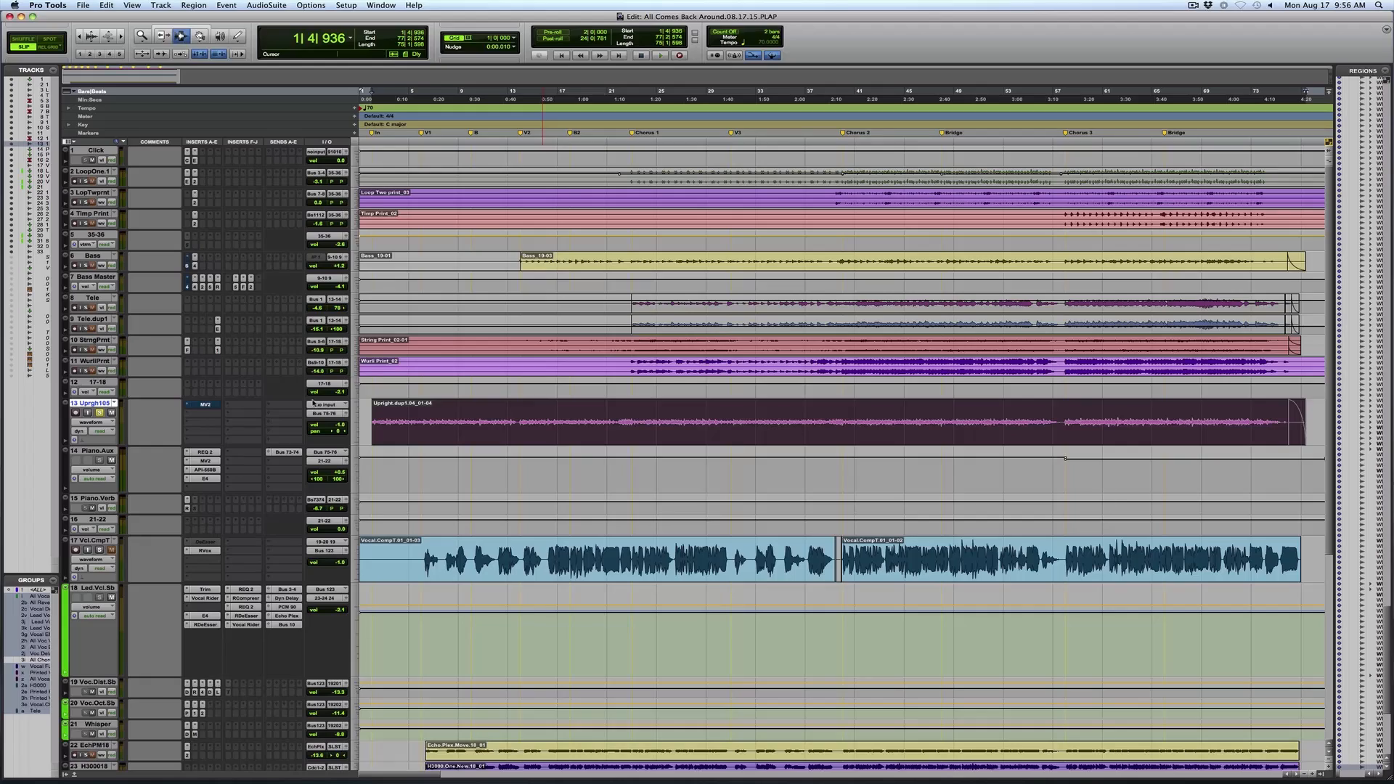
# Play the song from the start of the upright piano region at bar 2, with the full arrangement in view
pyautogui.press('space')
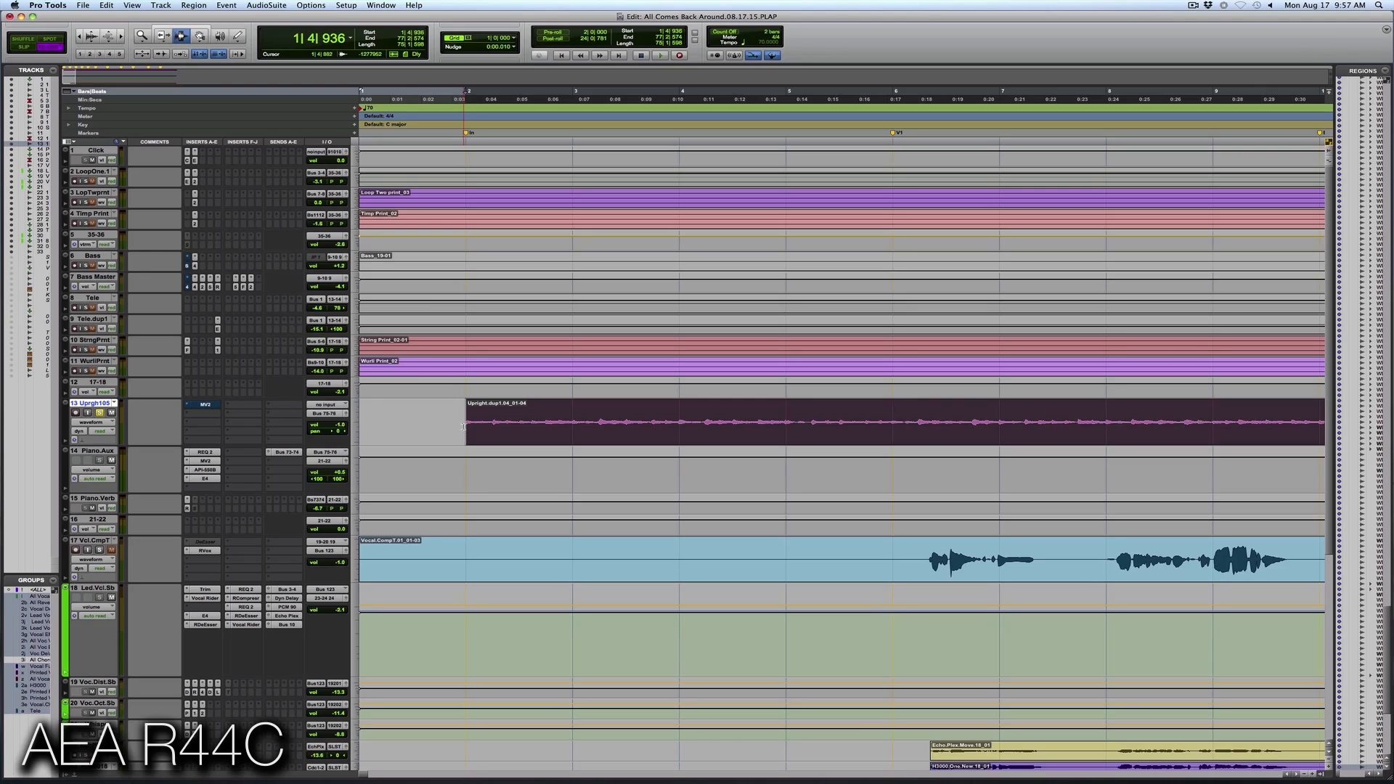
pyautogui.click(463, 426)
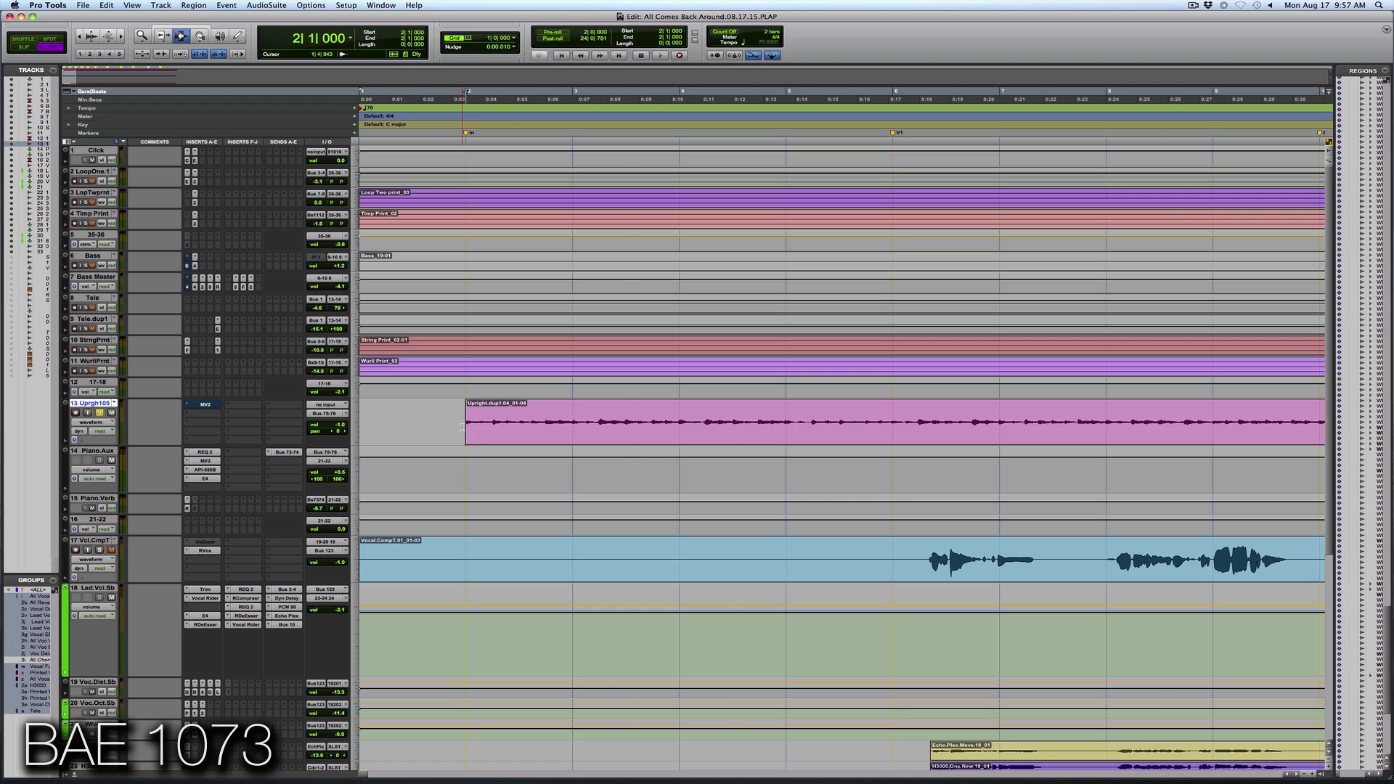
pyautogui.press('r')
pyautogui.press('r')
pyautogui.press('r')
pyautogui.press('r')
pyautogui.press('r')
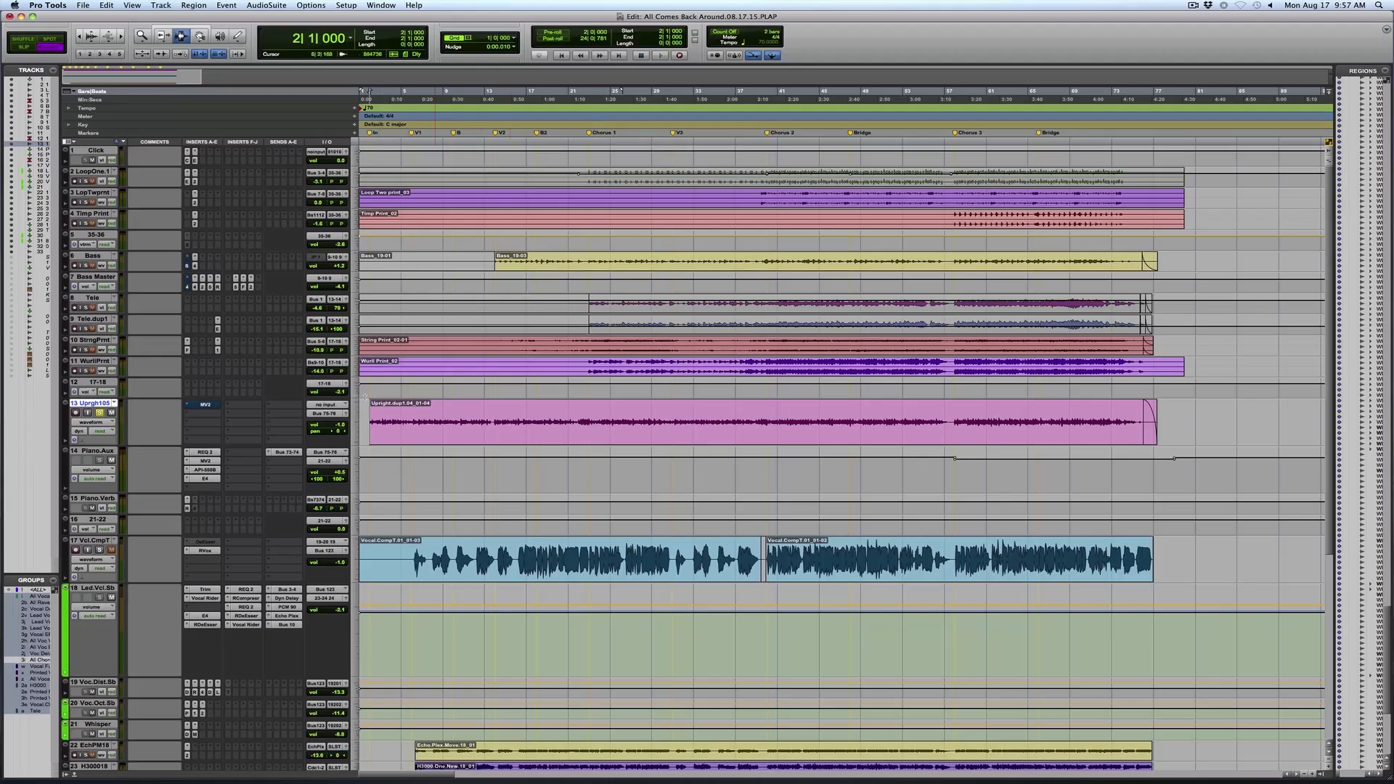
pyautogui.press('space')
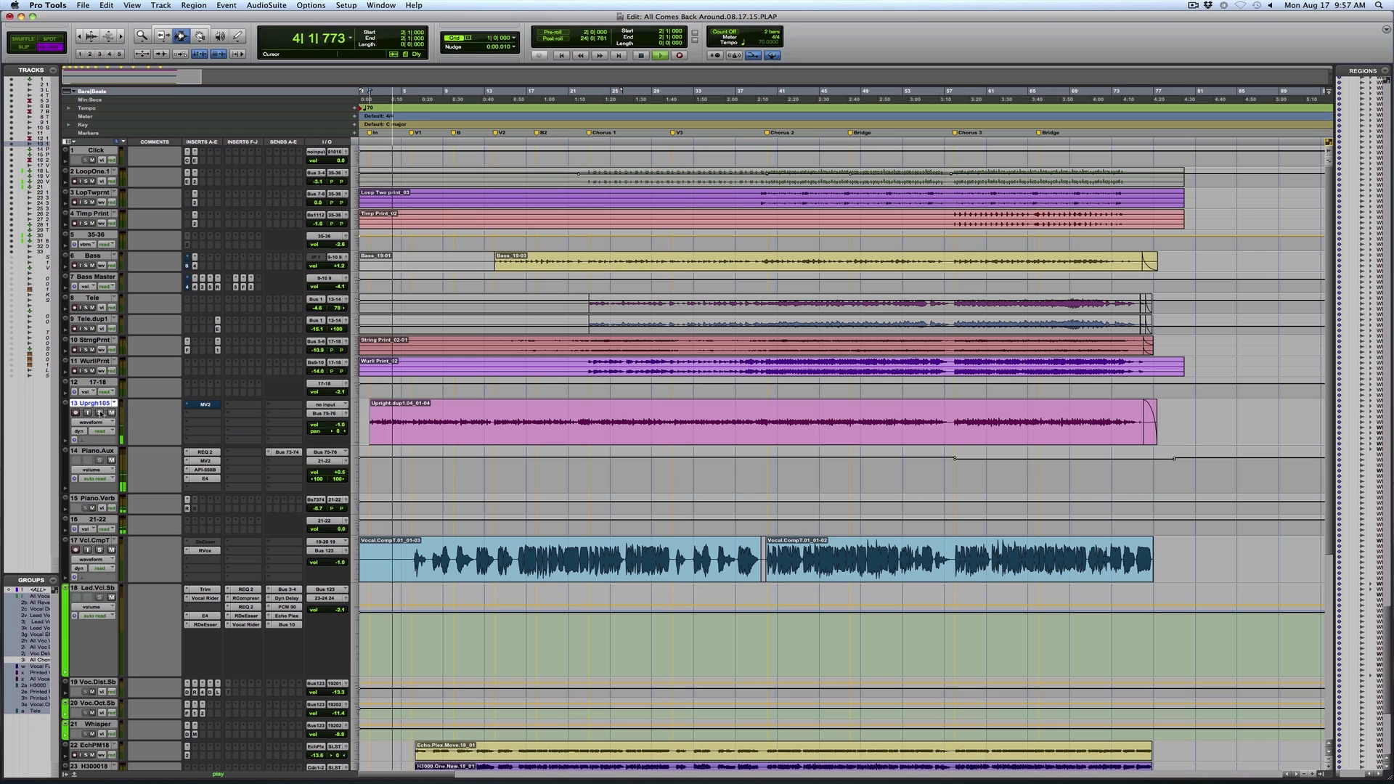
# Examine the upright piano waveform across the intro and first verse during playback
pyautogui.press('super+s')
pyautogui.press('F5')
pyautogui.moveTo(465, 433); pyautogui.dragTo(256, 424)
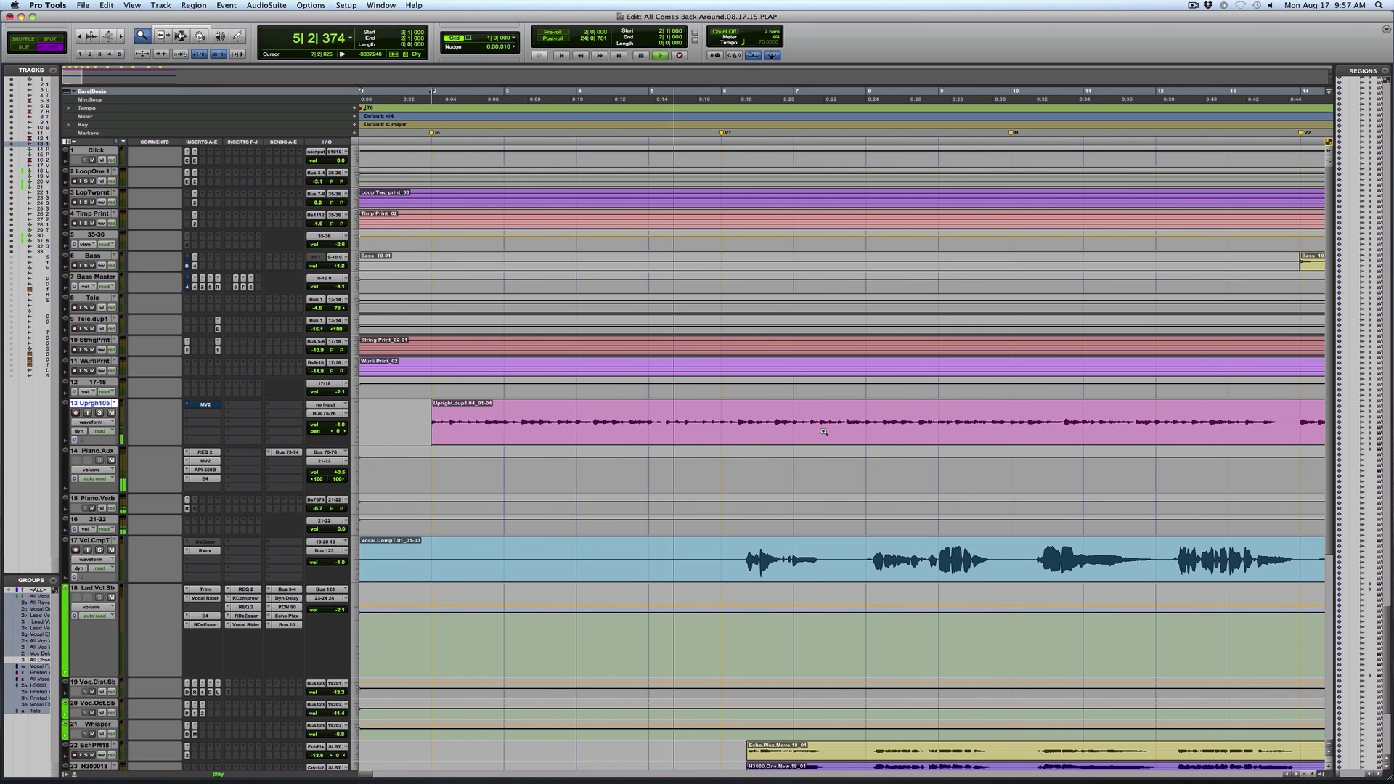
pyautogui.press('F7')
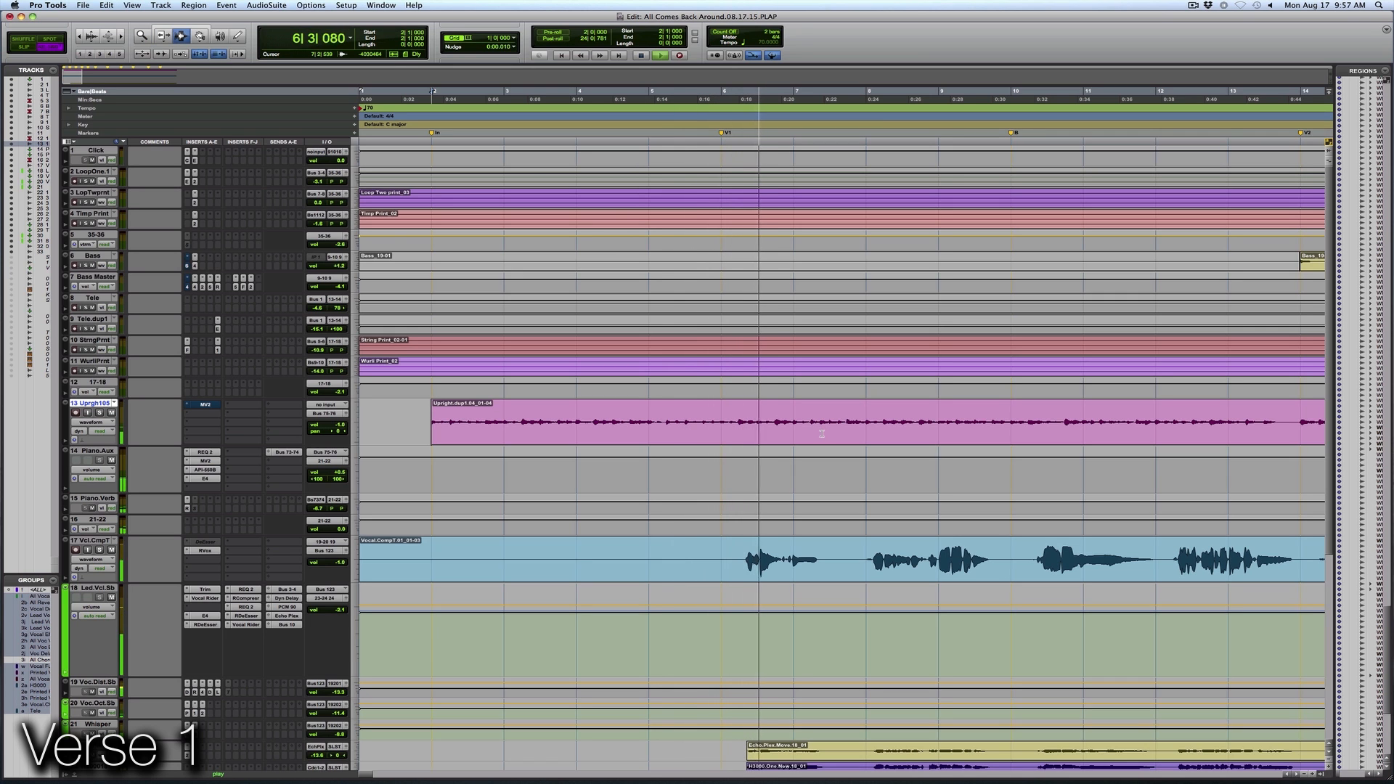
# Place the edit cursor on the vocal comp track at the V1 marker and examine the first-verse vocal during playback
pyautogui.press('super+bracketleft')
pyautogui.press('F5')
pyautogui.moveTo(483, 542); pyautogui.dragTo(813, 541)
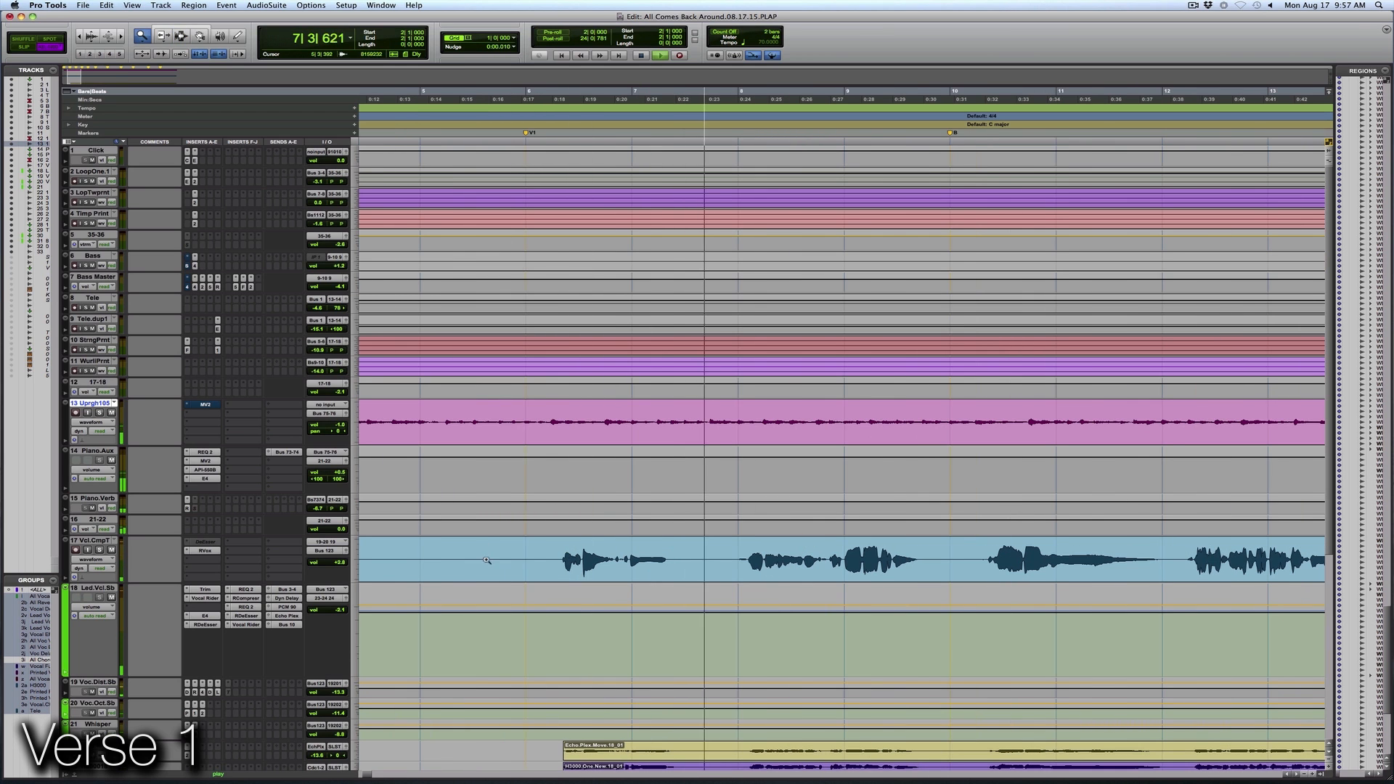
pyautogui.press('F7')
pyautogui.click(517, 559)
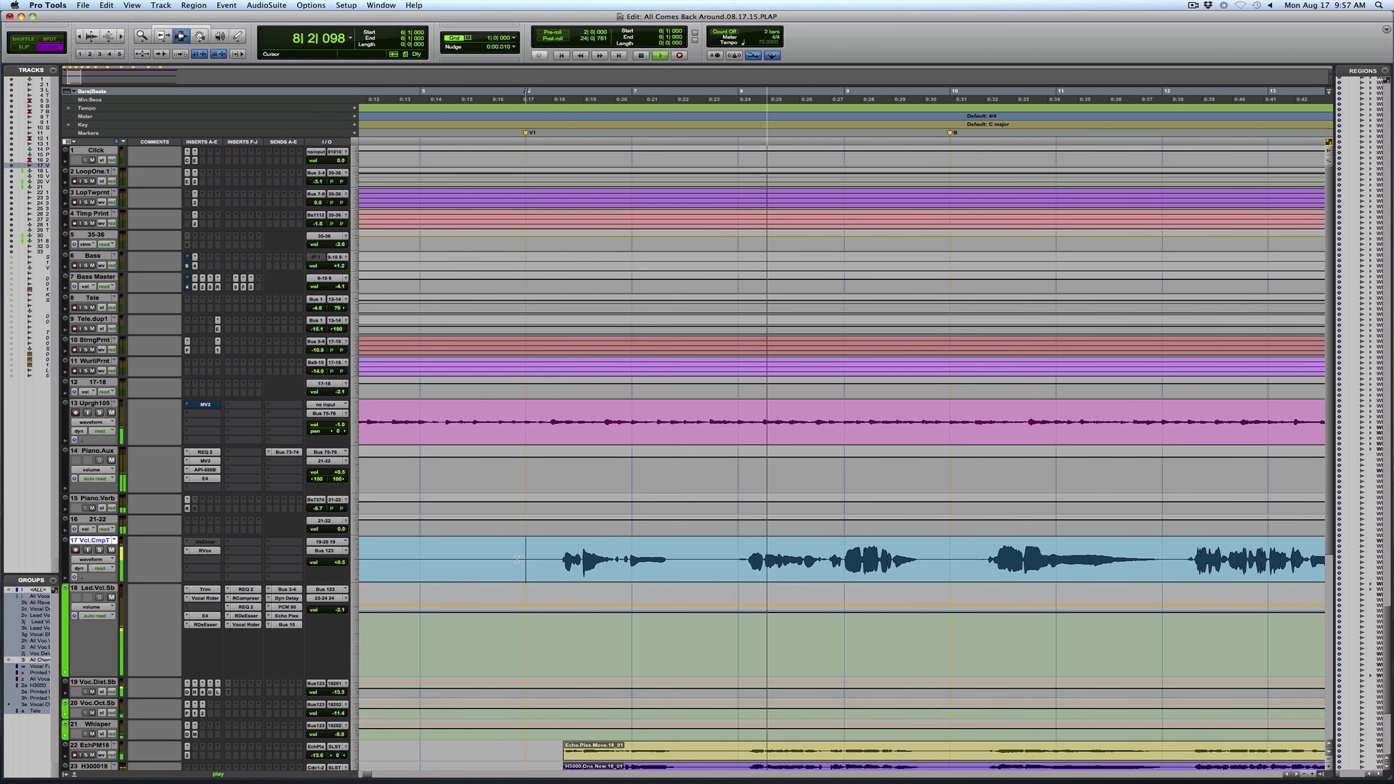
pyautogui.press('super+bracketleft')
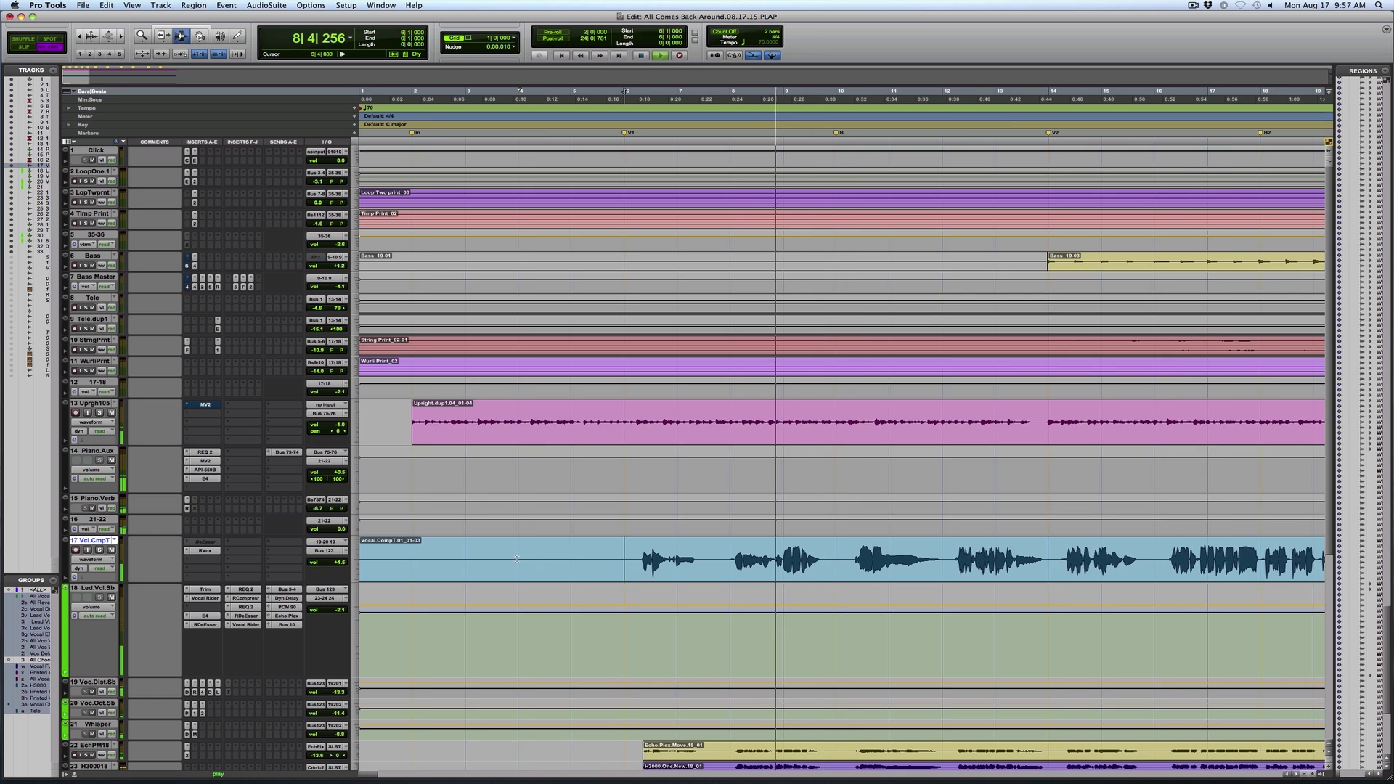
pyautogui.press('F5')
pyautogui.press('super+bracketright')
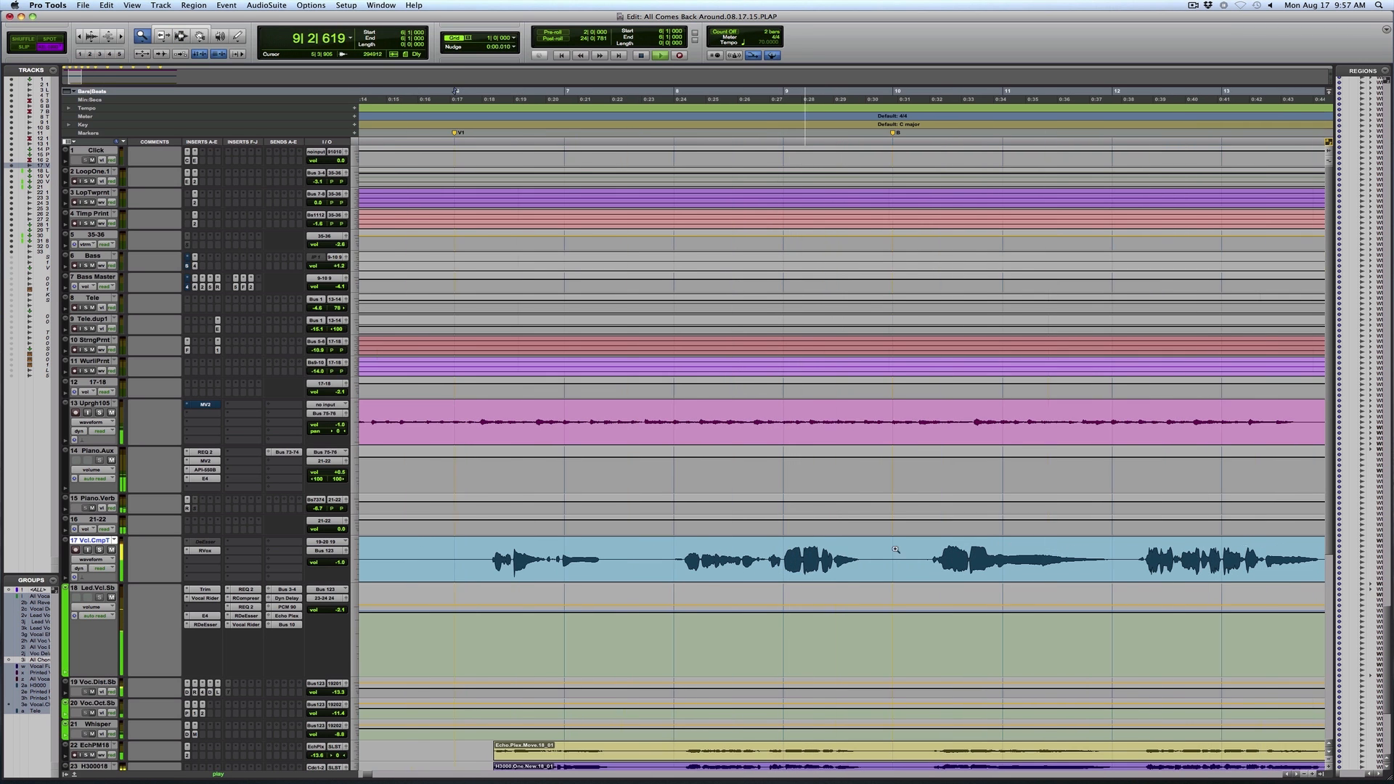
pyautogui.press('super+bracketleft')
pyautogui.press('super+bracketleft')
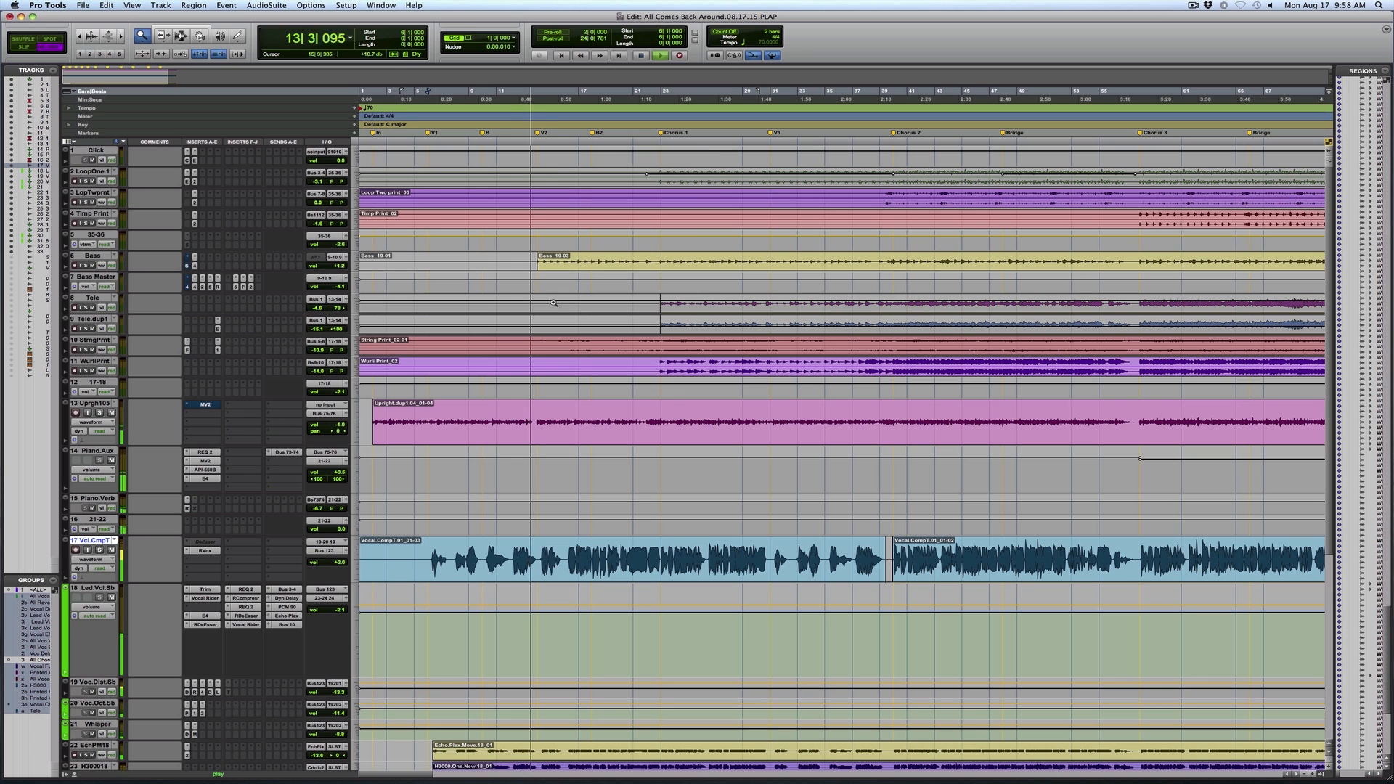
# Solo the Bass track and increase its track height, with its Verse 2 entry in close view
pyautogui.moveTo(492, 232); pyautogui.dragTo(850, 251)
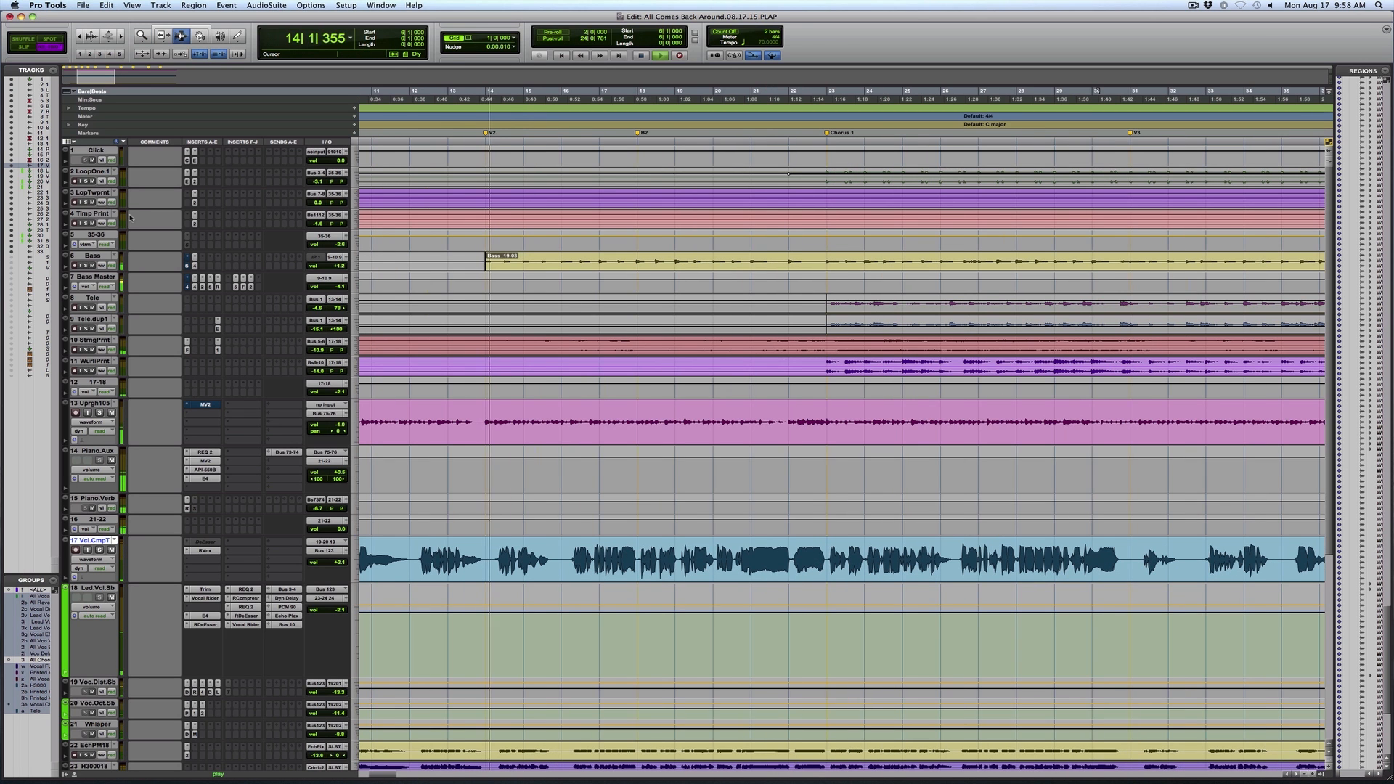
pyautogui.click(87, 267)
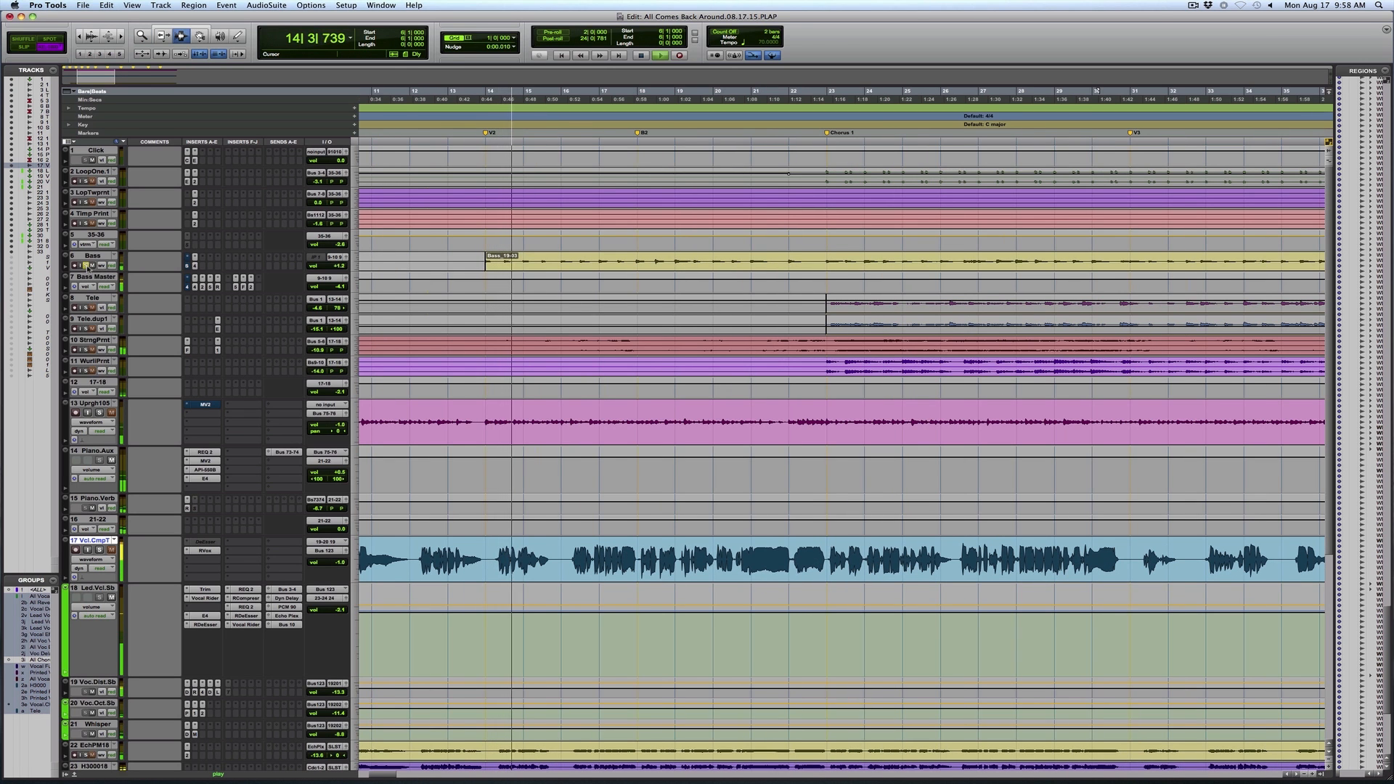
pyautogui.click(354, 269)
pyautogui.click(379, 279)
pyautogui.press('F5')
pyautogui.moveTo(446, 284); pyautogui.dragTo(815, 273)
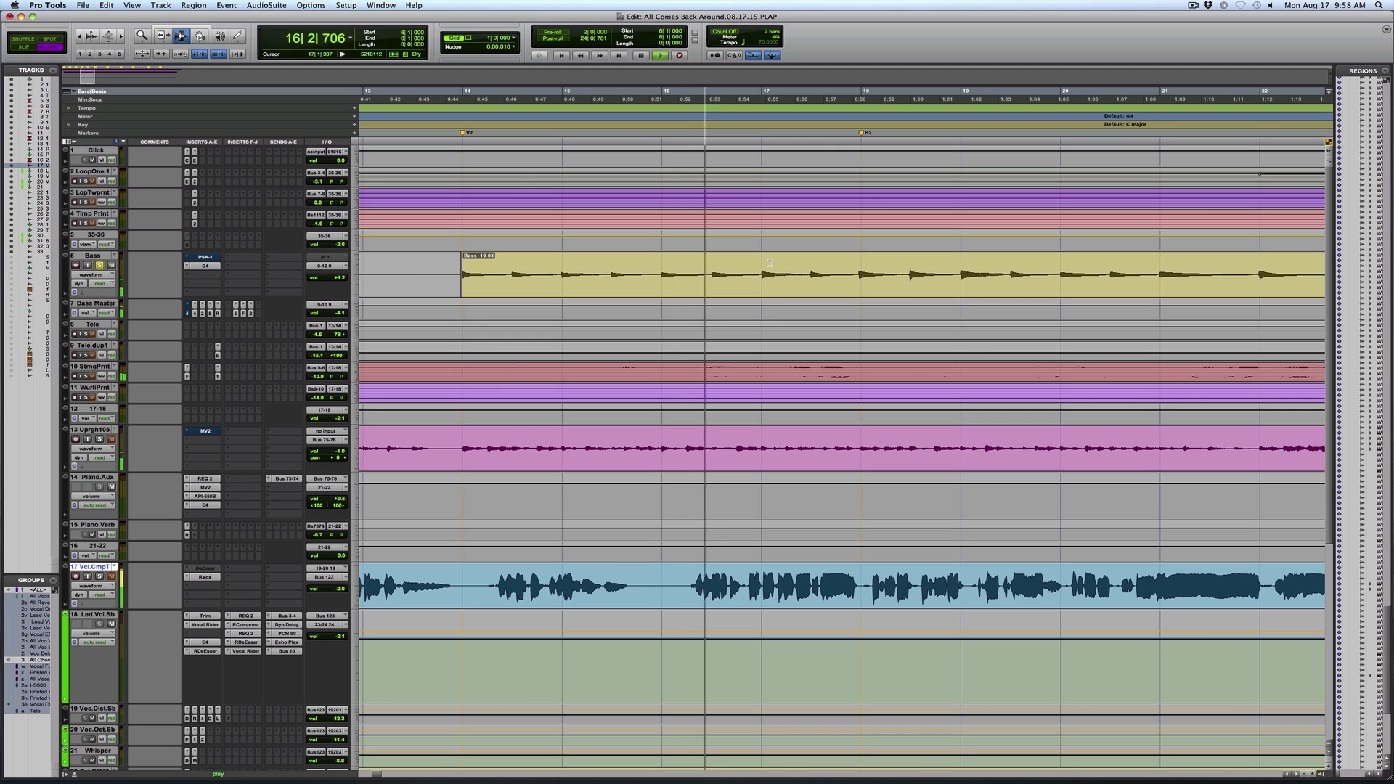
# Select the Bass_19-03 region starting at Verse 2 and increase the height of the Bass Master track
pyautogui.press('super+bracketleft')
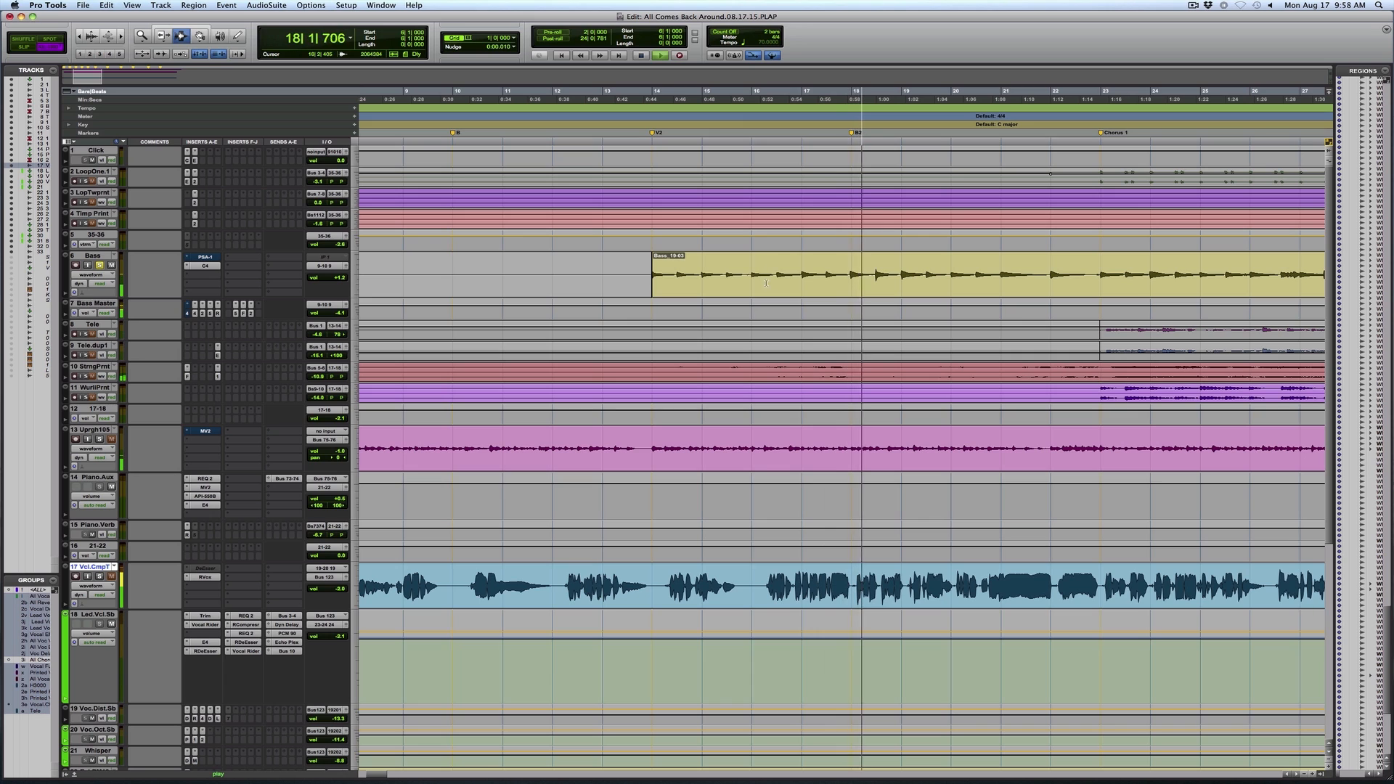
pyautogui.doubleClick(743, 273)
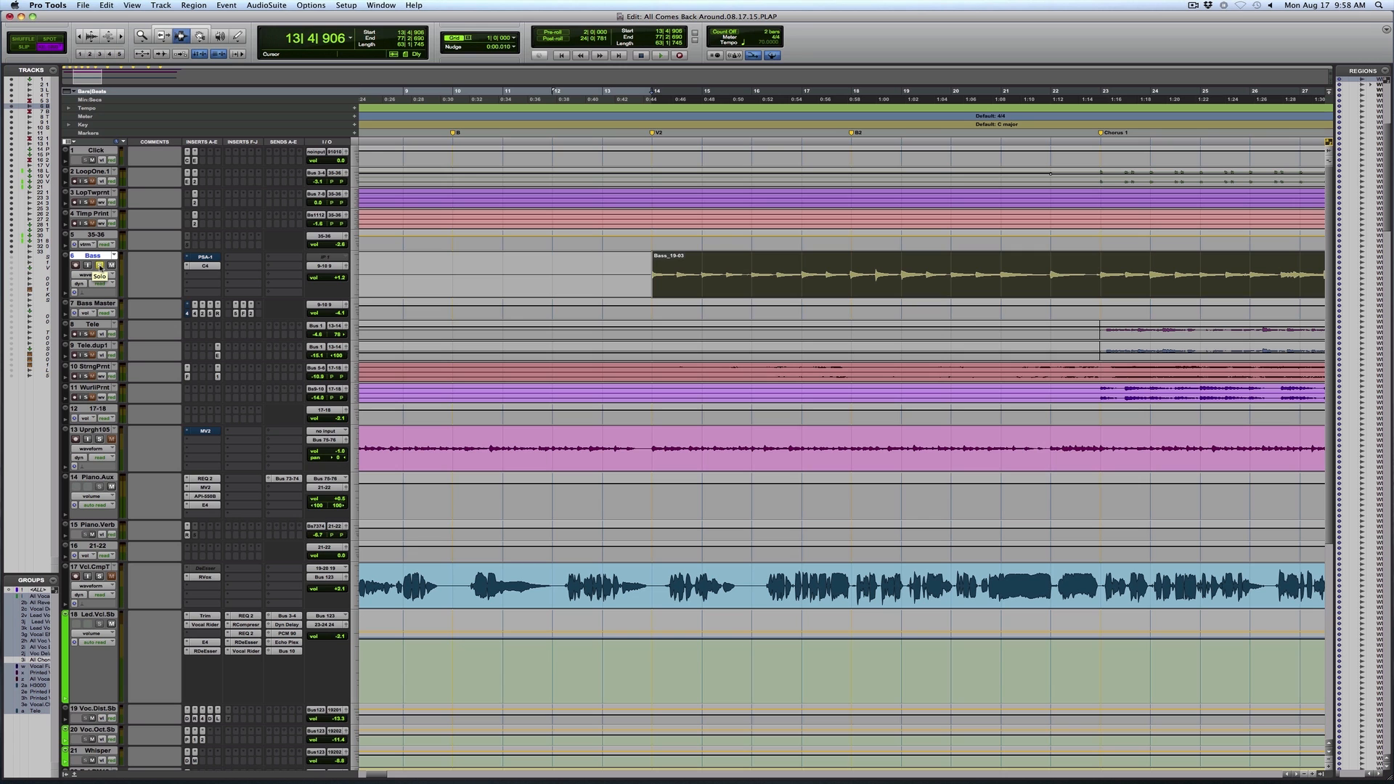
pyautogui.click(356, 315)
pyautogui.click(374, 325)
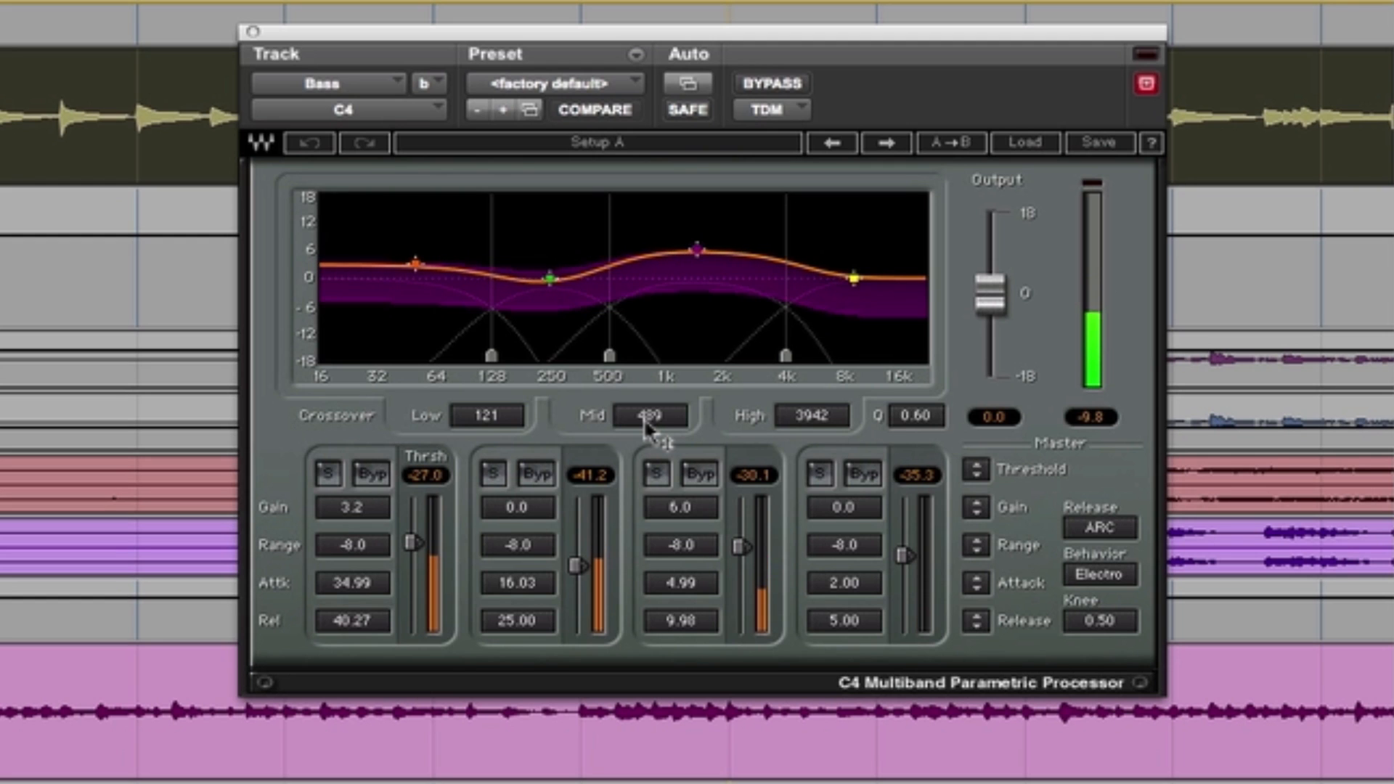
# Audition the low band of the Bass track's C4 in solo and close the Bass Master's MV2 window
pyautogui.click(327, 474)
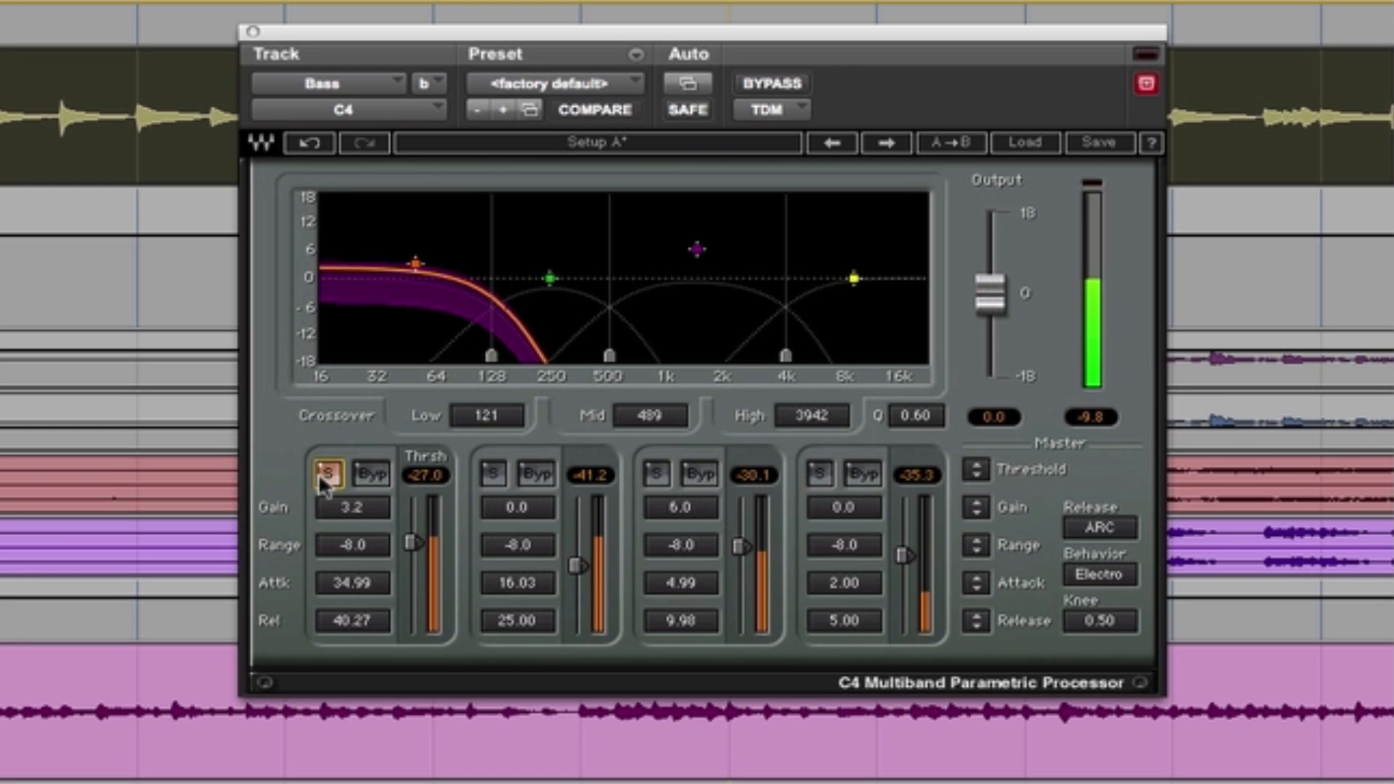
pyautogui.click(326, 474)
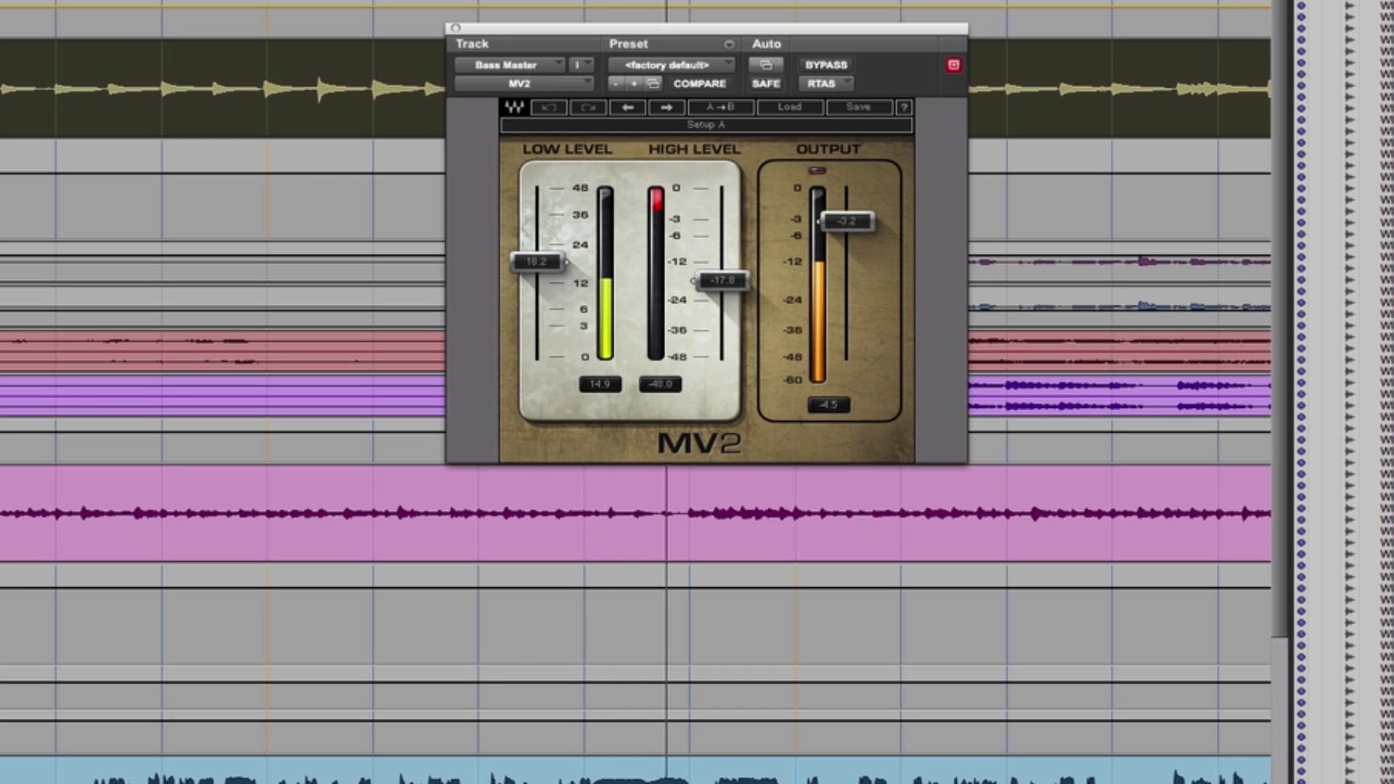
pyautogui.click(455, 28)
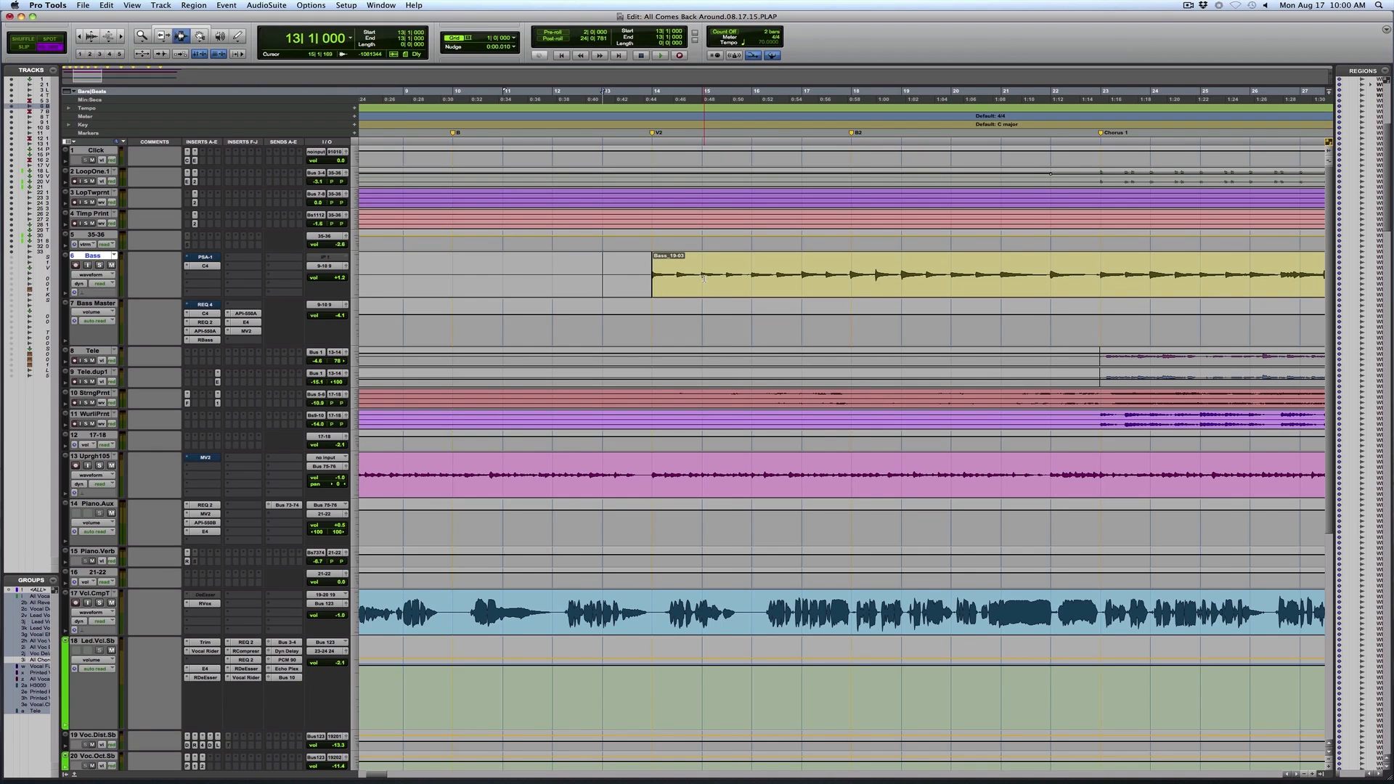
# Increase the height of the String Print track and show its entry around Verse 2 up close
pyautogui.press('r')
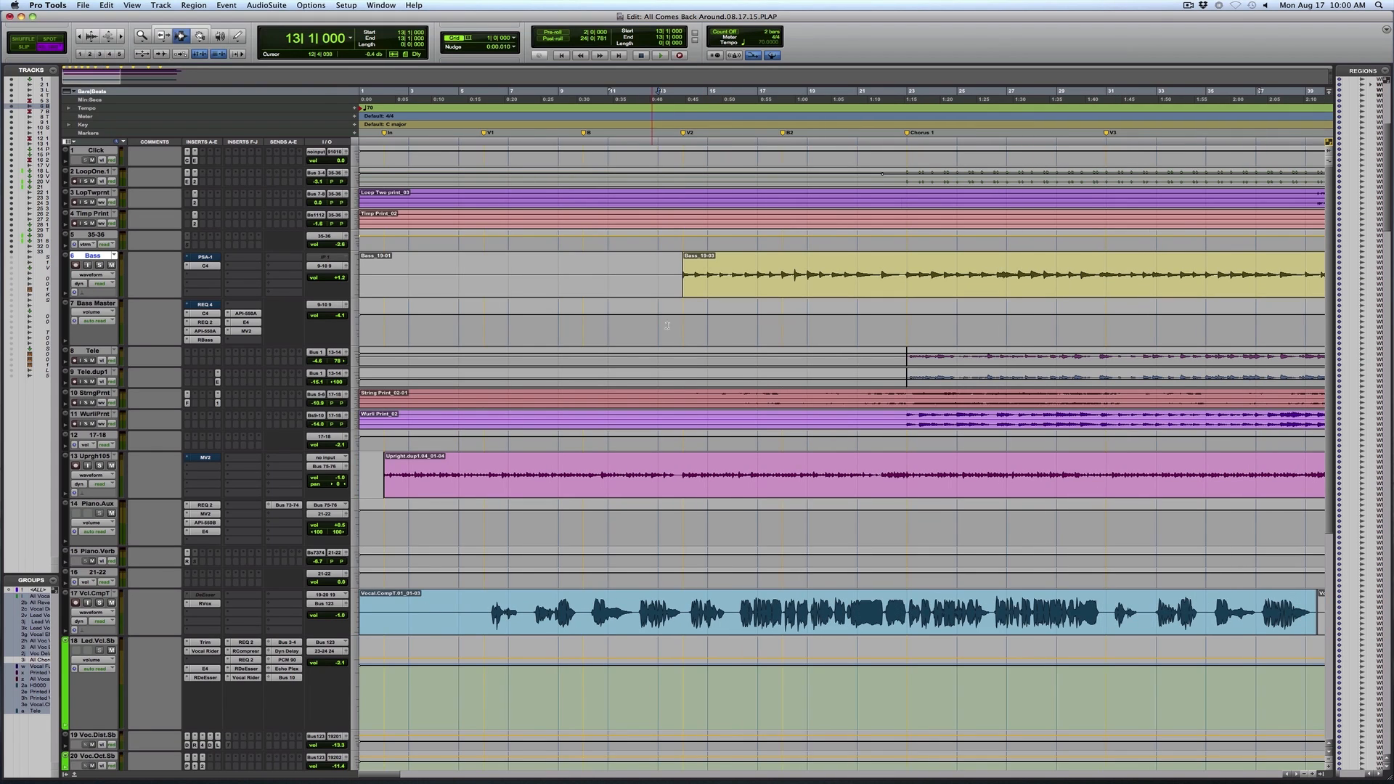
pyautogui.press('F5')
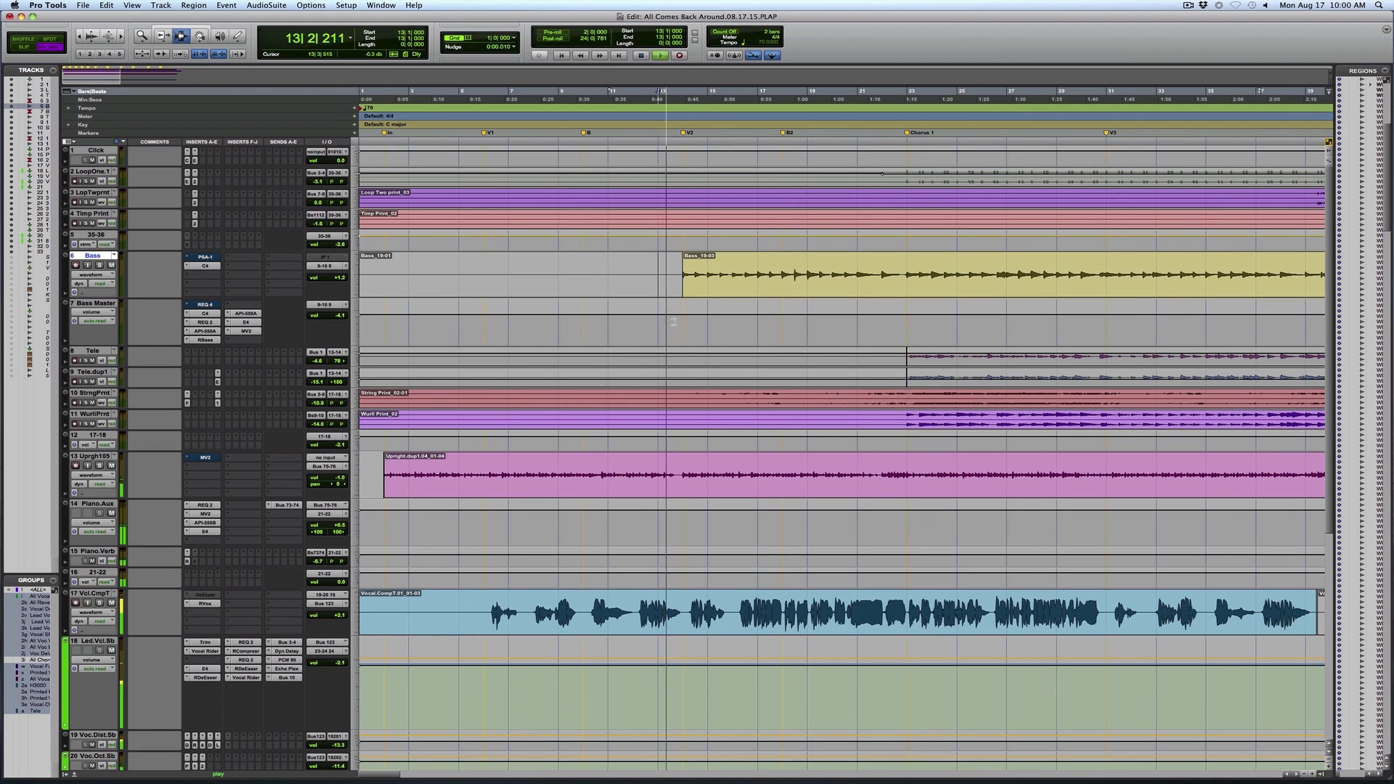
pyautogui.click(356, 404)
pyautogui.click(372, 417)
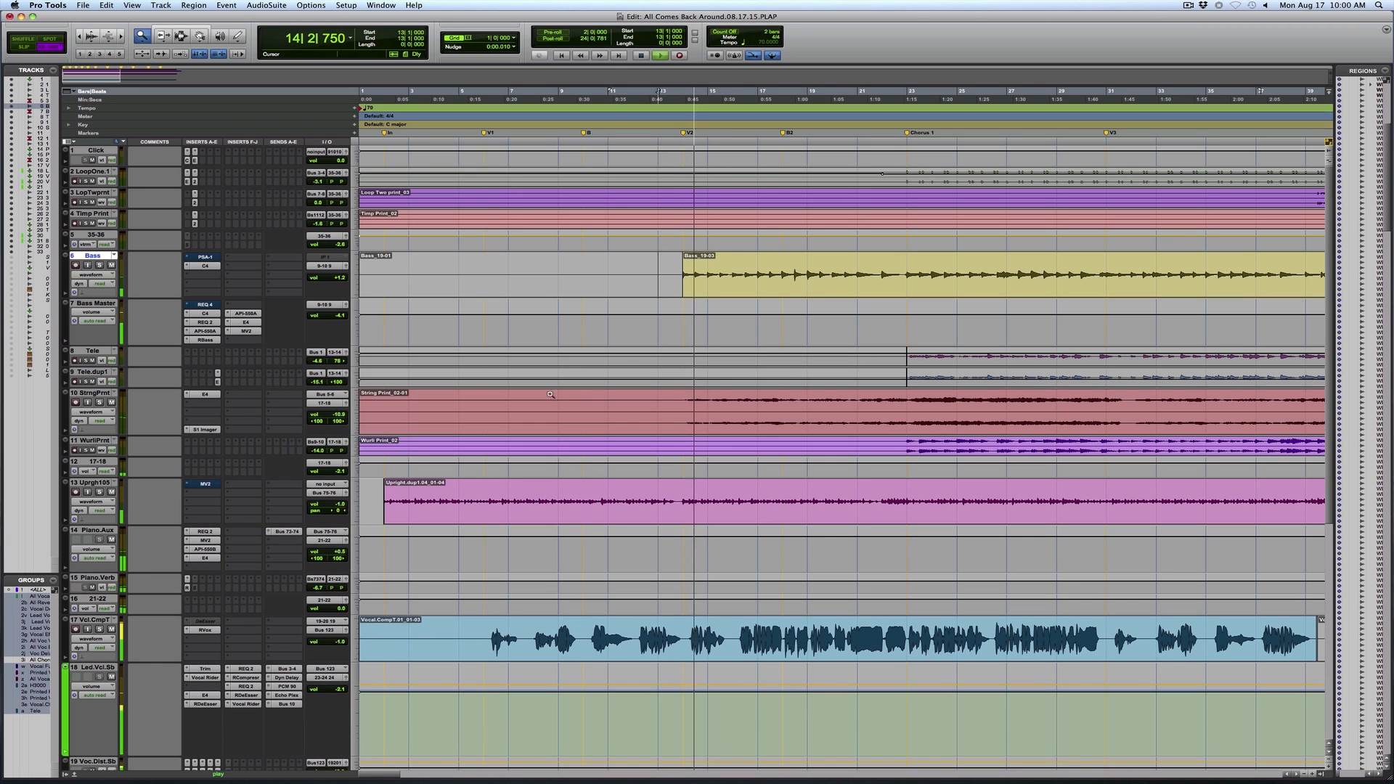
pyautogui.click(955, 407)
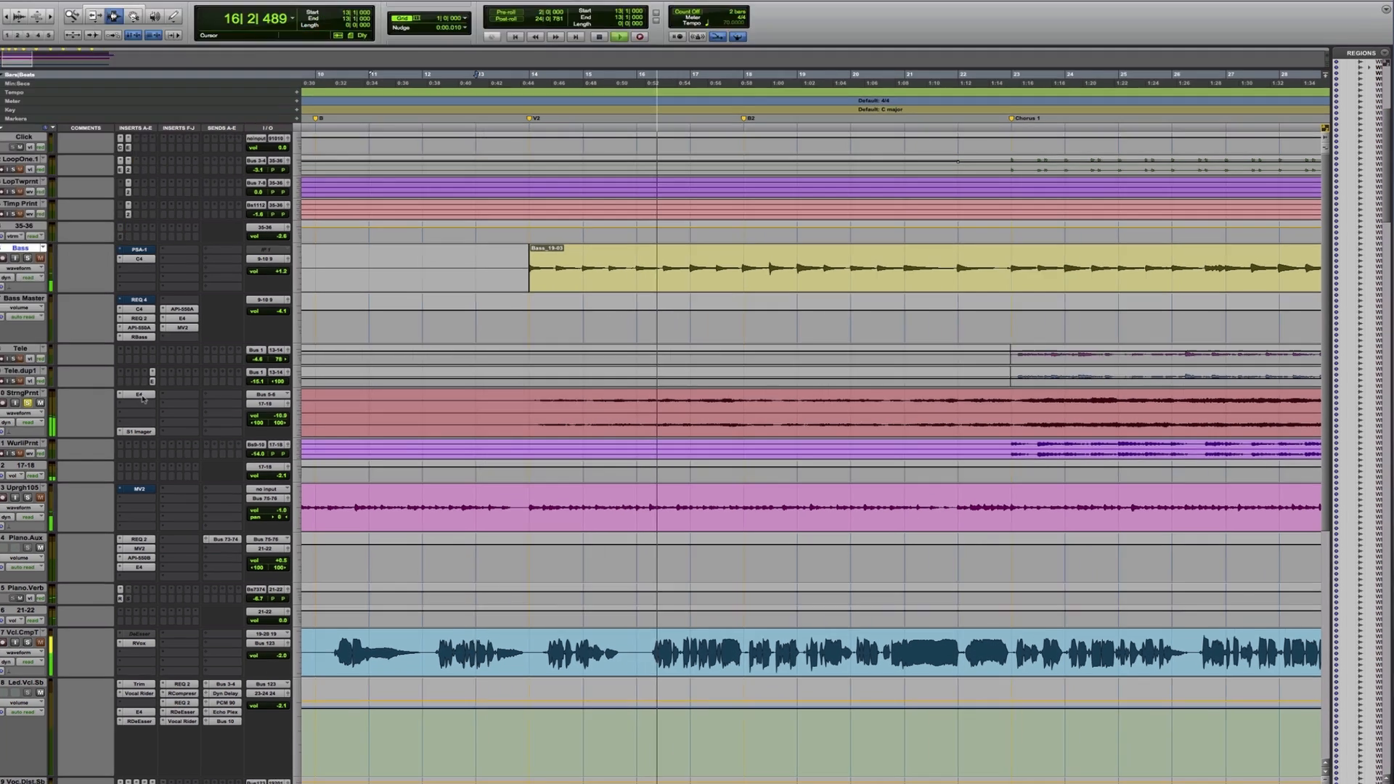
# Open the first insert on the String Print track and compare the strings with the S1 Imager bypassed and active
pyautogui.click(206, 395)
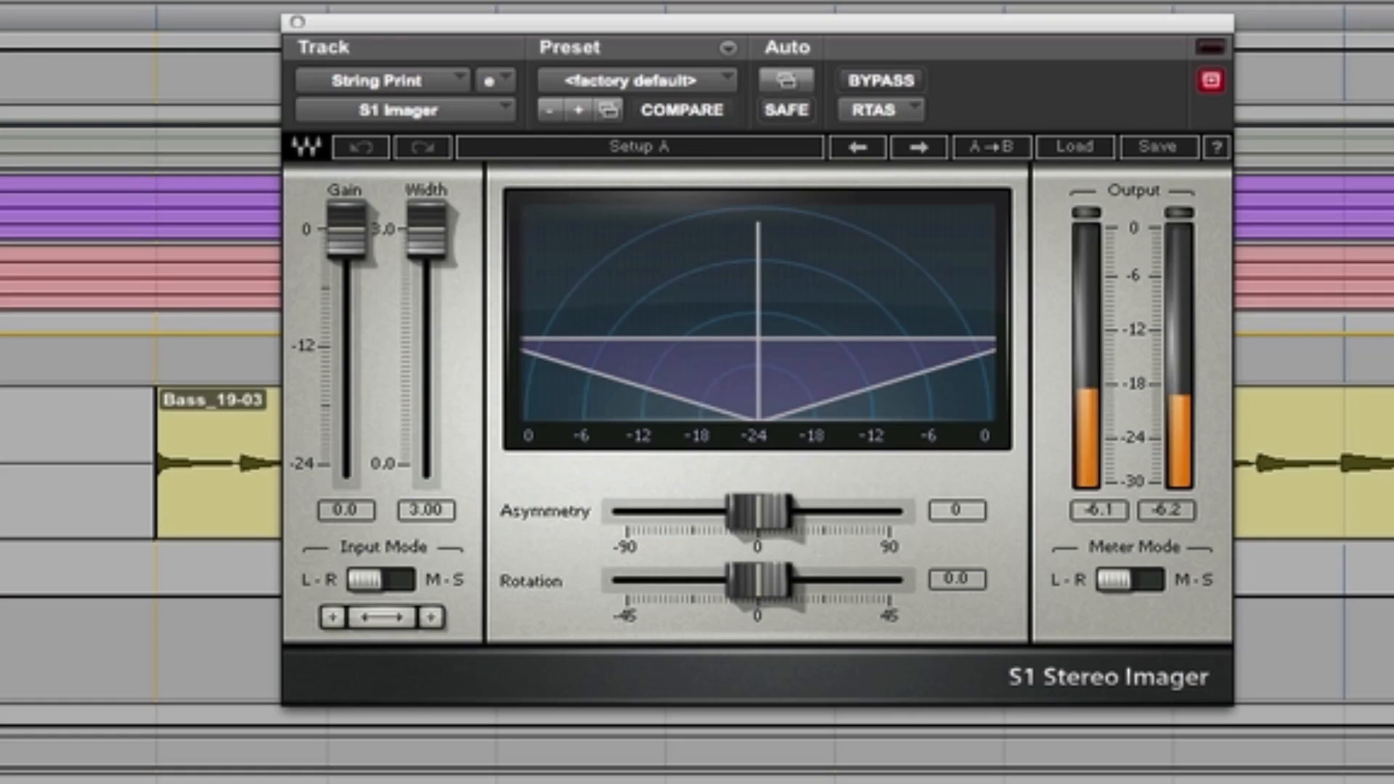
pyautogui.click(879, 81)
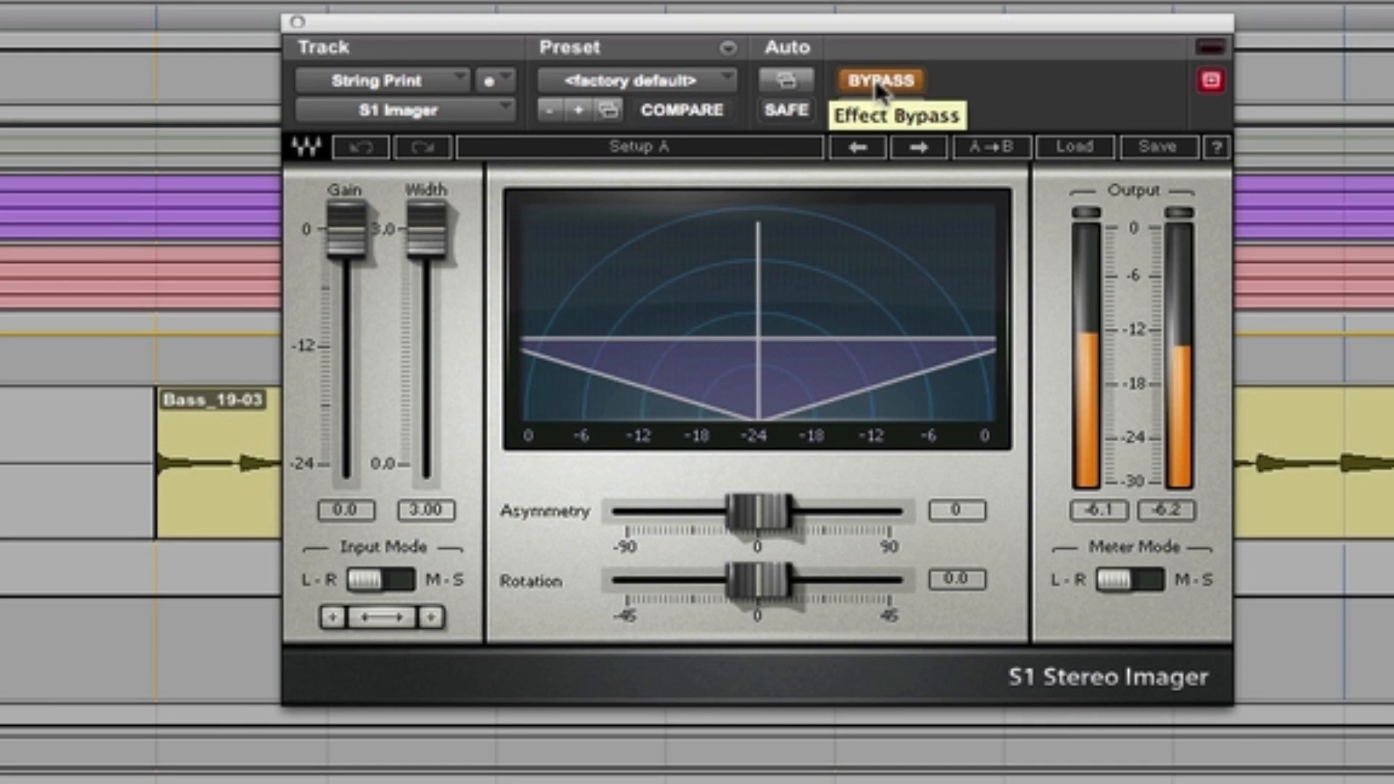
pyautogui.click(879, 81)
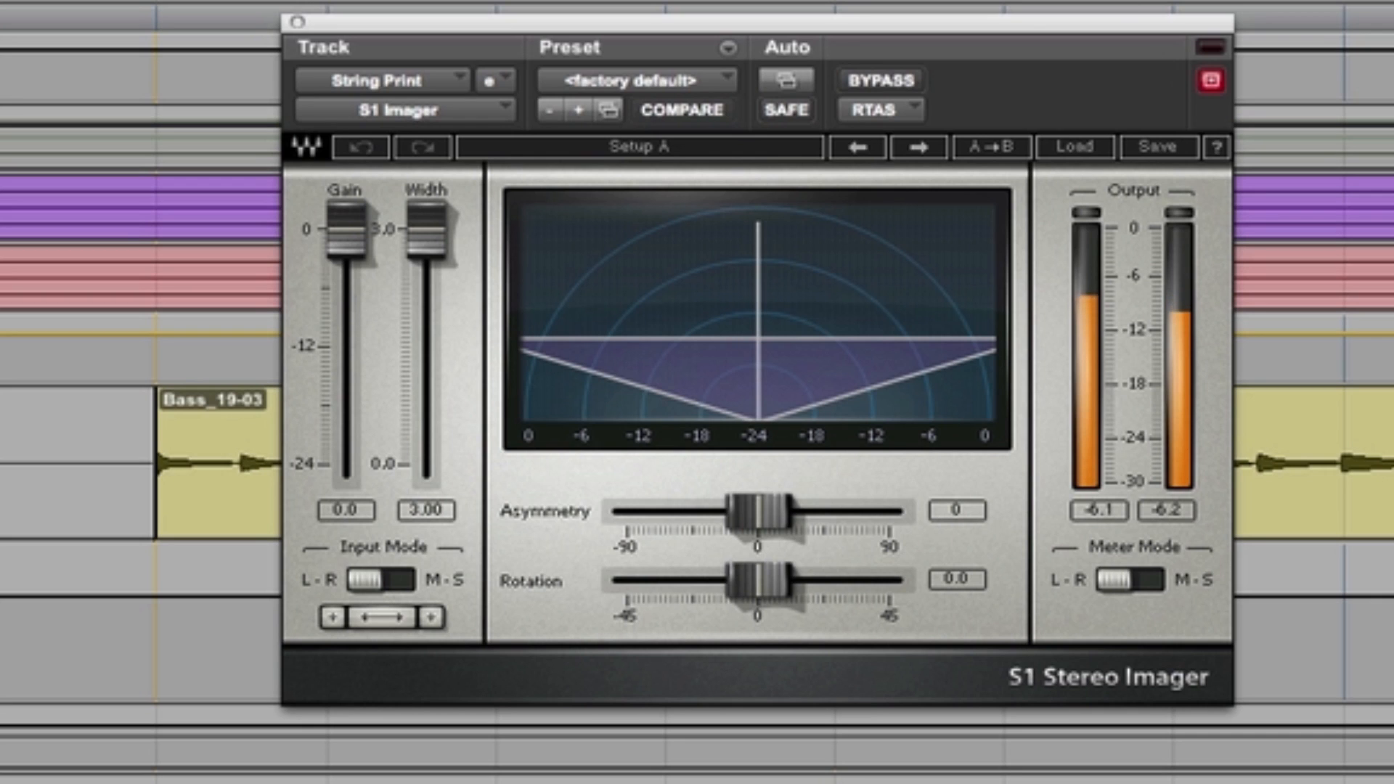
pyautogui.click(903, 91)
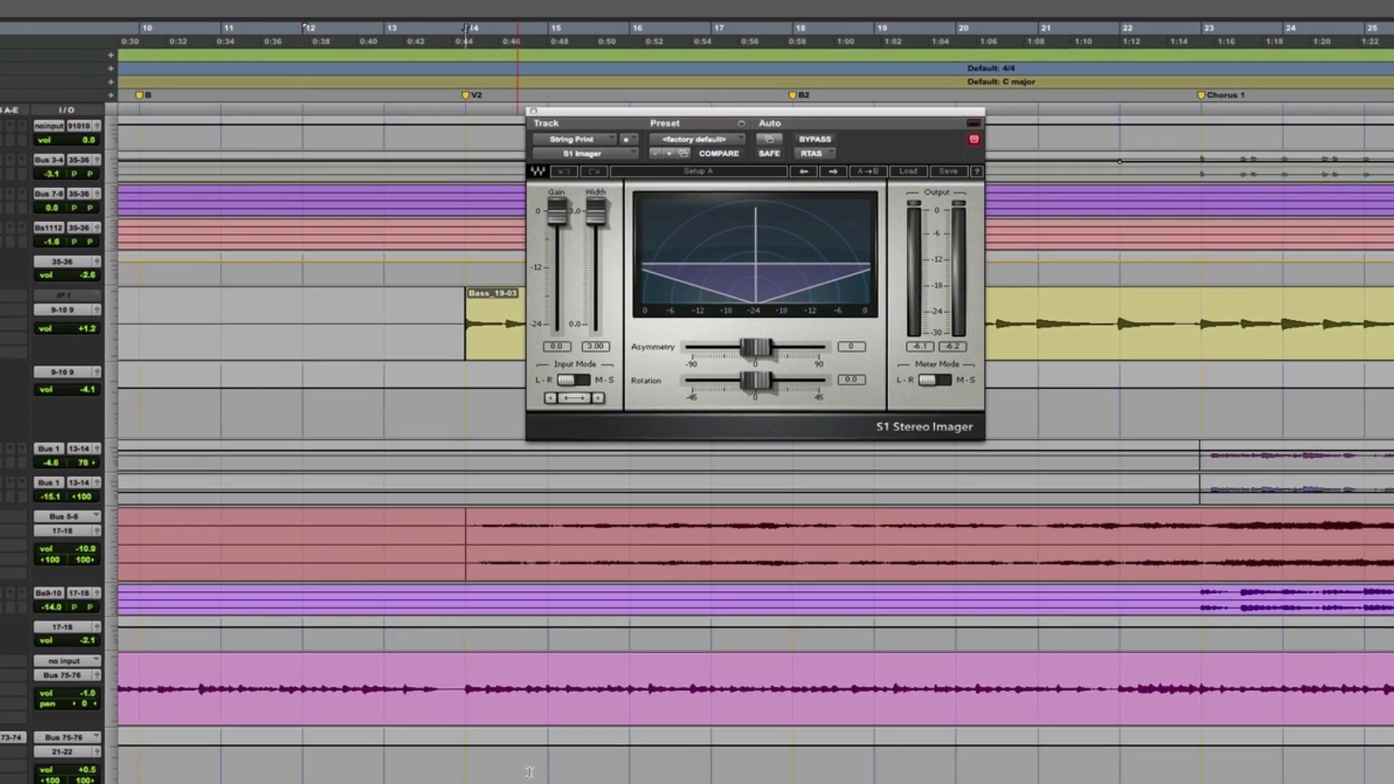
# Select the vocal comp phrase from about bar 16 to bar 19 and audition it with the RVox plug-in open
pyautogui.scroll(-3, 294, 448)
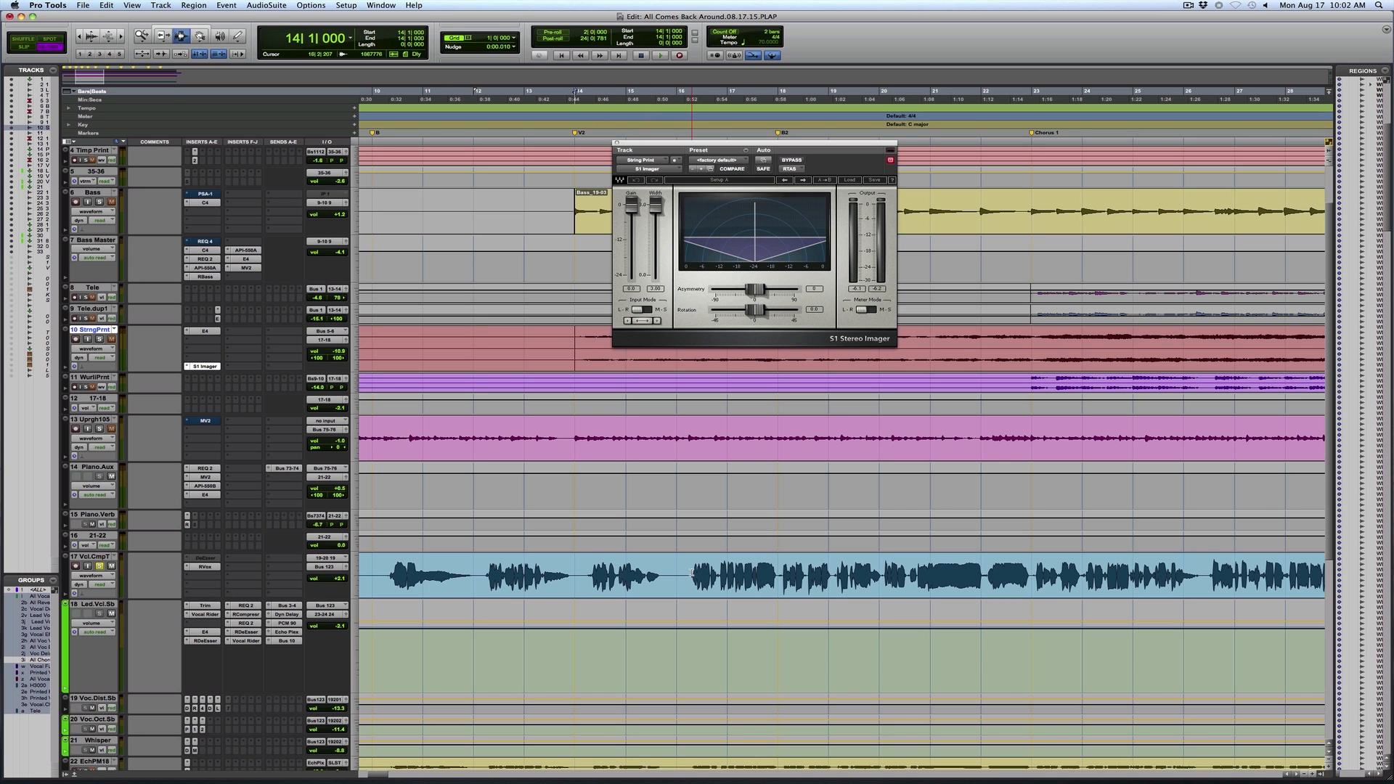
pyautogui.moveTo(693, 572); pyautogui.dragTo(834, 599)
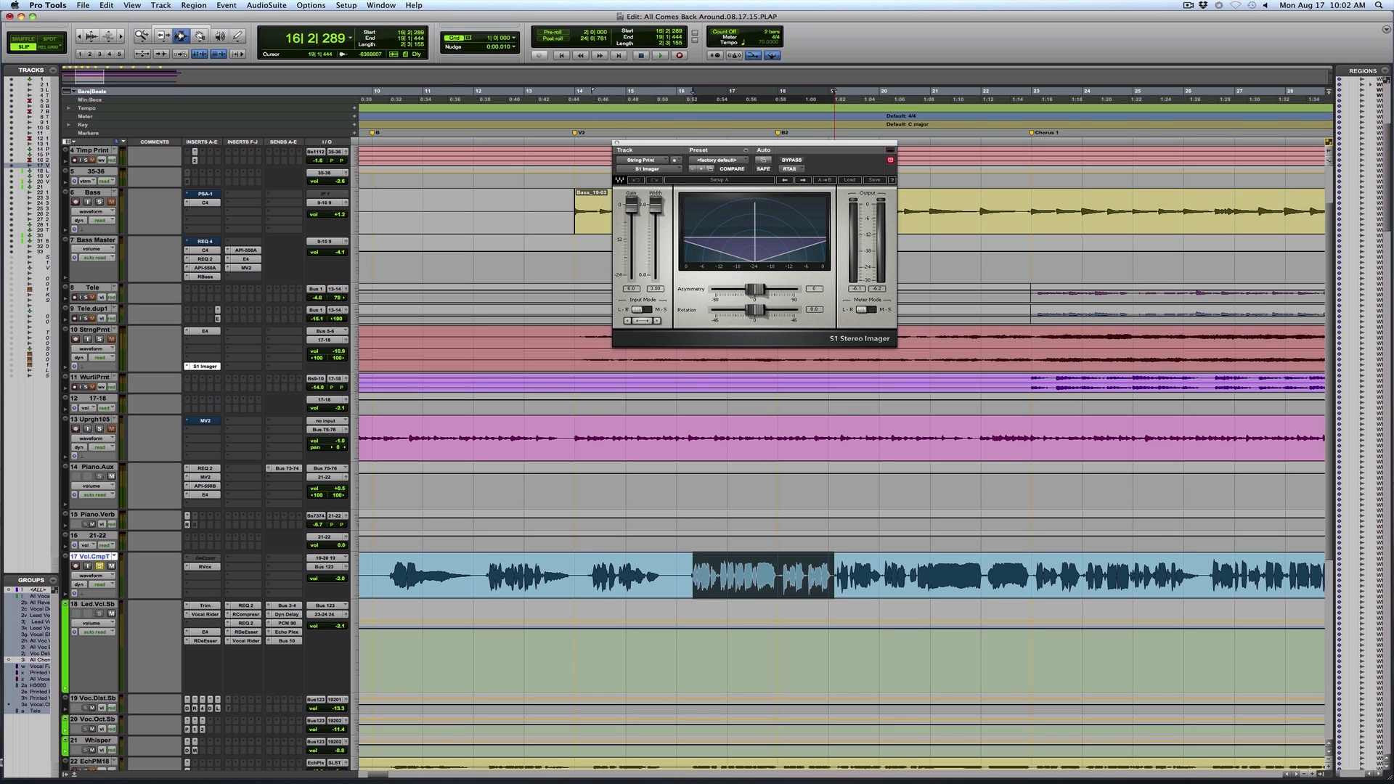
pyautogui.click(206, 566)
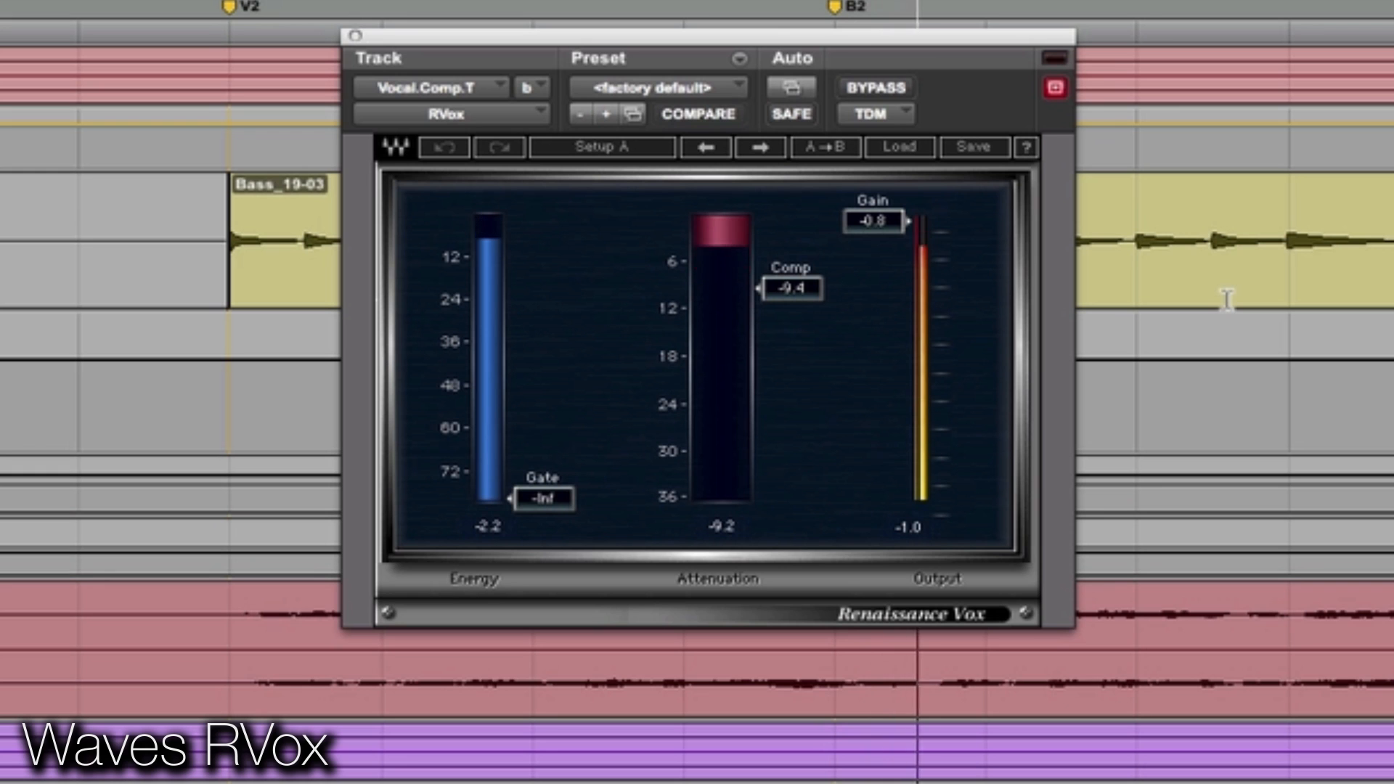
pyautogui.press('space')
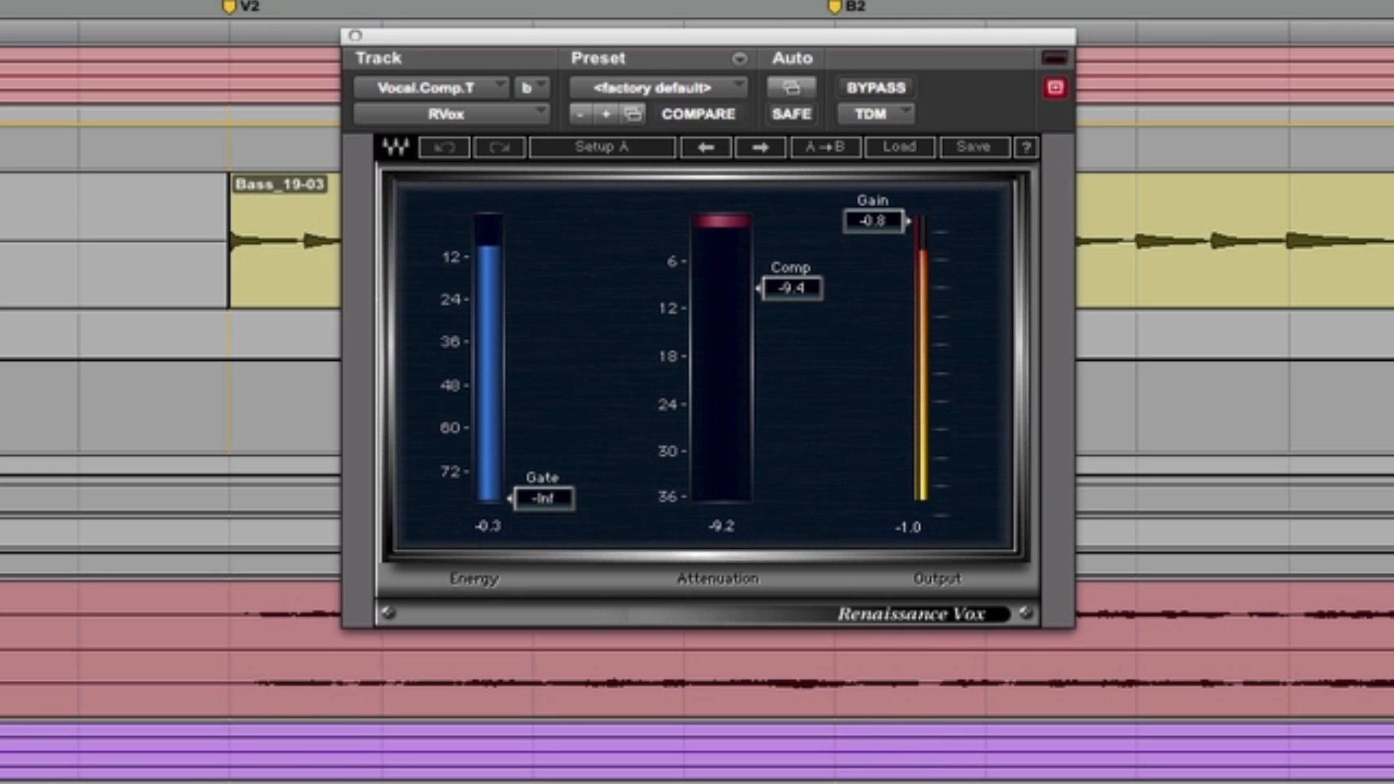
# Play the lead vocal with the Trim plug-in on the Lead.Vocal.Sub track in view
pyautogui.scroll(-10, 697, 697)
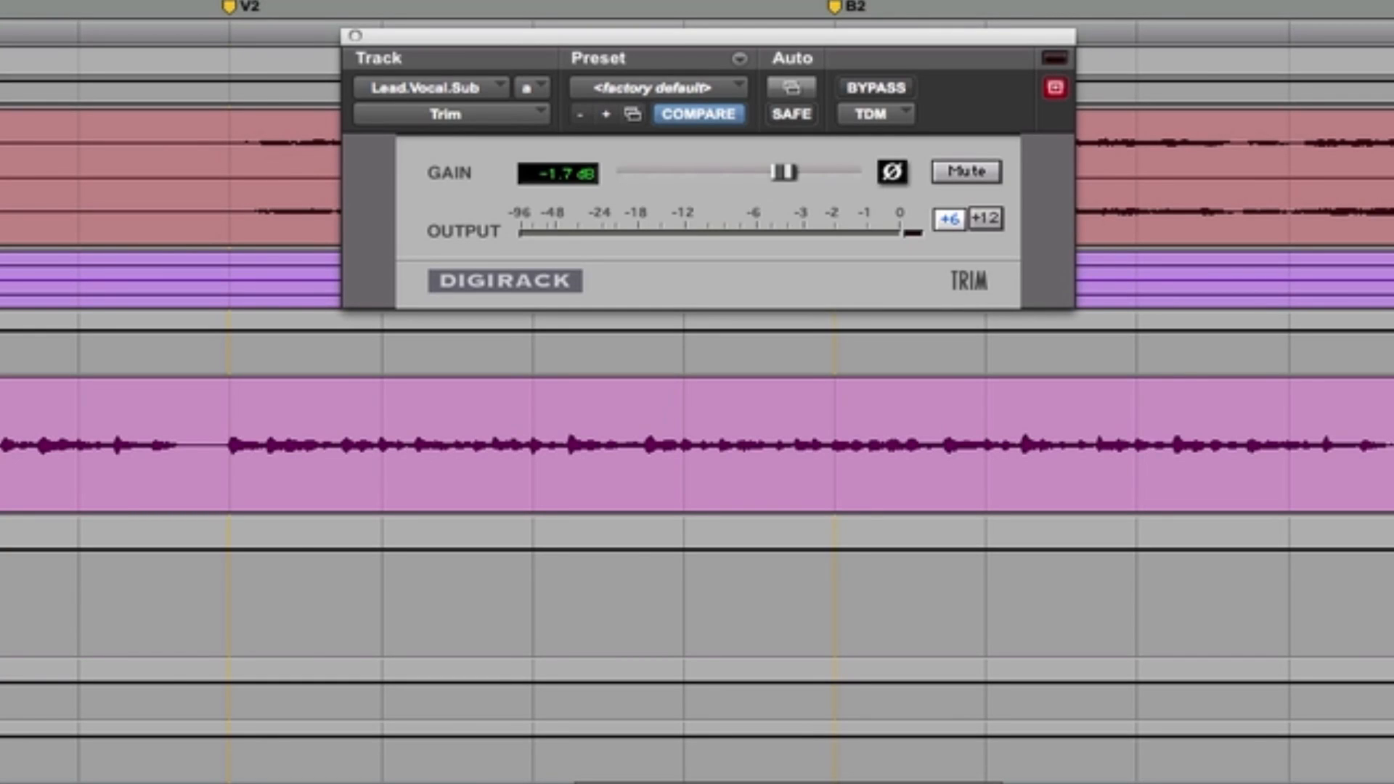
pyautogui.press('space')
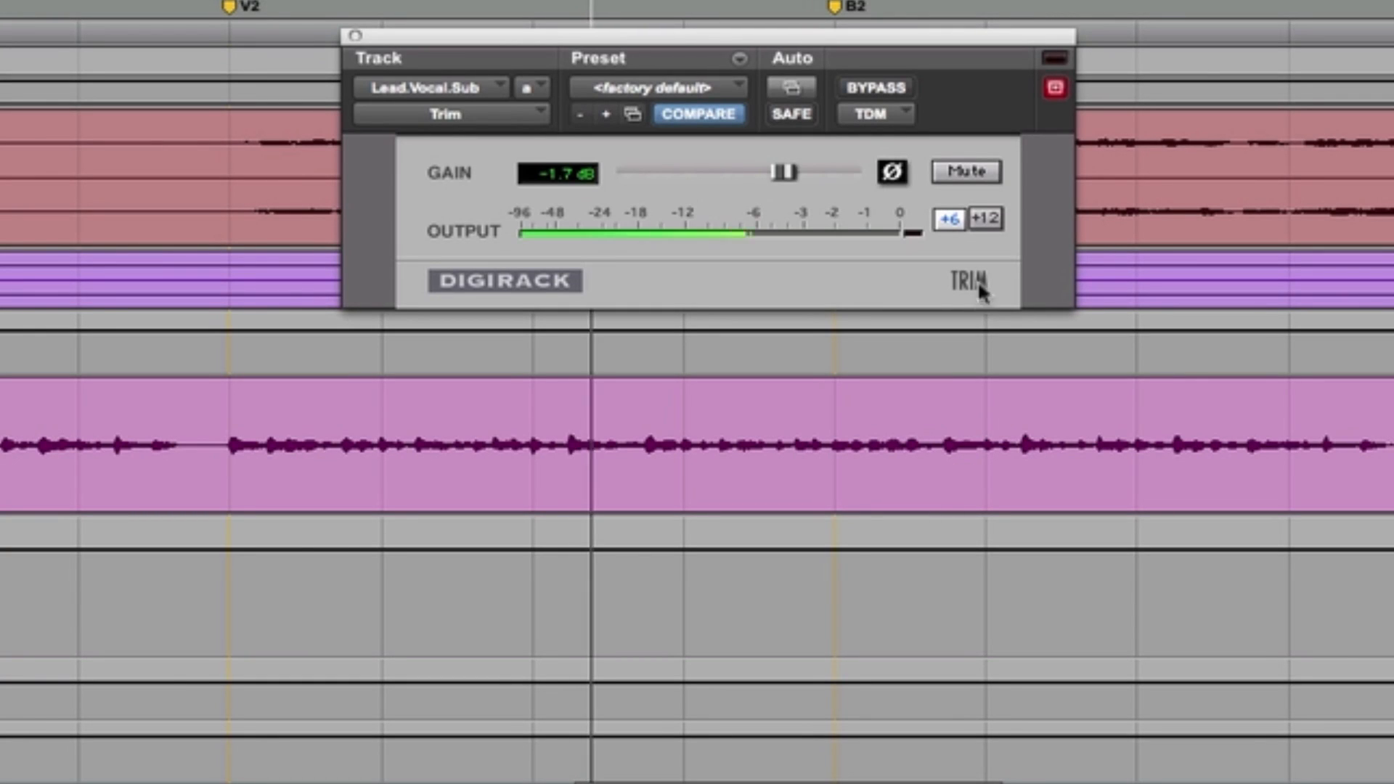
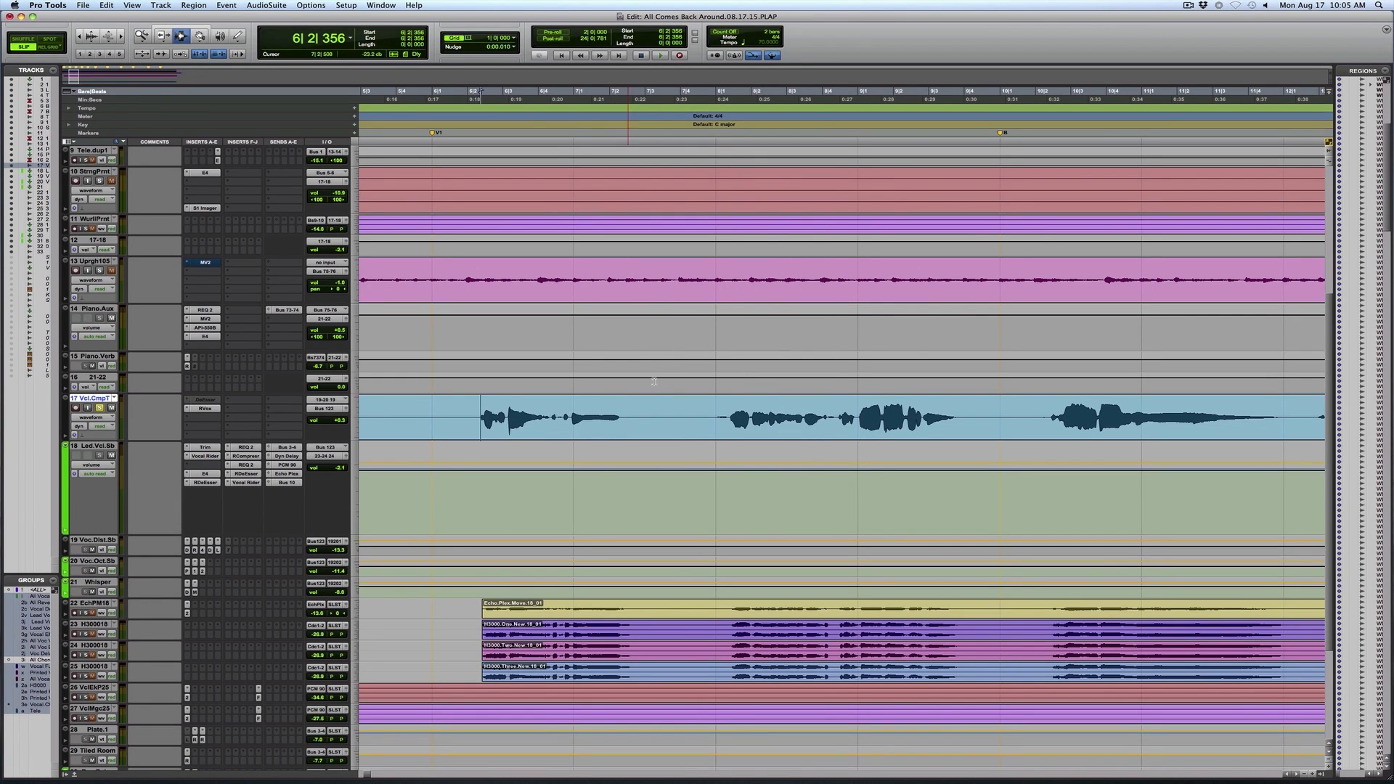
# Display the volume automation on the vocal comp track and set its track height to extreme
pyautogui.click(107, 418)
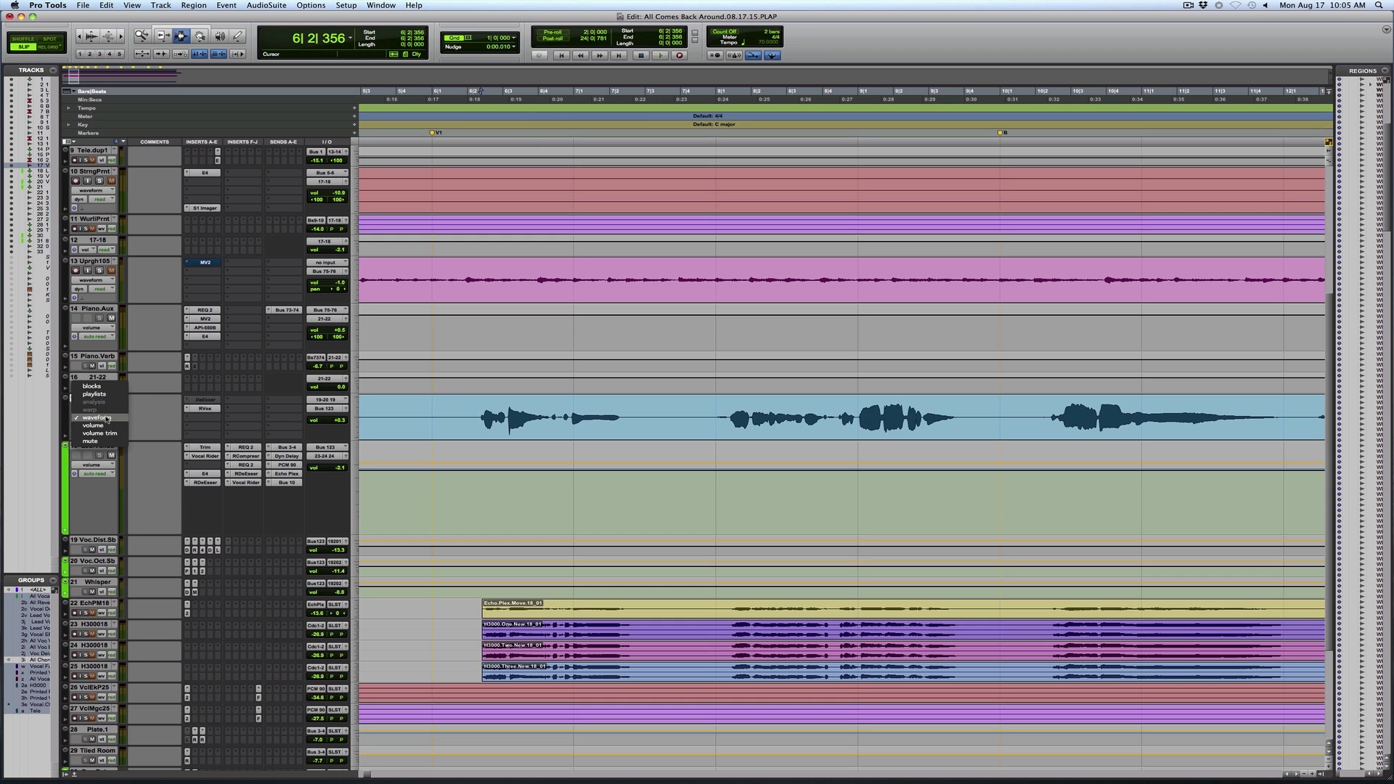
pyautogui.click(107, 426)
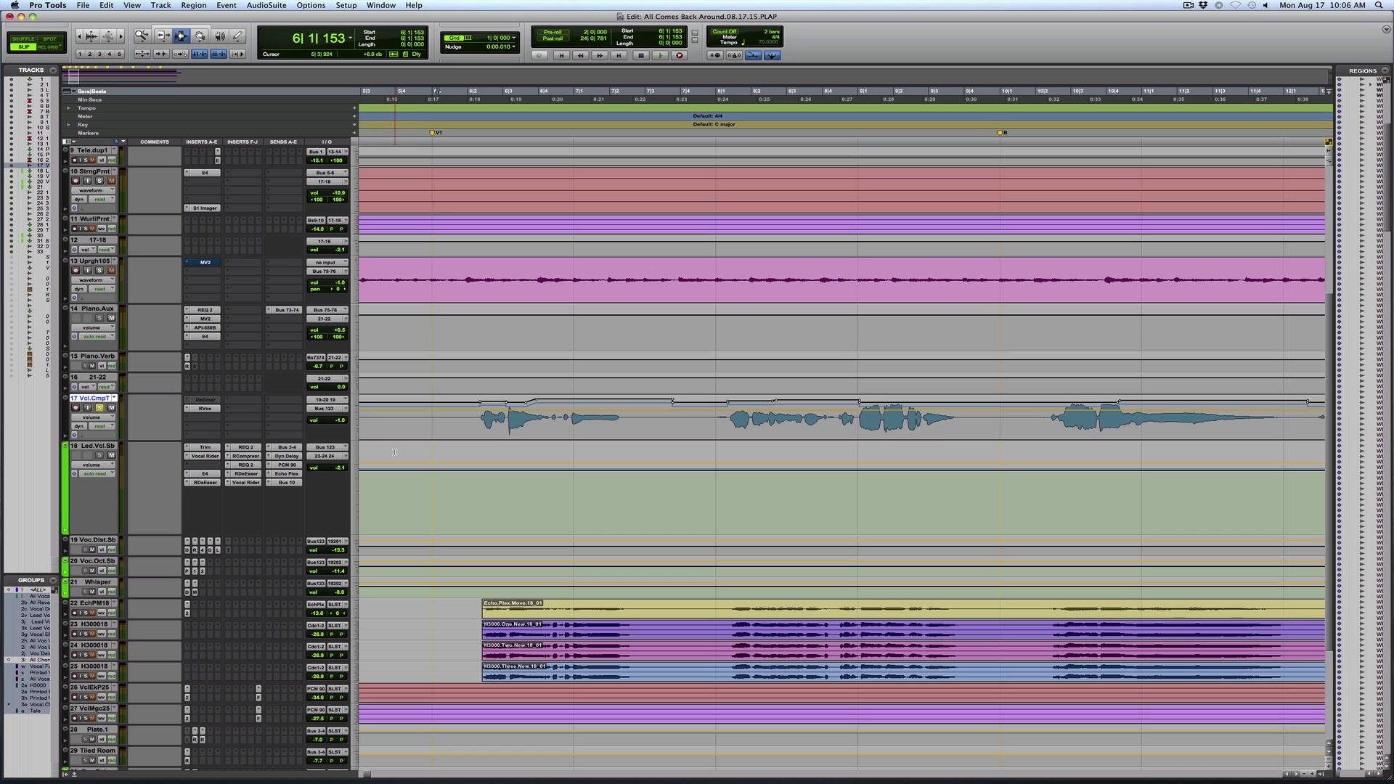
pyautogui.click(907, 395)
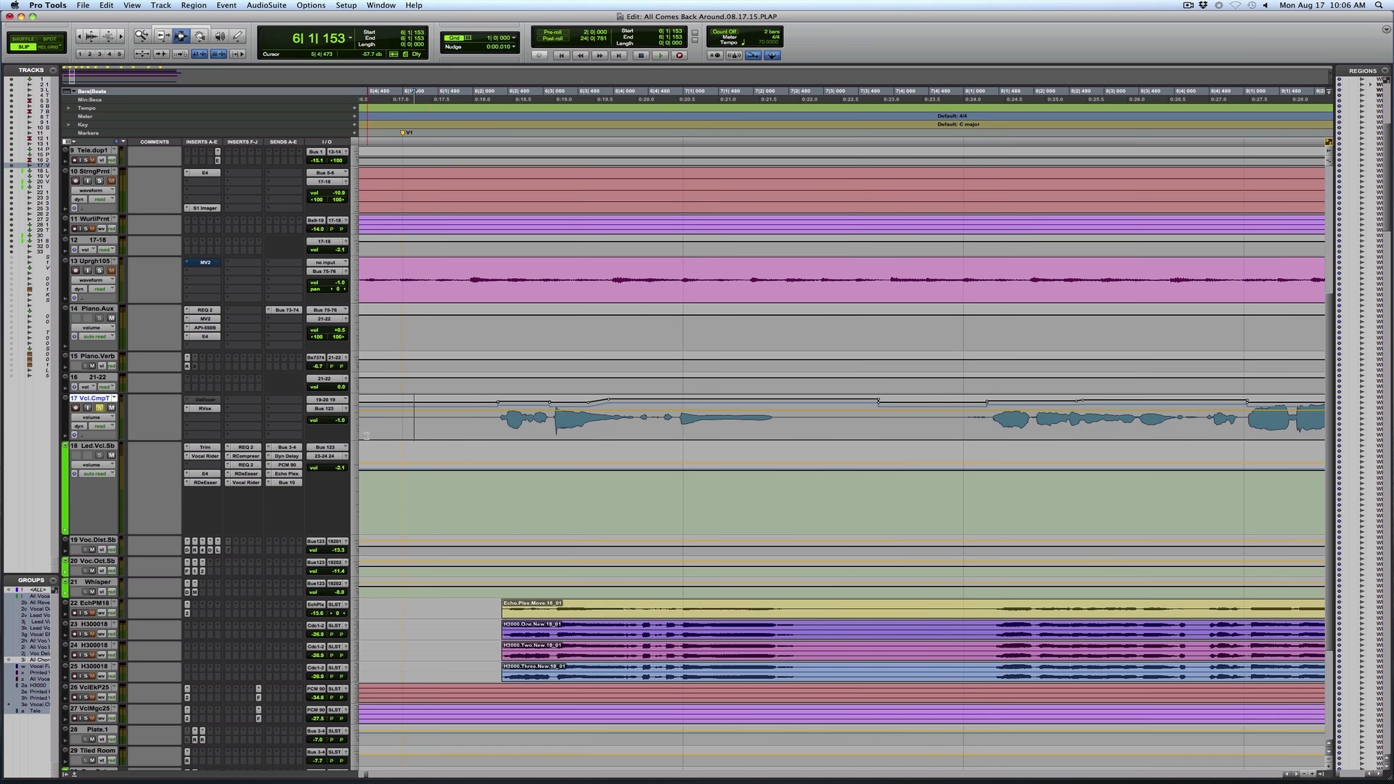
pyautogui.click(359, 433)
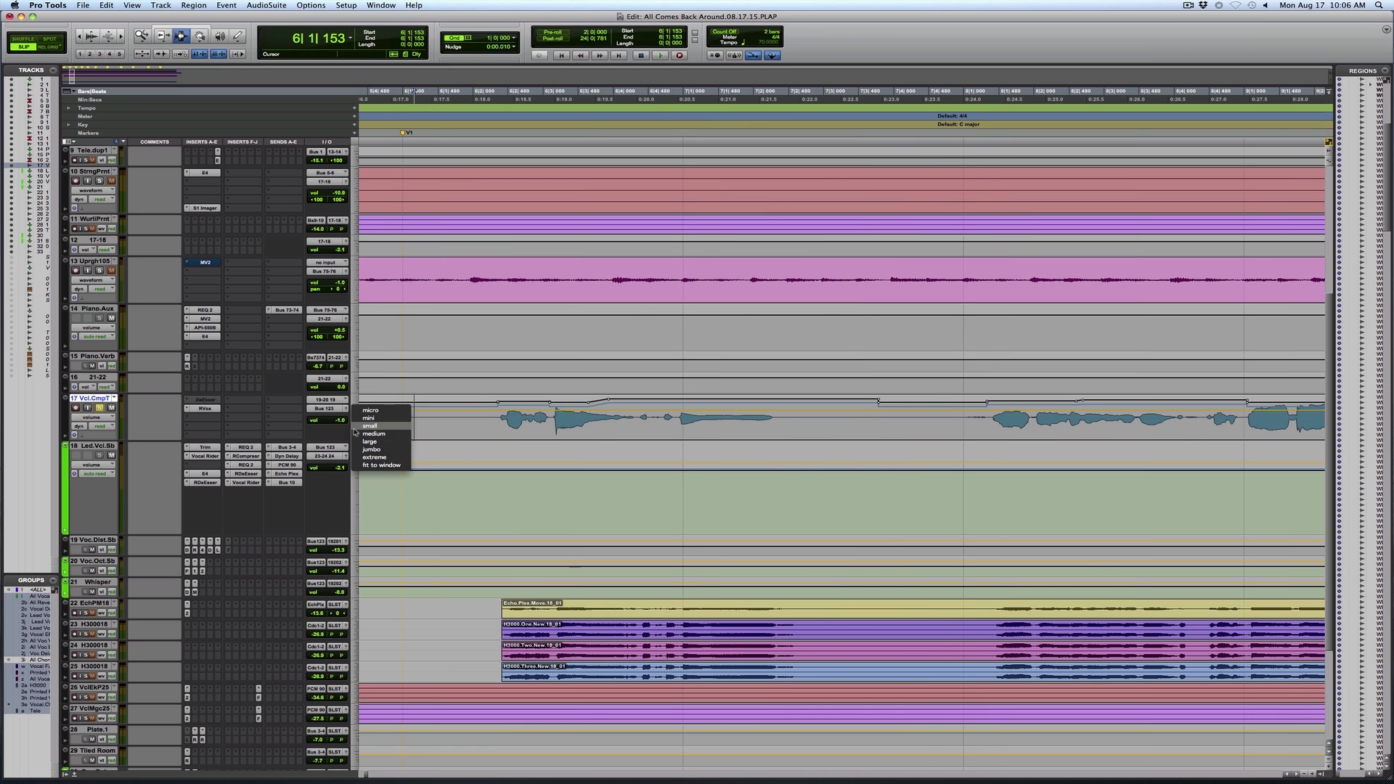
pyautogui.click(379, 457)
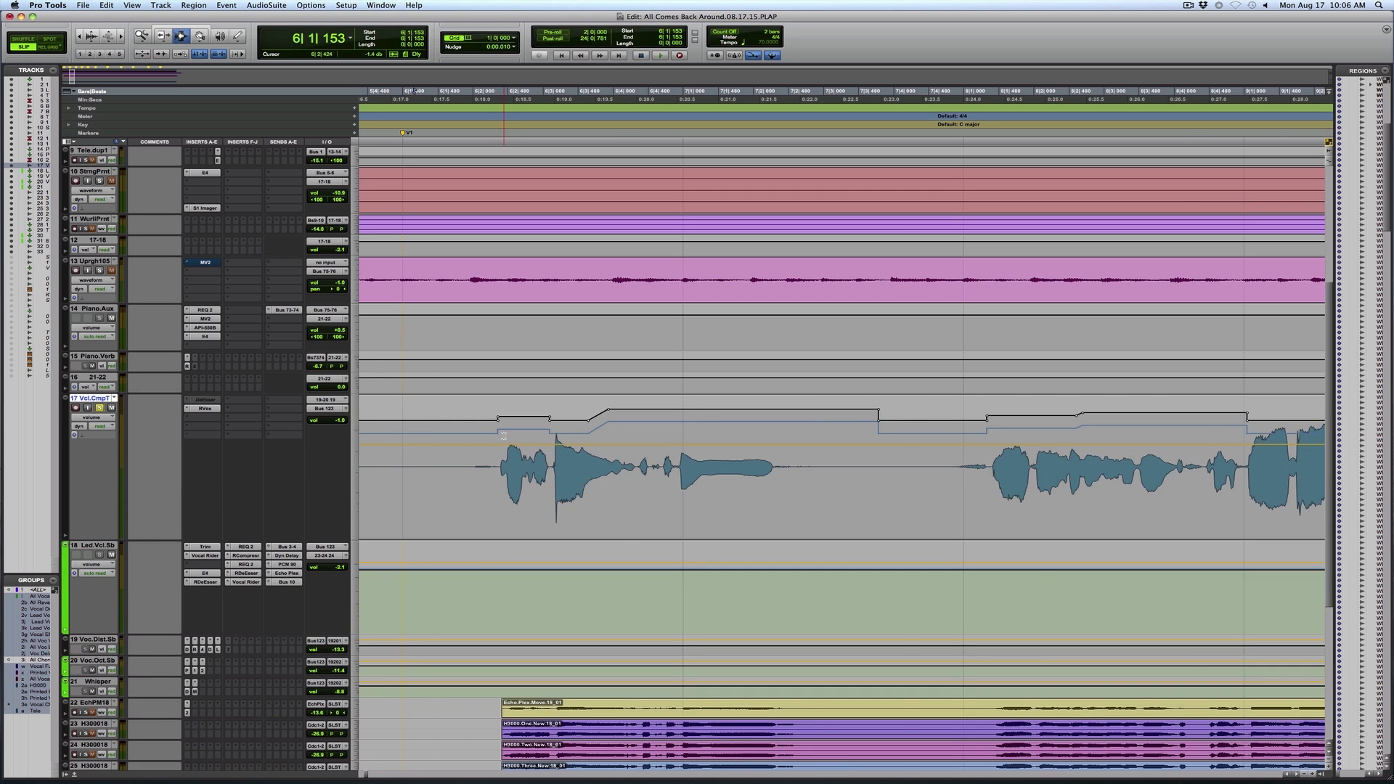
# Play the vocal comp from Verse 1 and follow its volume automation against the waveform
pyautogui.press('r')
pyautogui.press('r')
pyautogui.press('r')
pyautogui.press('r')
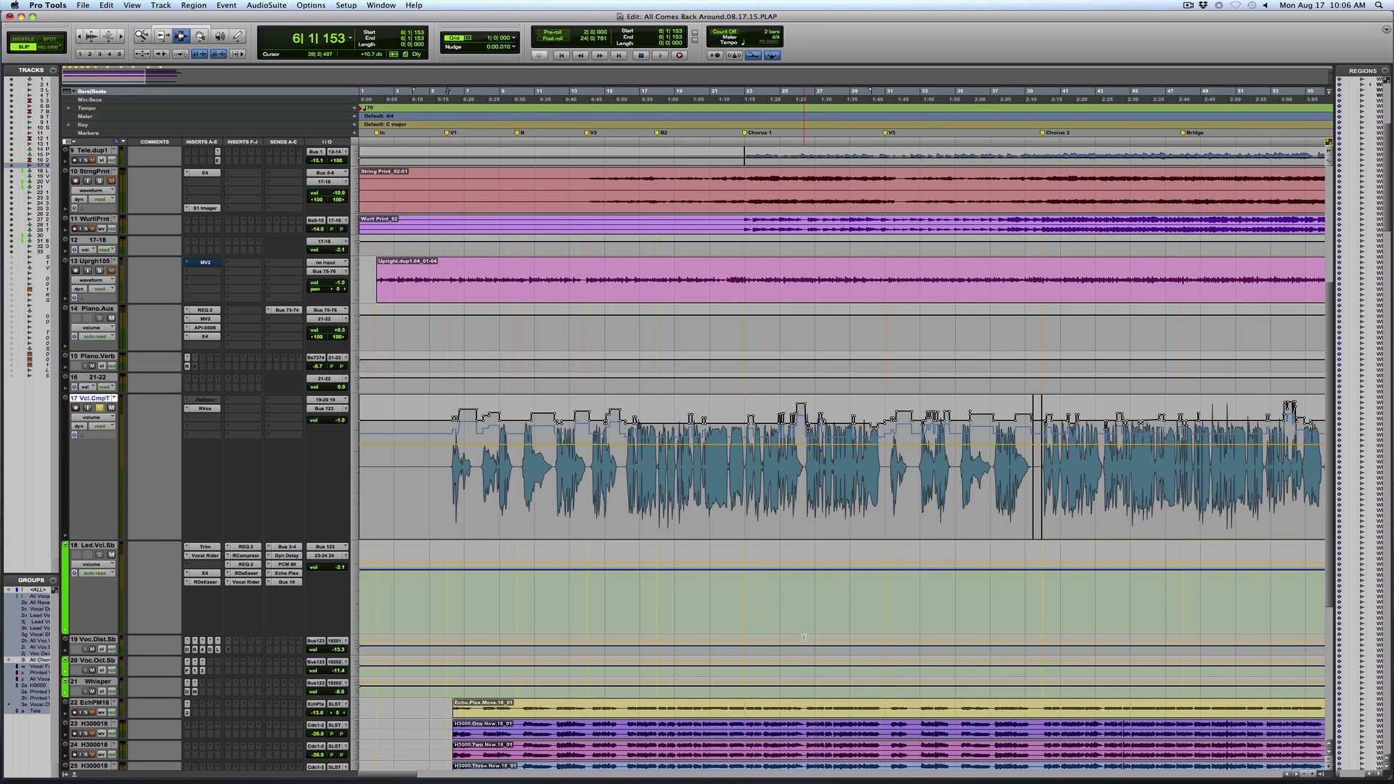
pyautogui.moveTo(427, 430); pyautogui.dragTo(708, 439)
pyautogui.click(412, 422)
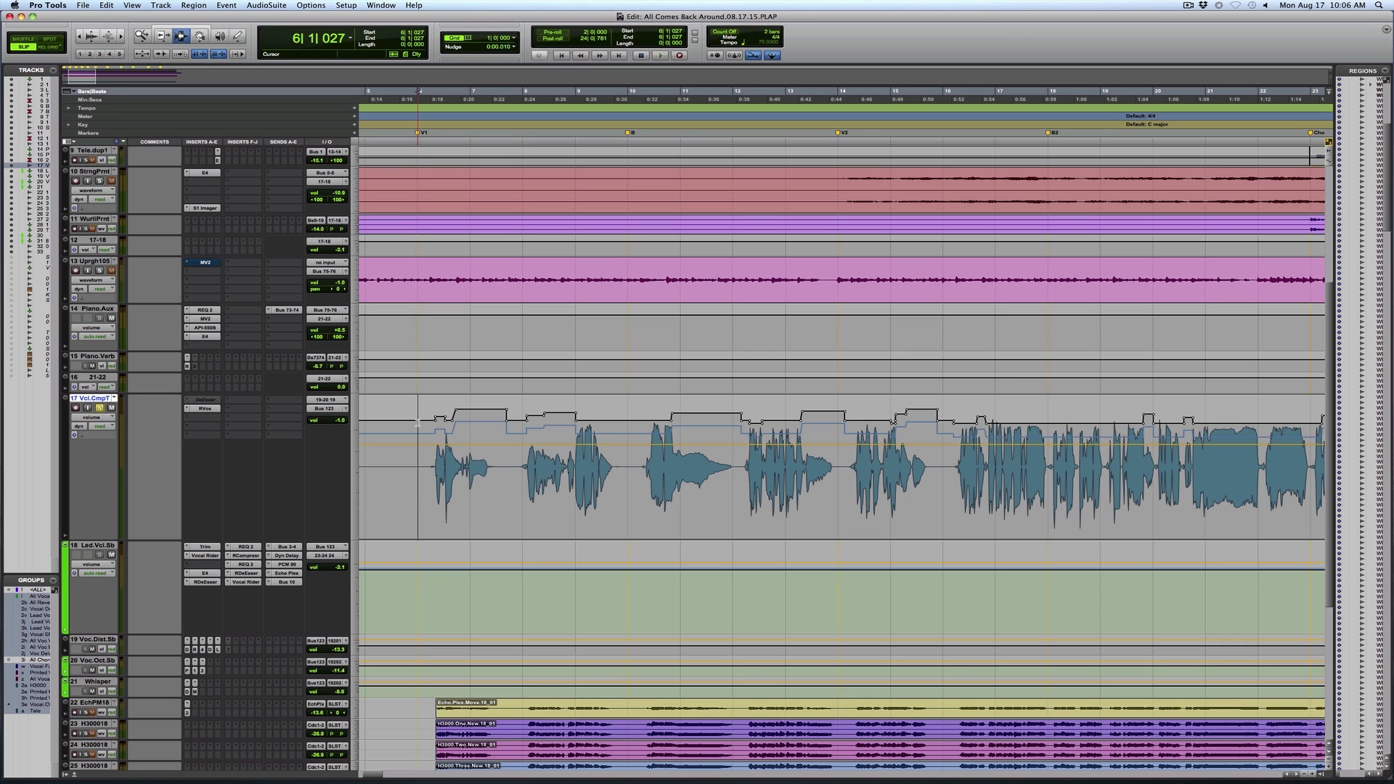
pyautogui.press('space')
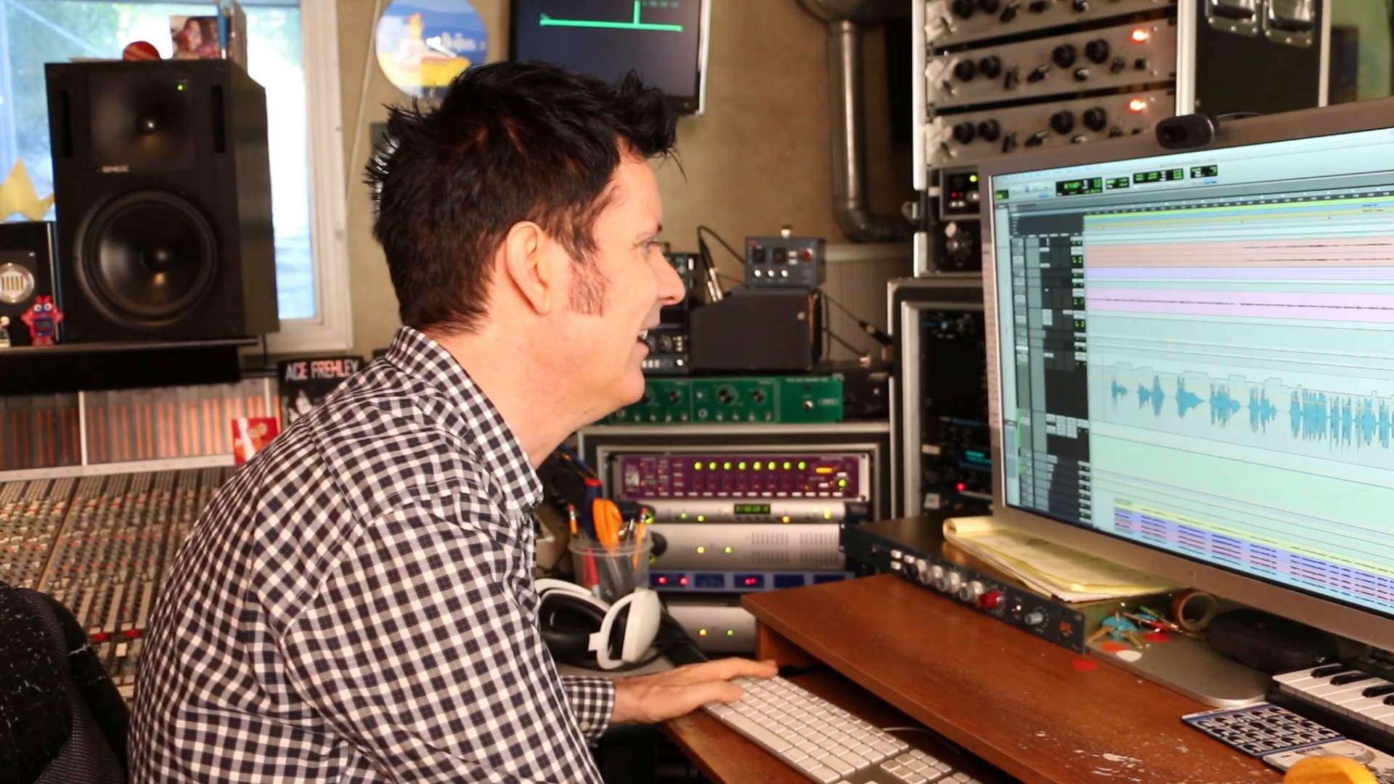
pyautogui.press('t')
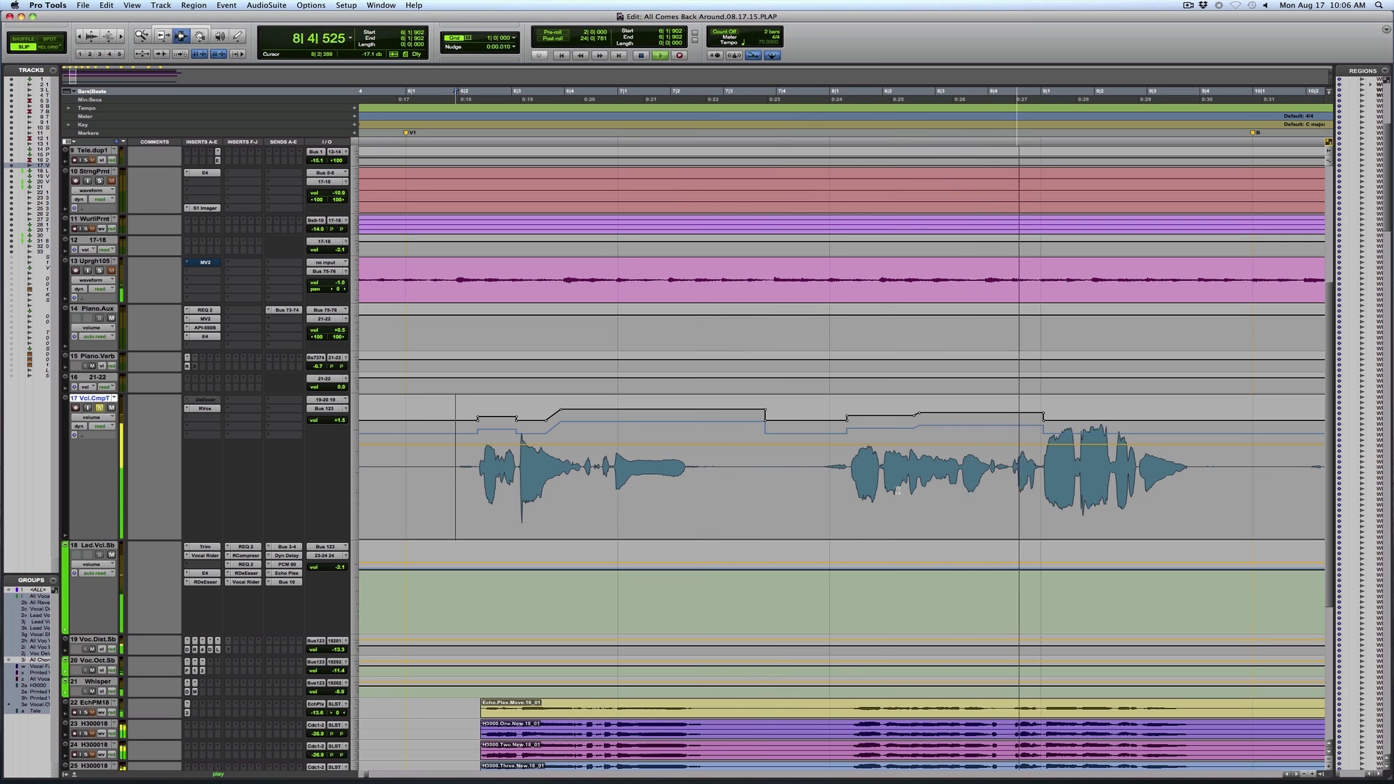
pyautogui.press('r')
pyautogui.press('r')
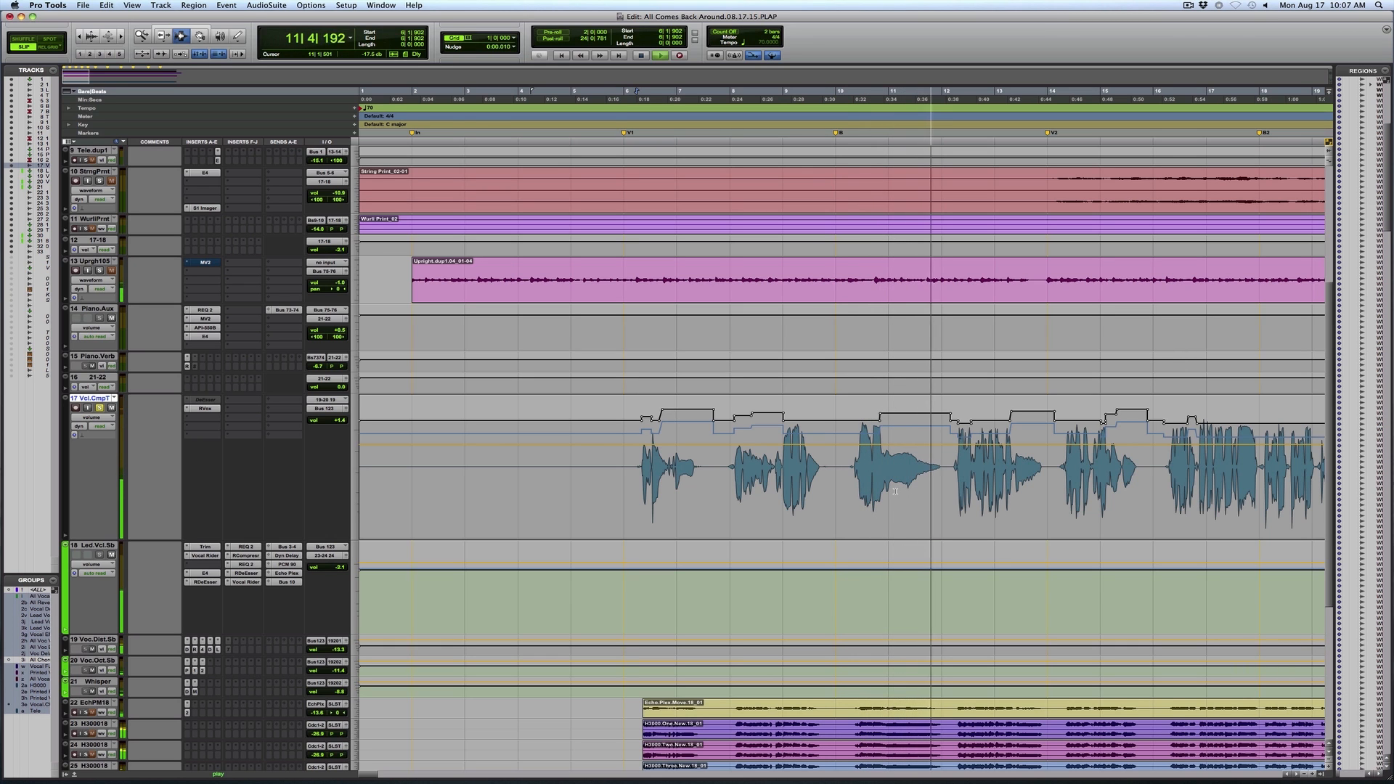
pyautogui.press('space')
# Switch the vocal comp track back to waveform view and bring the vocal effect tracks below it into view
pyautogui.click(93, 418)
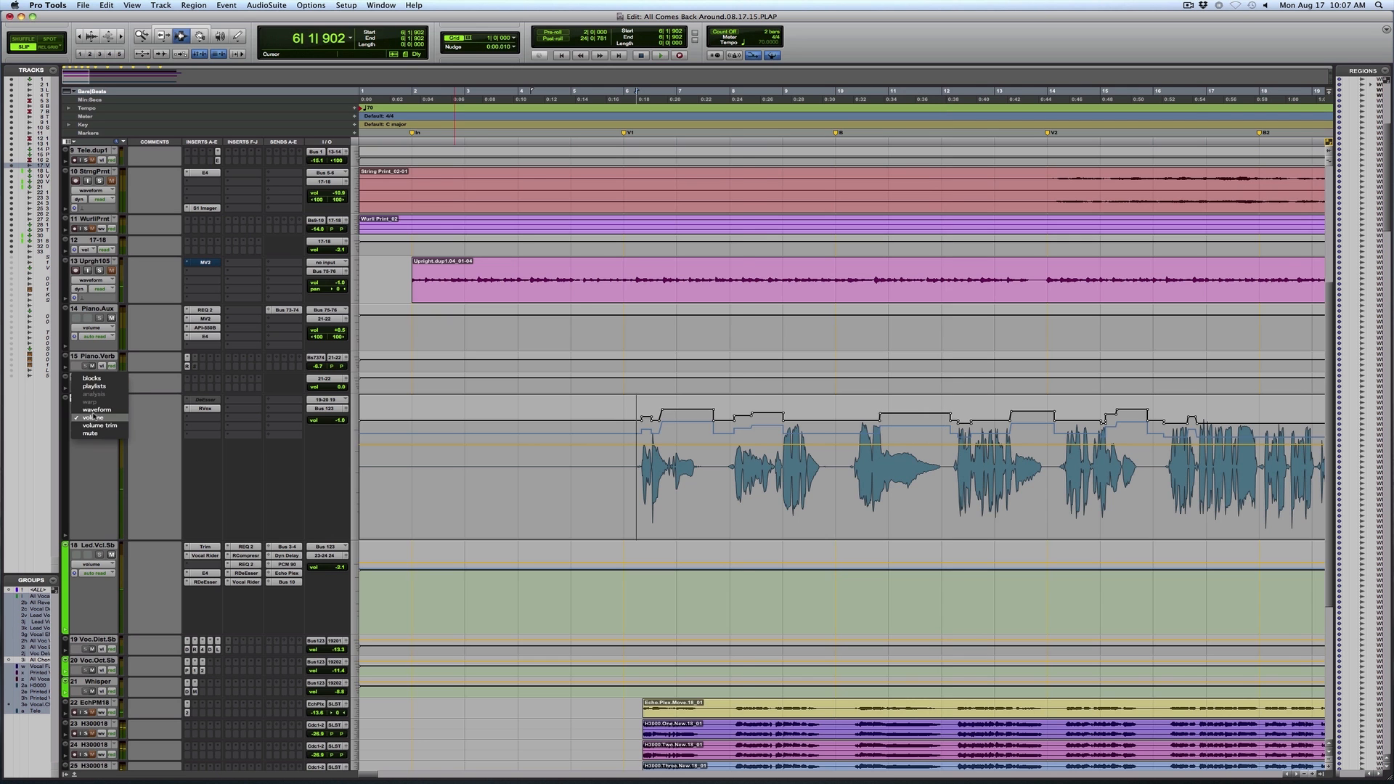
pyautogui.click(93, 409)
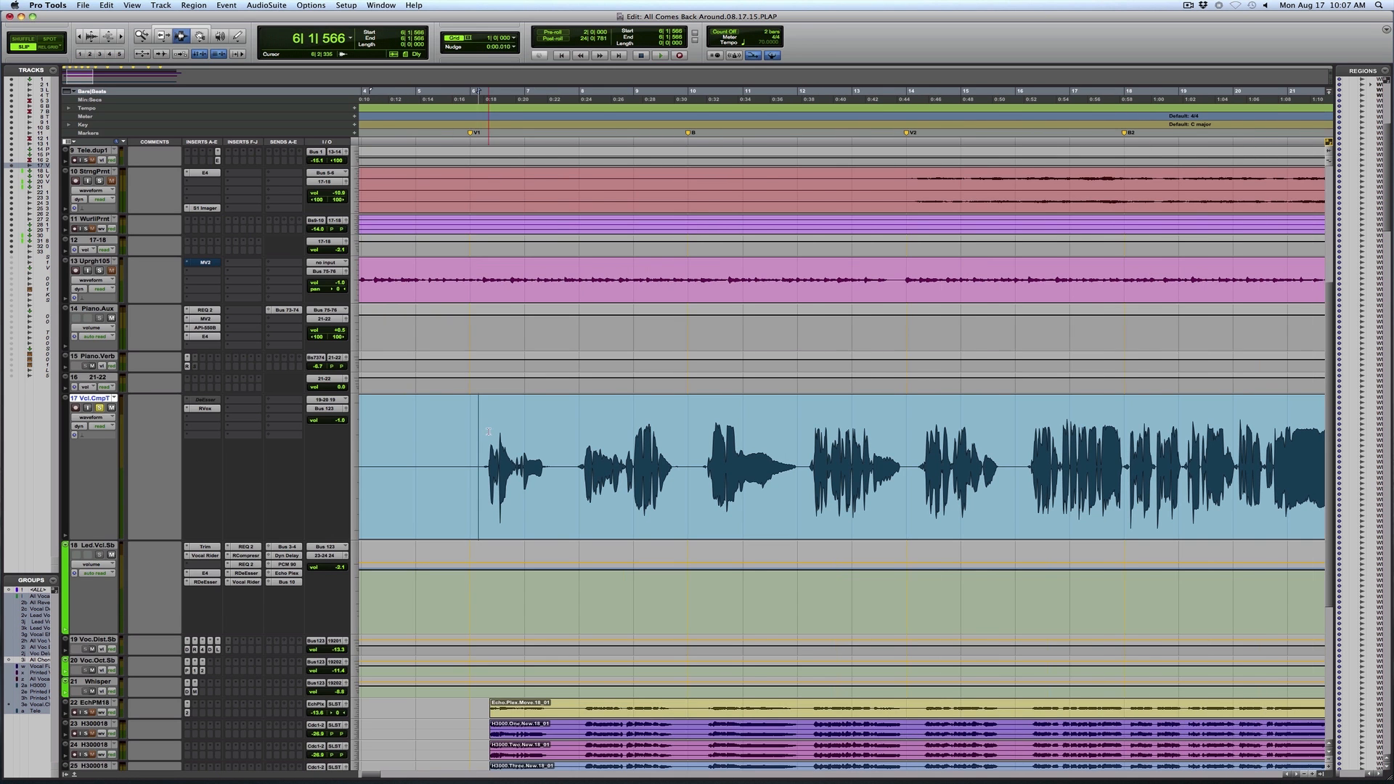
pyautogui.scroll(-6, 490, 432)
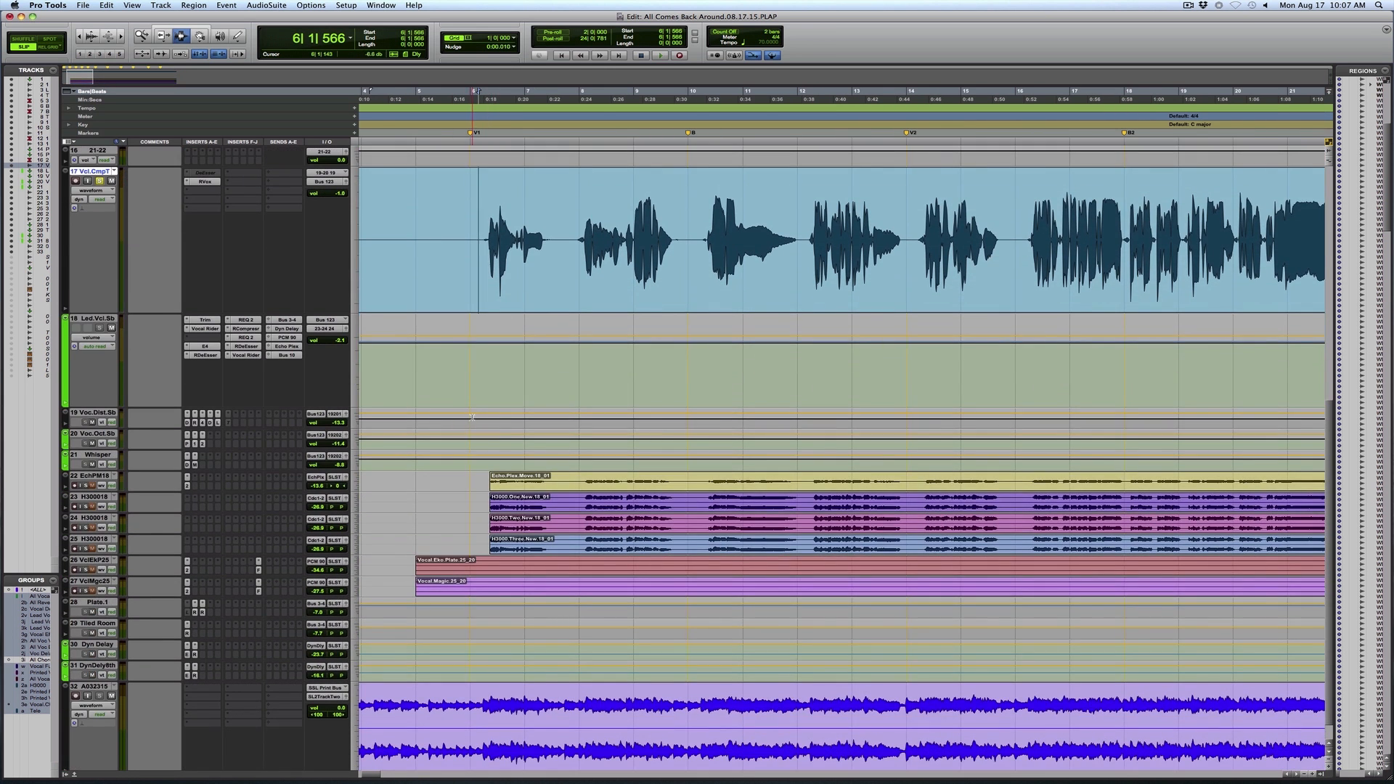
# Audition the opening Verse 1 vocal phrase twice with the lead vocal subs and printed effect tracks in view
pyautogui.click(473, 418)
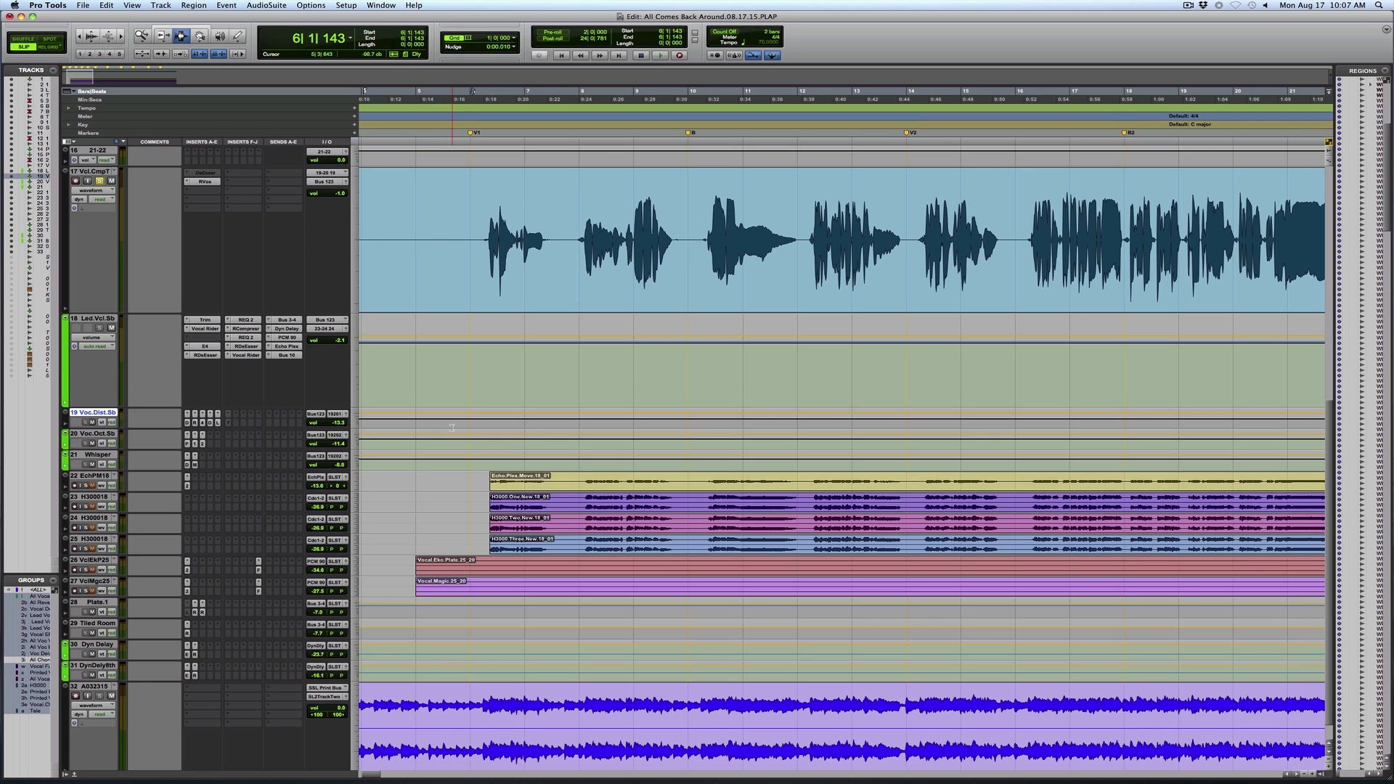
pyautogui.press('space')
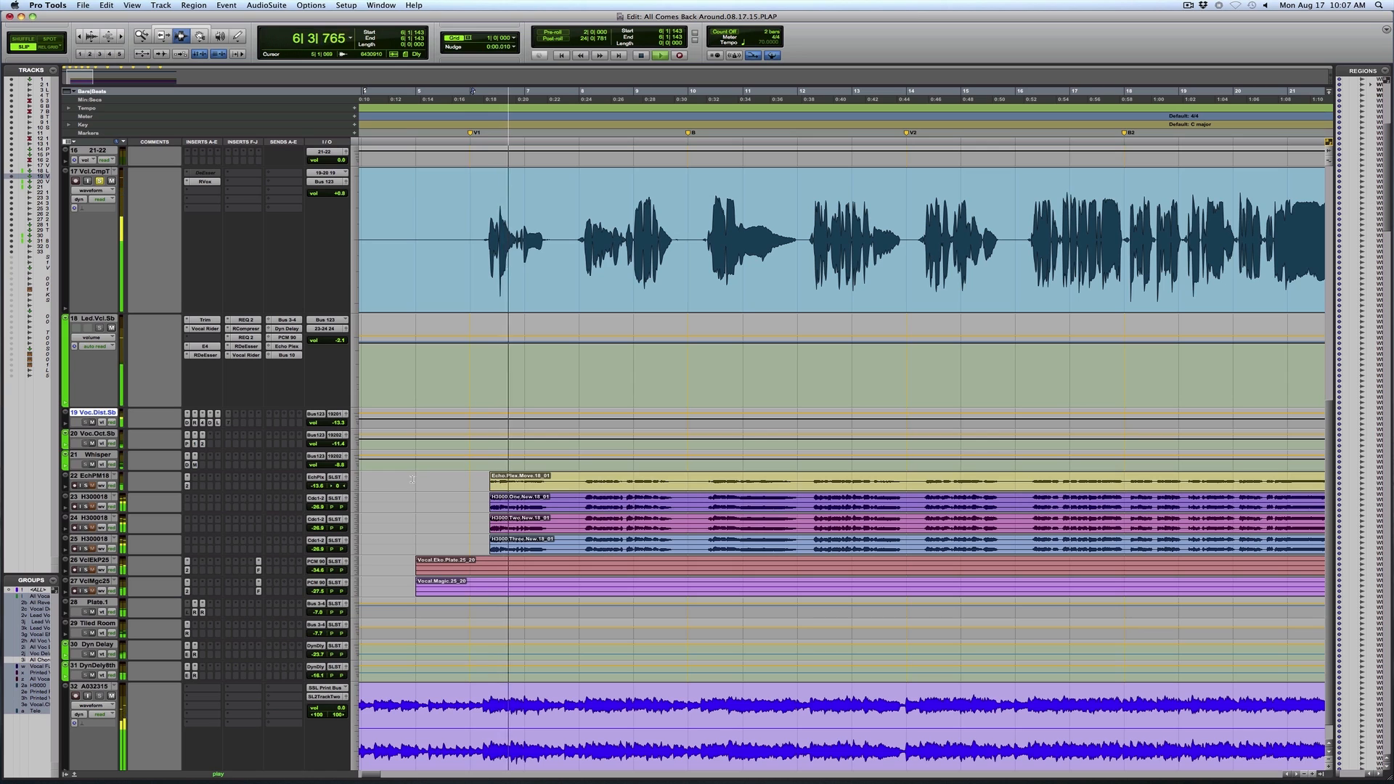
pyautogui.press('space')
pyautogui.click(467, 460)
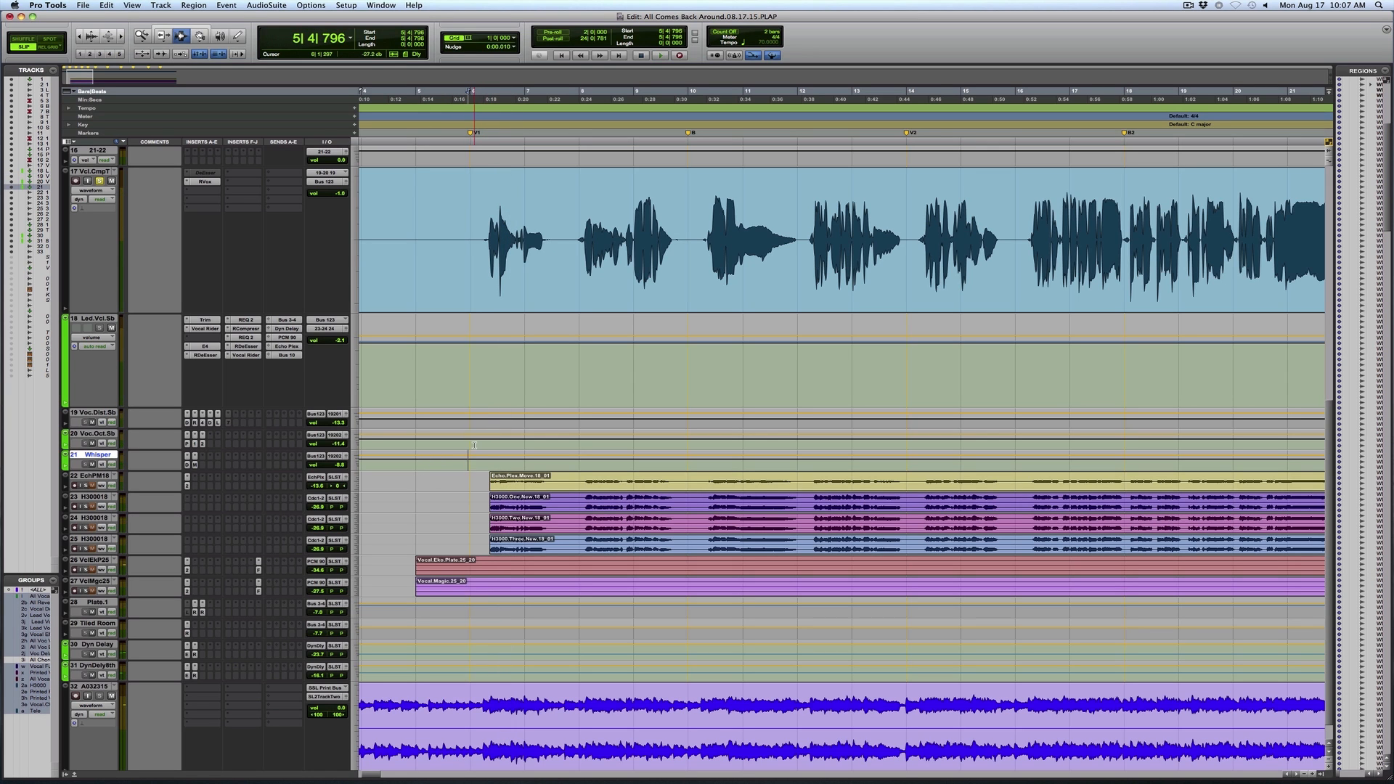
pyautogui.click(475, 436)
pyautogui.click(483, 223)
pyautogui.press('space')
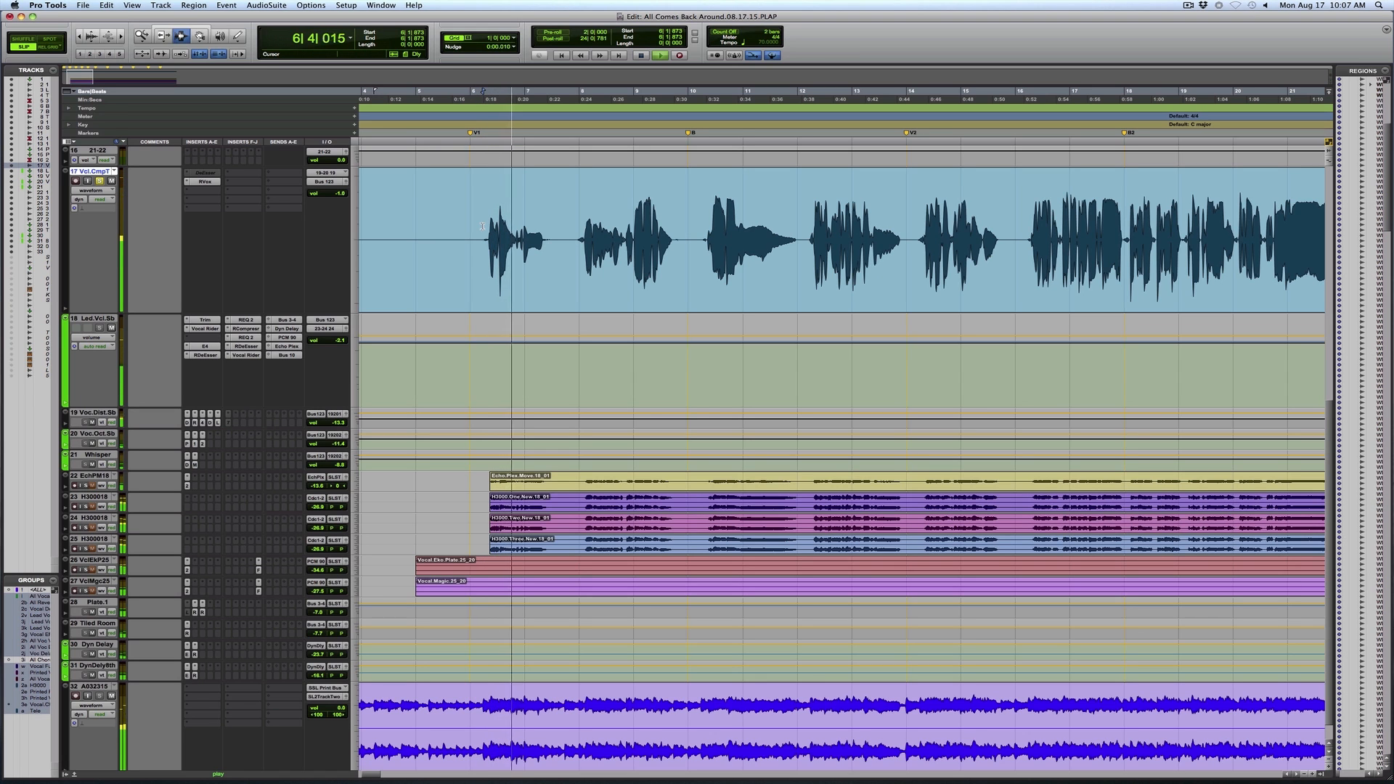
pyautogui.press('space')
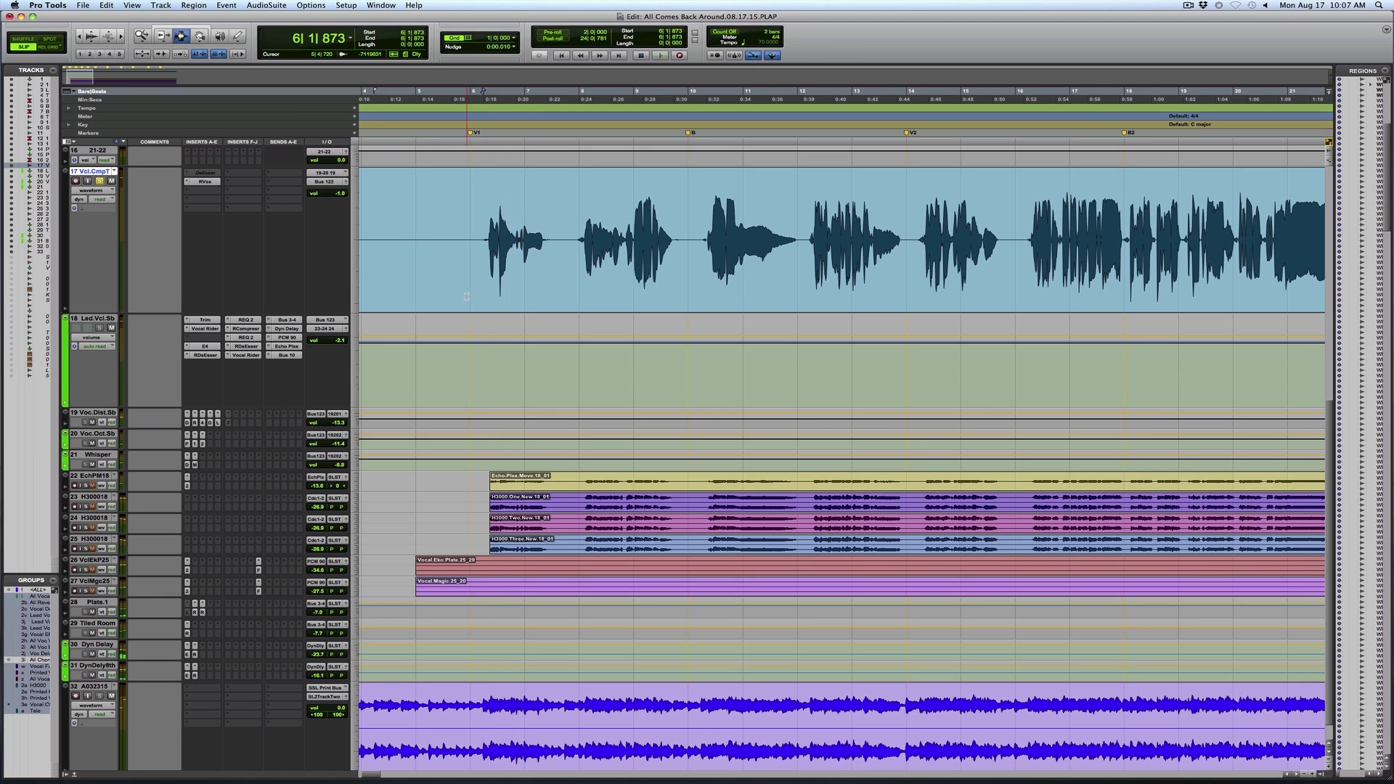
# Select the Echo Plex and three H3000 vocal effect prints and audition the Echo Plex with its volume raised
pyautogui.doubleClick(559, 494)
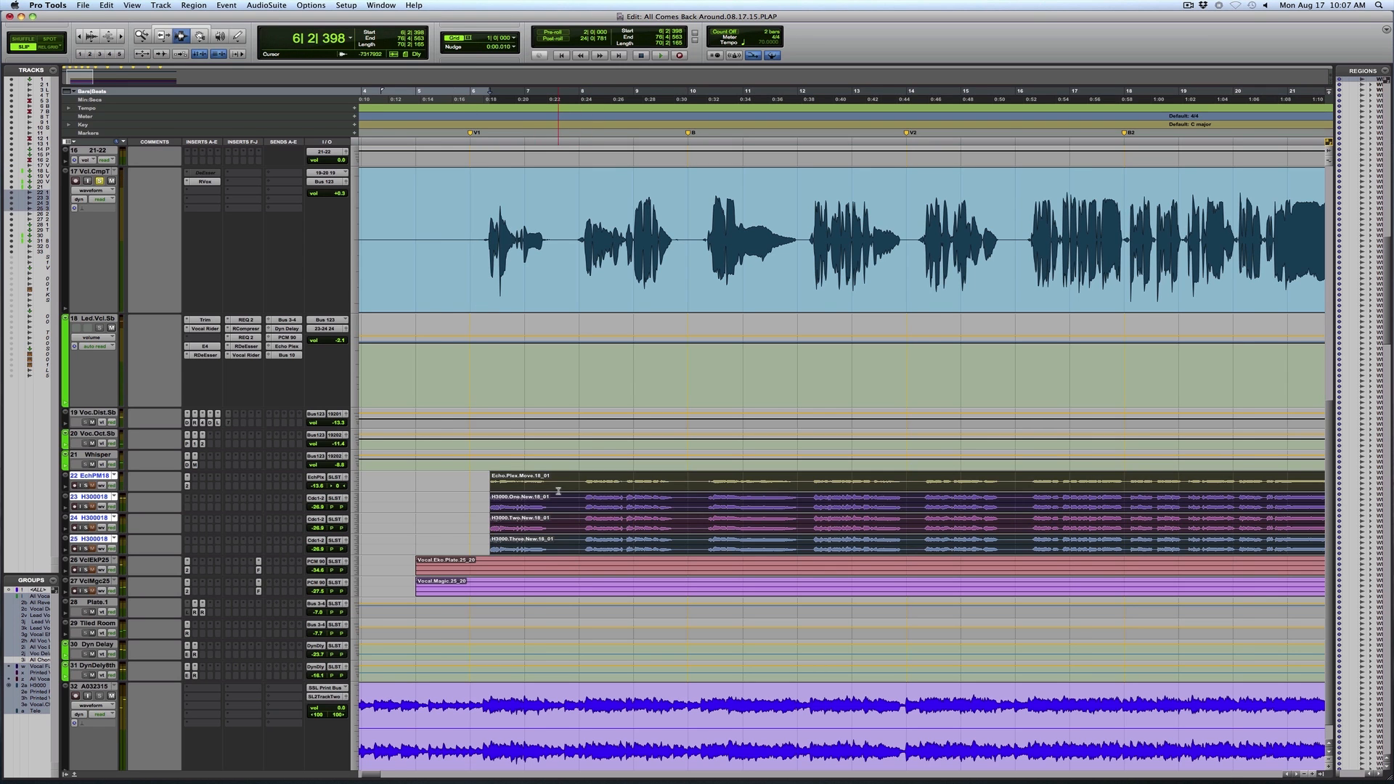
pyautogui.press('super+bracketleft')
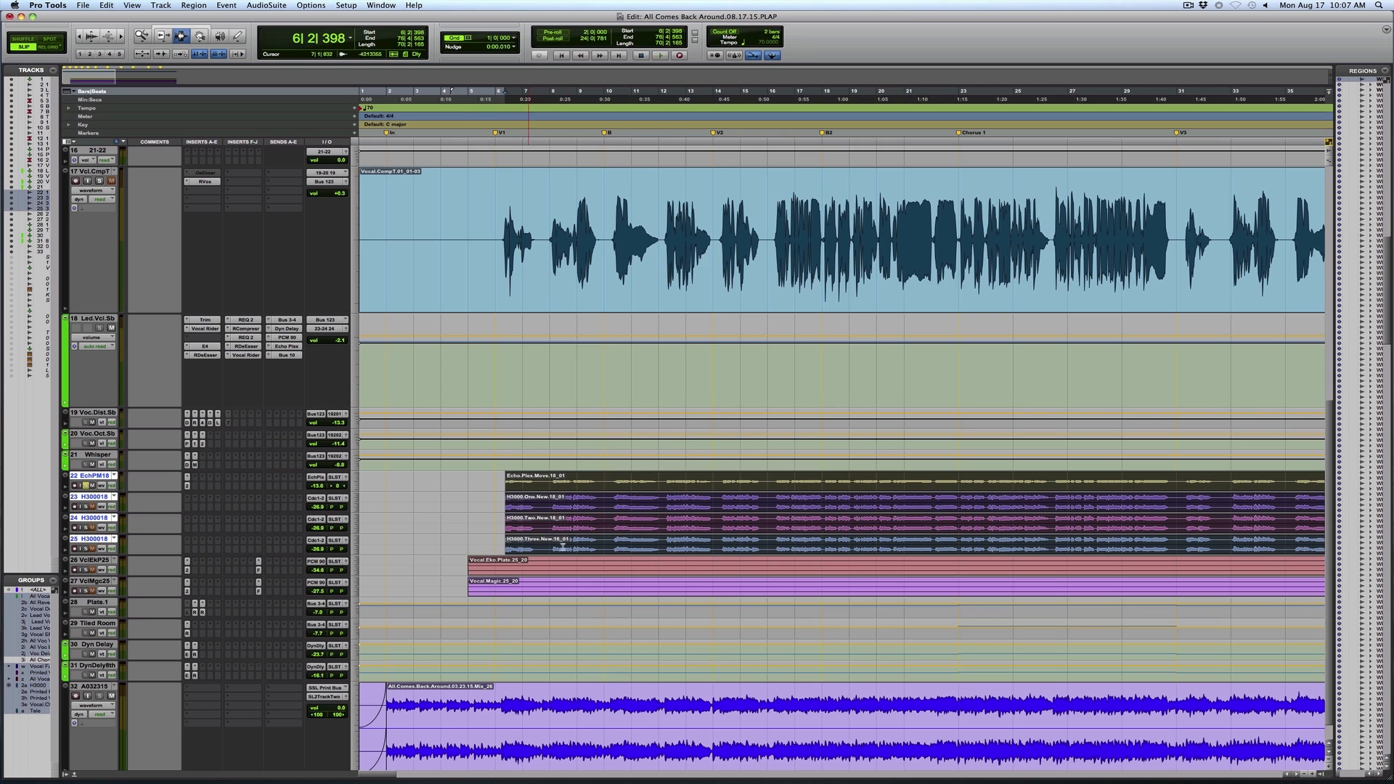
pyautogui.moveTo(512, 483); pyautogui.dragTo(802, 485)
pyautogui.press('space')
pyautogui.press('space')
pyautogui.moveTo(319, 486); pyautogui.dragTo(319, 473)
pyautogui.press('space')
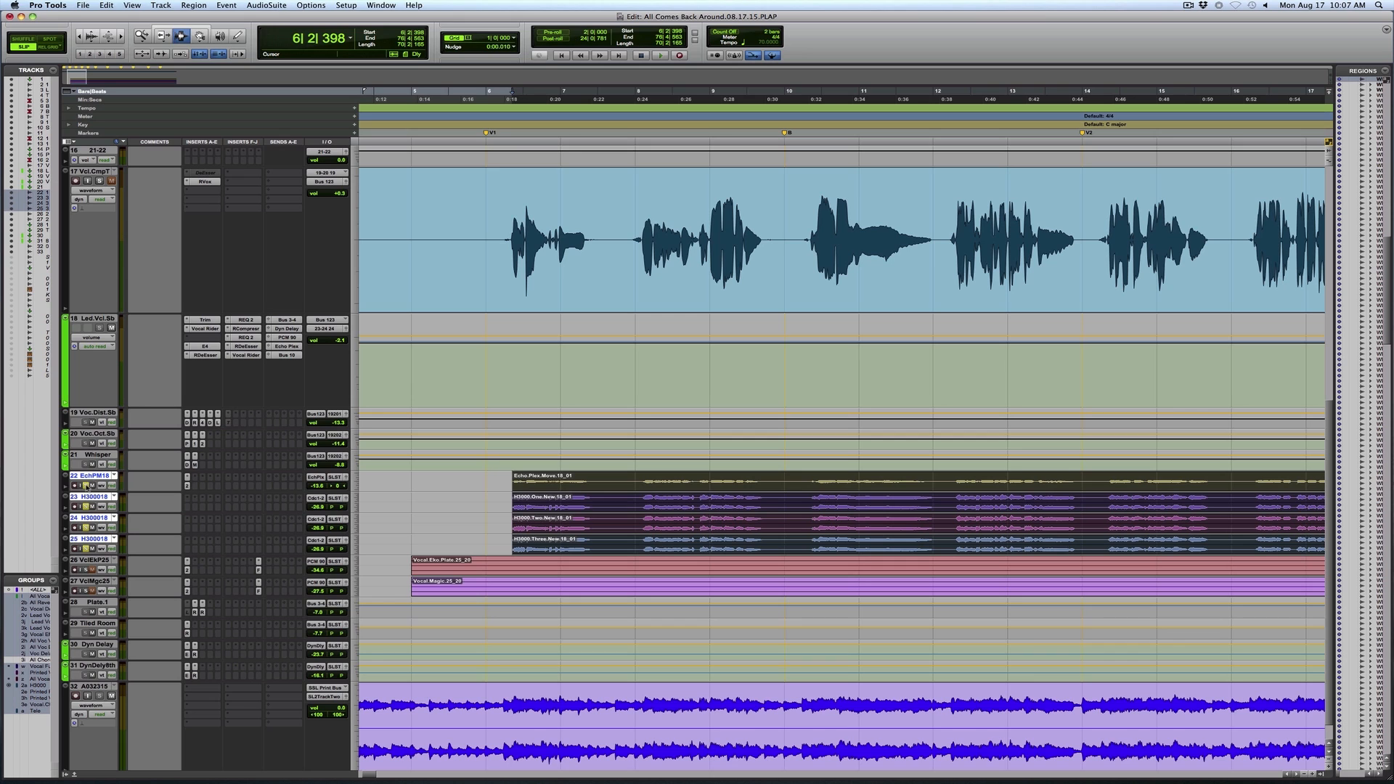
# Play the H3000 vocal effect prints from the first phrase while raising and lowering their volume
pyautogui.press('space')
pyautogui.moveTo(322, 507); pyautogui.dragTo(324, 492)
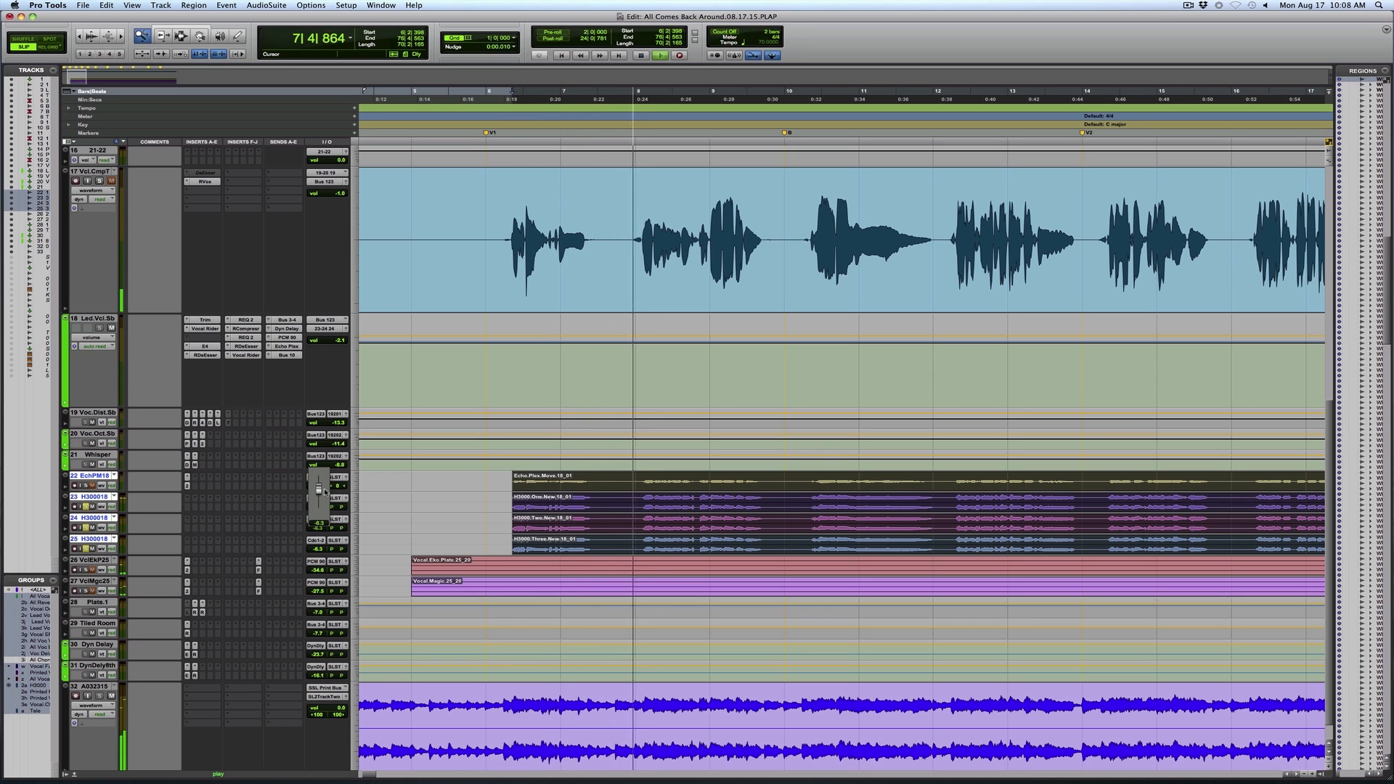
pyautogui.moveTo(325, 492); pyautogui.dragTo(325, 502)
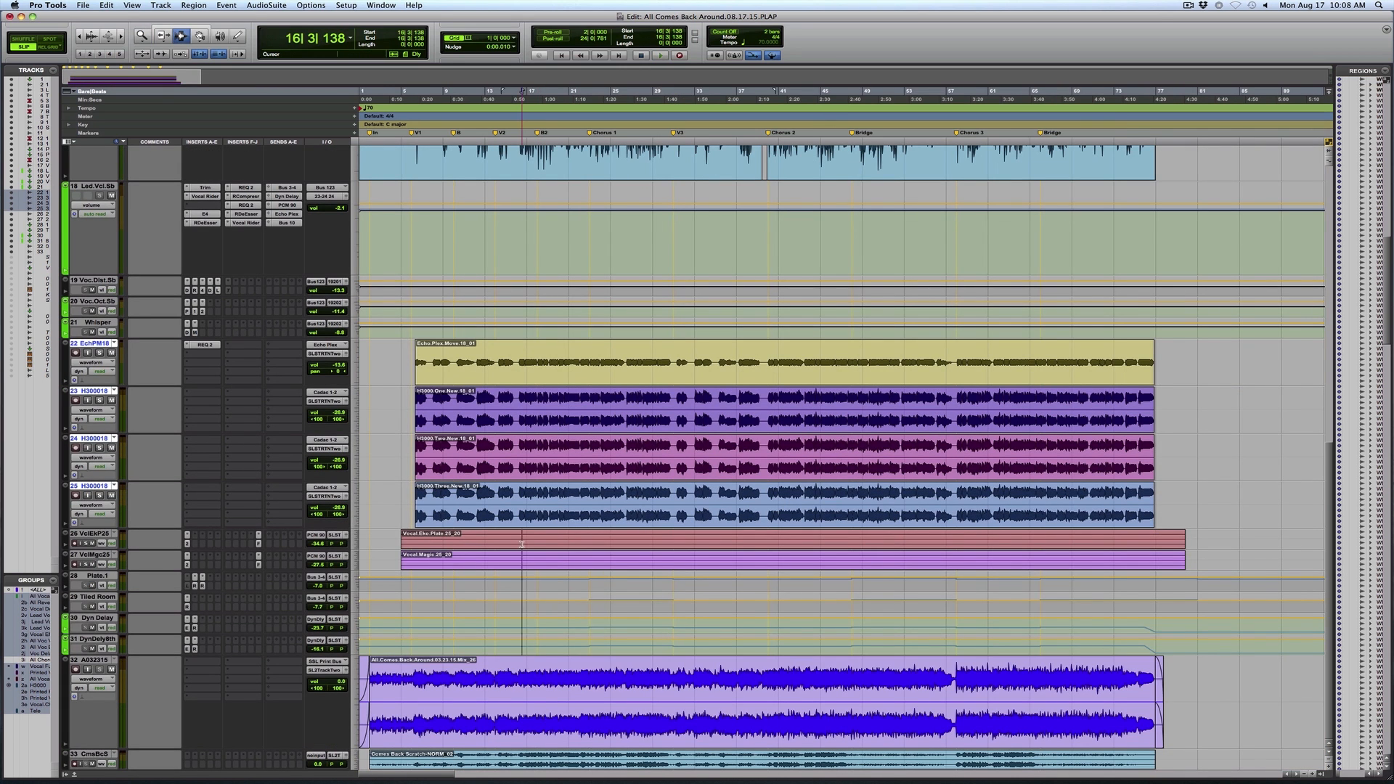
# Audition the Vocal Eko Plate and Vocal Magic reverb prints from about bar 9, showing their full length
pyautogui.doubleClick(521, 544)
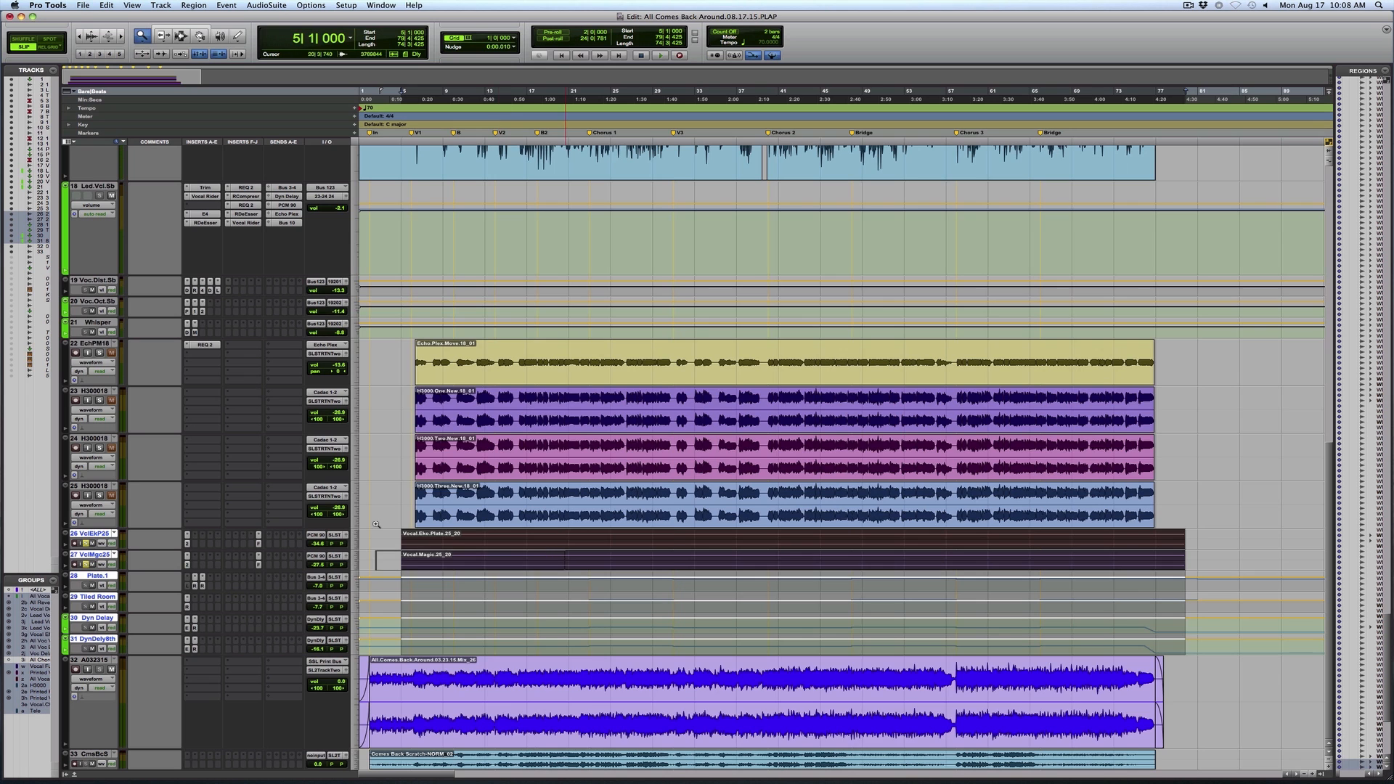
pyautogui.moveTo(566, 551); pyautogui.dragTo(376, 525)
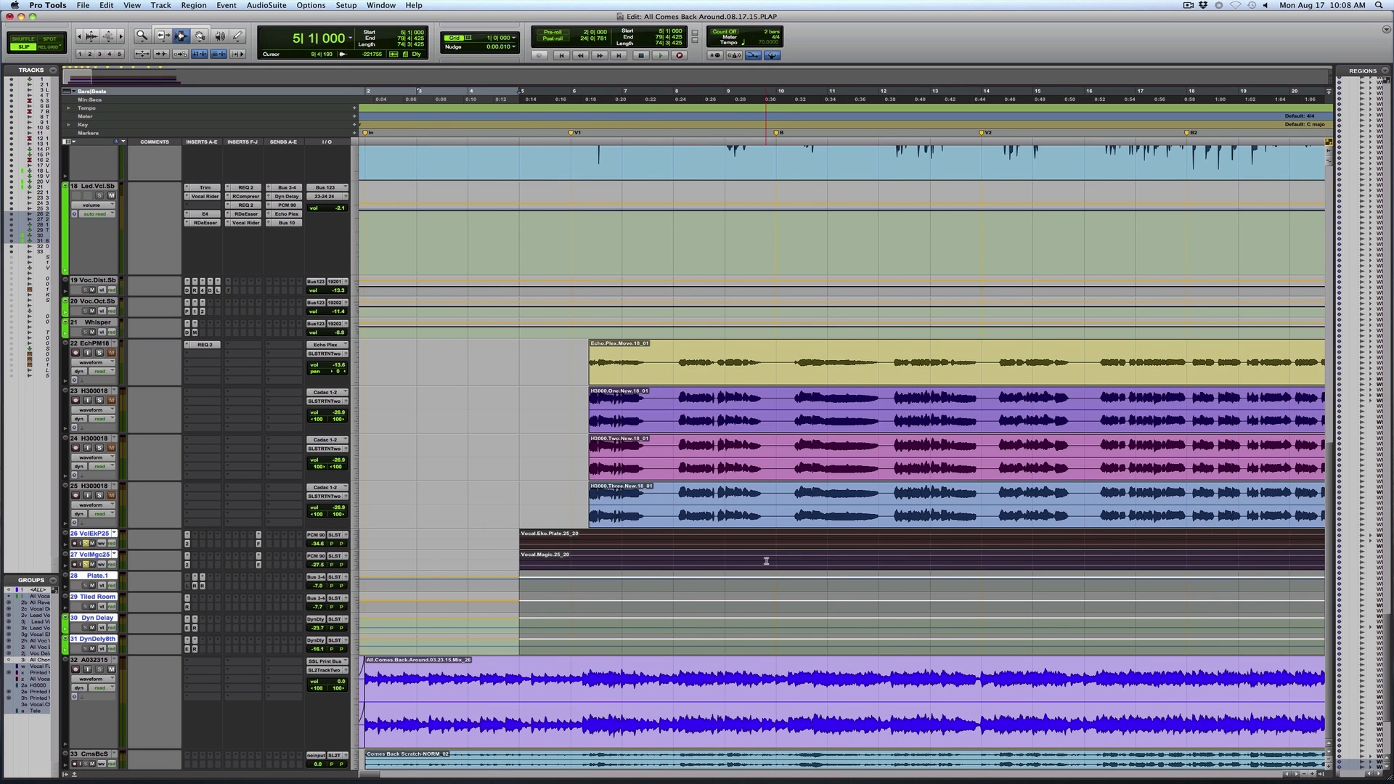
pyautogui.click(767, 561)
pyautogui.press('space')
pyautogui.press('r')
pyautogui.press('r')
pyautogui.press('r')
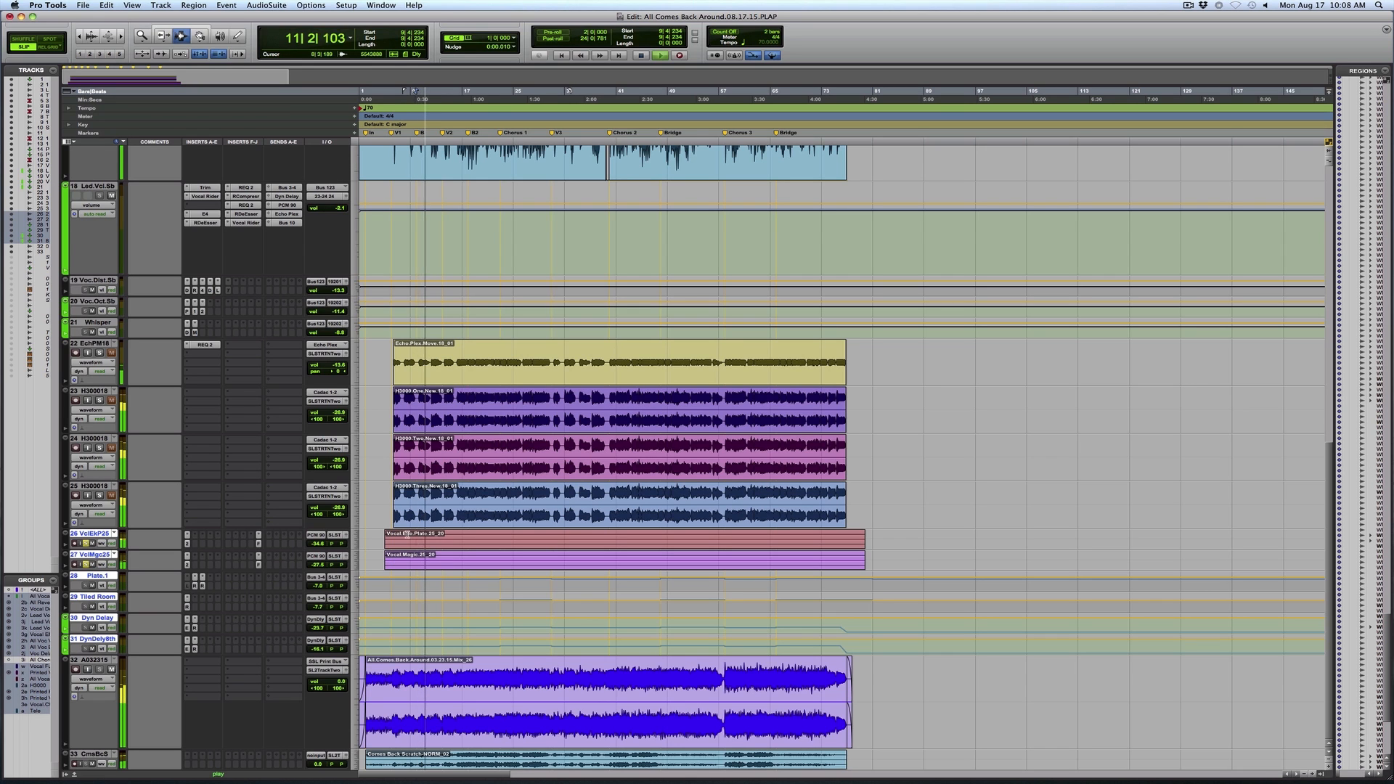
pyautogui.press('F5')
pyautogui.moveTo(920, 560); pyautogui.dragTo(361, 563)
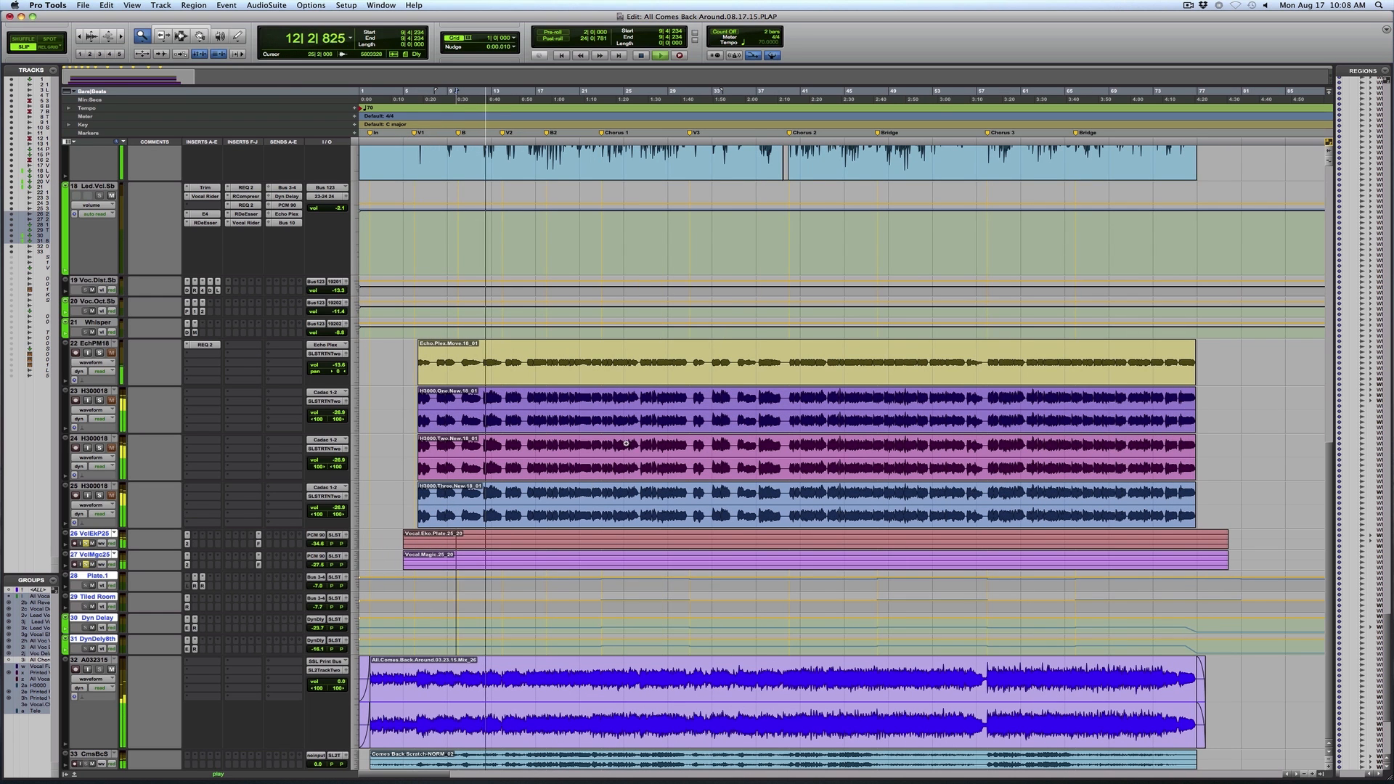
pyautogui.press('space')
# Play the vocal comp from about bar 18 with the vocal reverb and delay tracks in view
pyautogui.scroll(4, 506, 396)
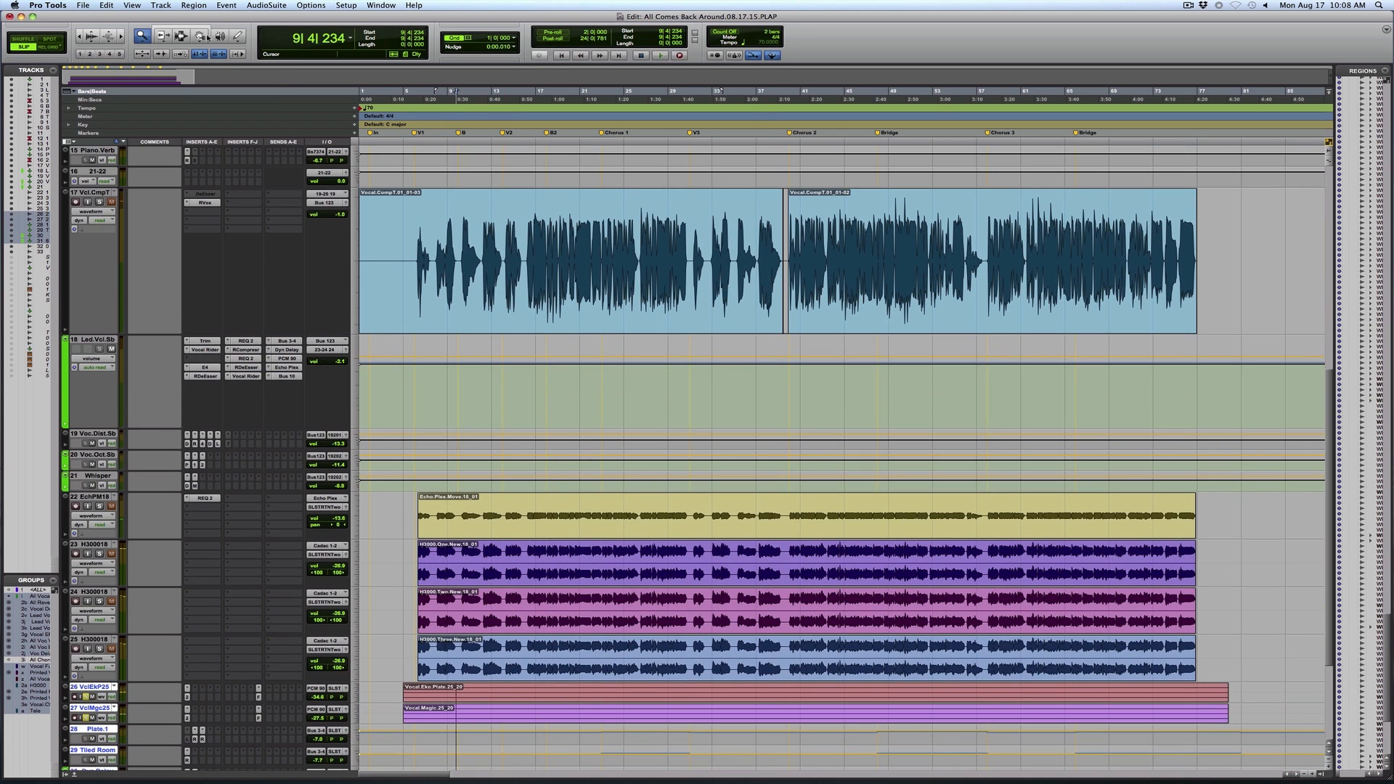
pyautogui.press('F7')
pyautogui.click(556, 254)
pyautogui.press('space')
pyautogui.scroll(-4, 582, 358)
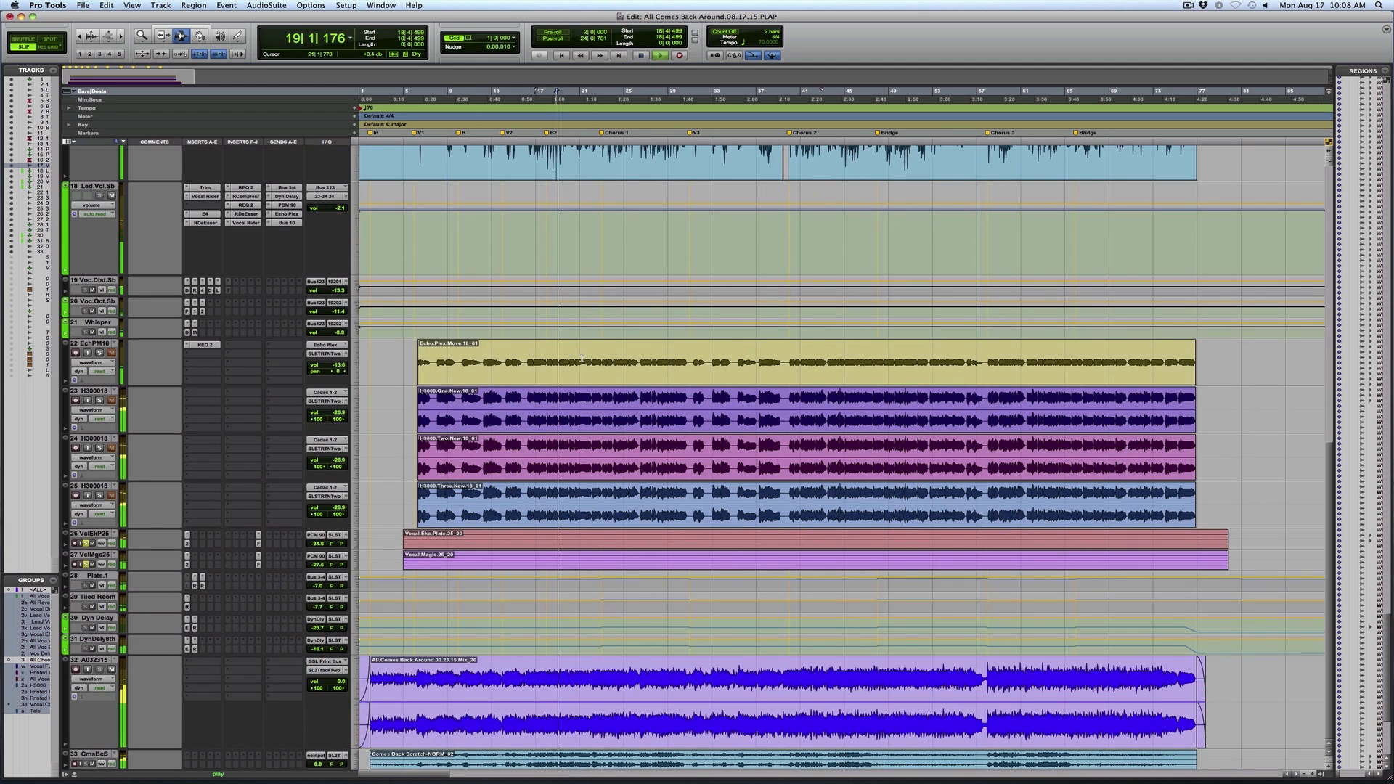
pyautogui.press('space')
# Set the vocal reverb and delay tracks to medium height and display their volume automation
pyautogui.click(357, 587)
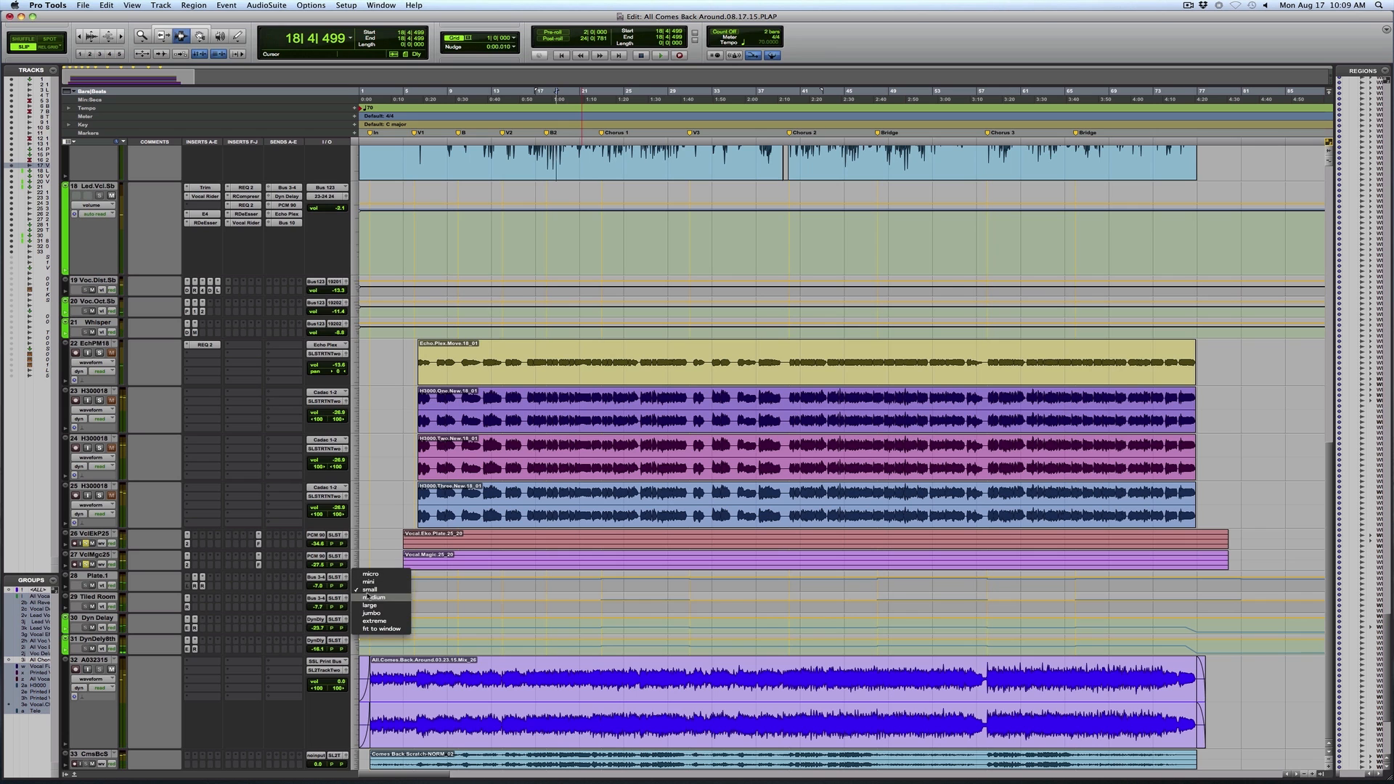
pyautogui.click(371, 597)
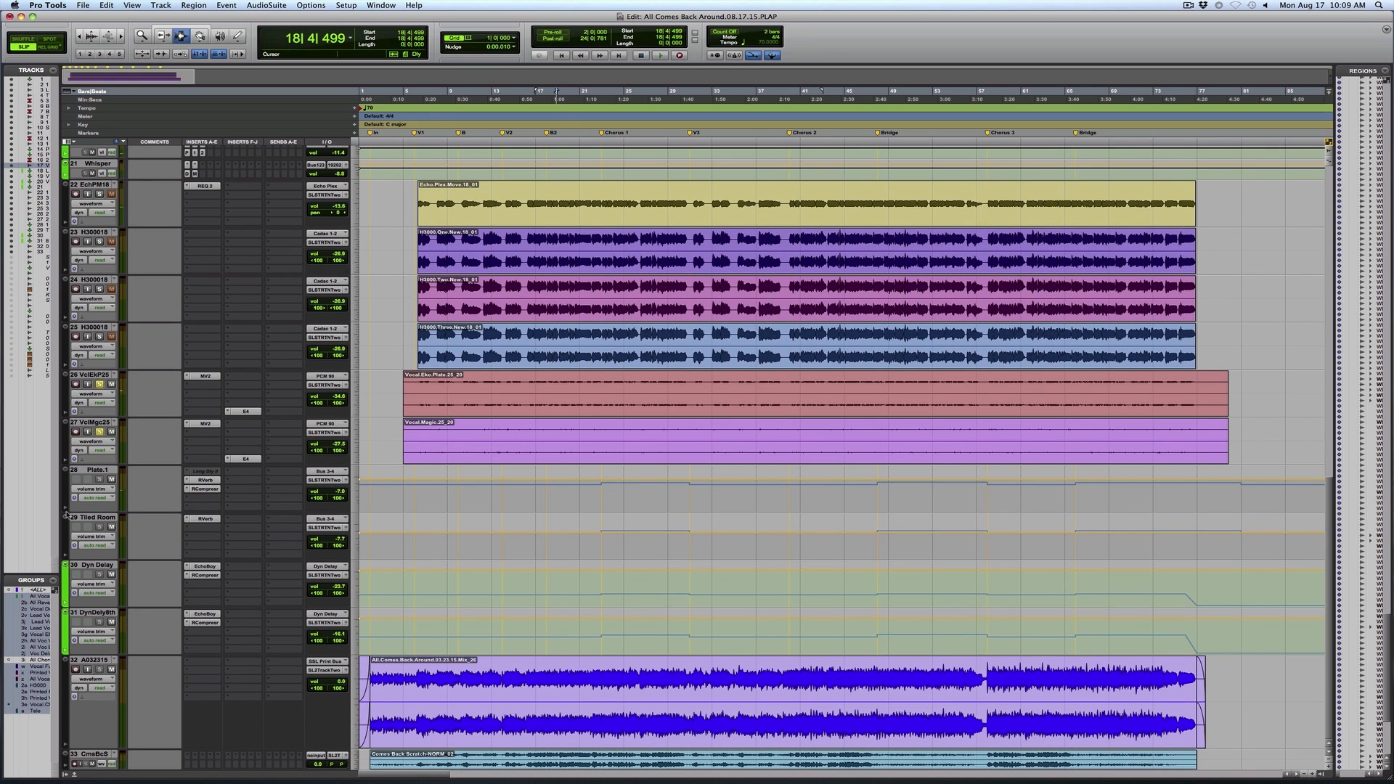
pyautogui.click(94, 489)
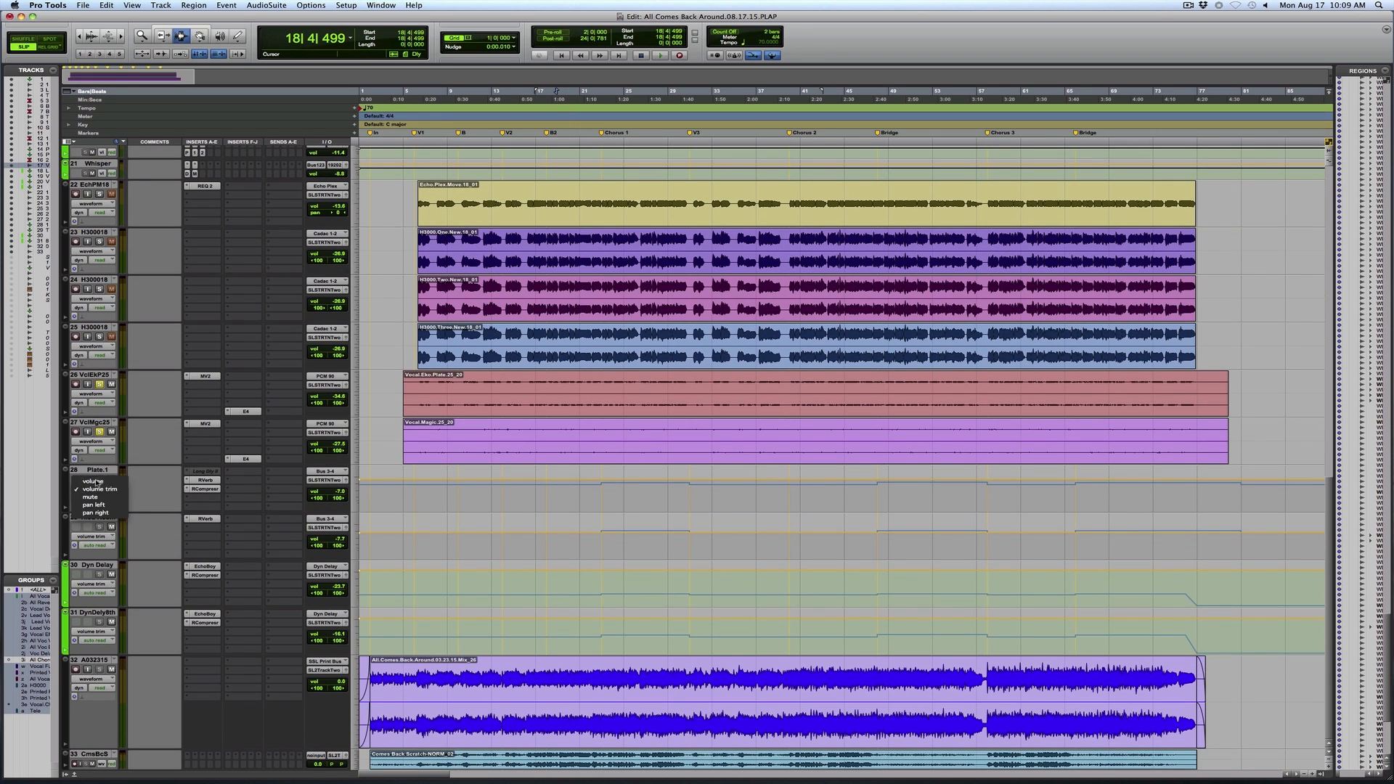
pyautogui.click(94, 482)
# Select the stretches around Chorus 1, the first Bridge to Chorus 3, and the ending to examine the effects' volume automation
pyautogui.click(580, 521)
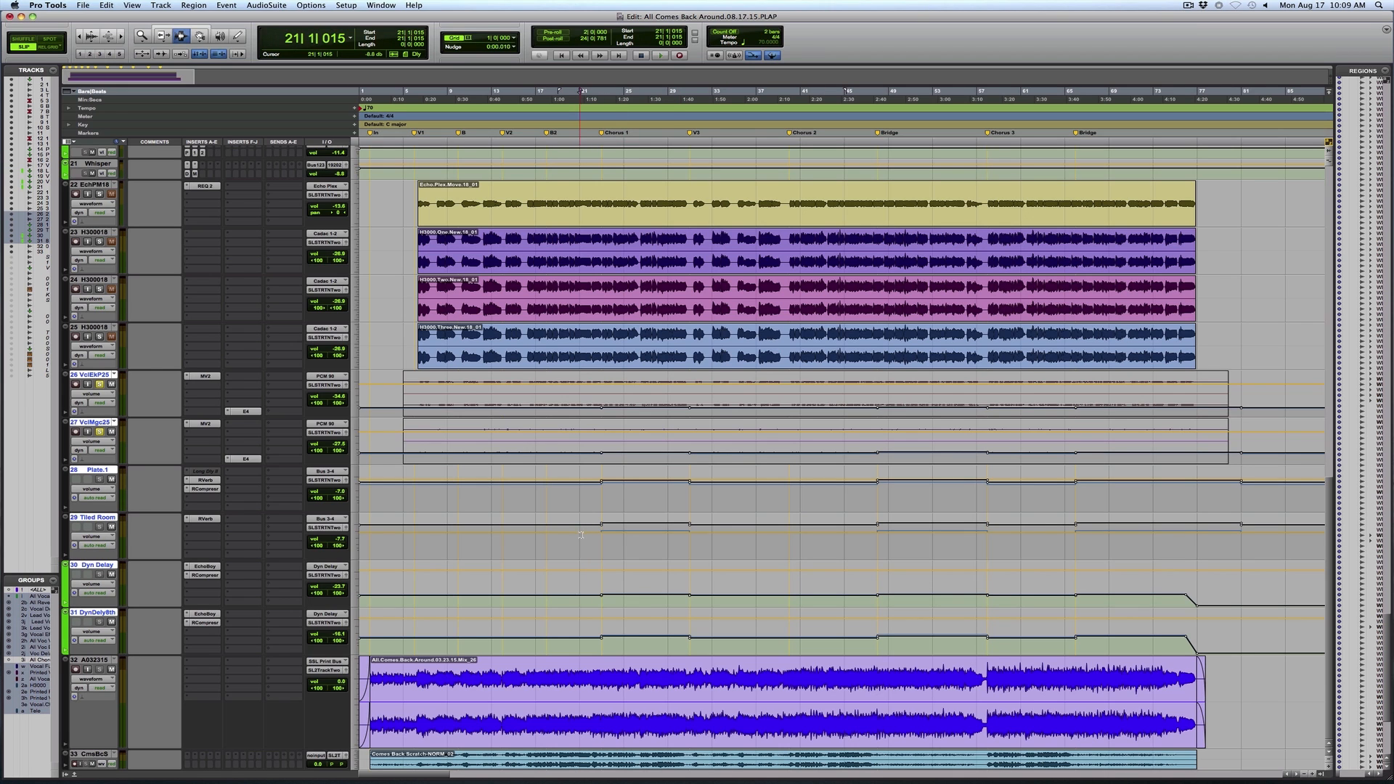
pyautogui.moveTo(582, 536); pyautogui.dragTo(725, 535)
pyautogui.moveTo(843, 531); pyautogui.dragTo(1026, 502)
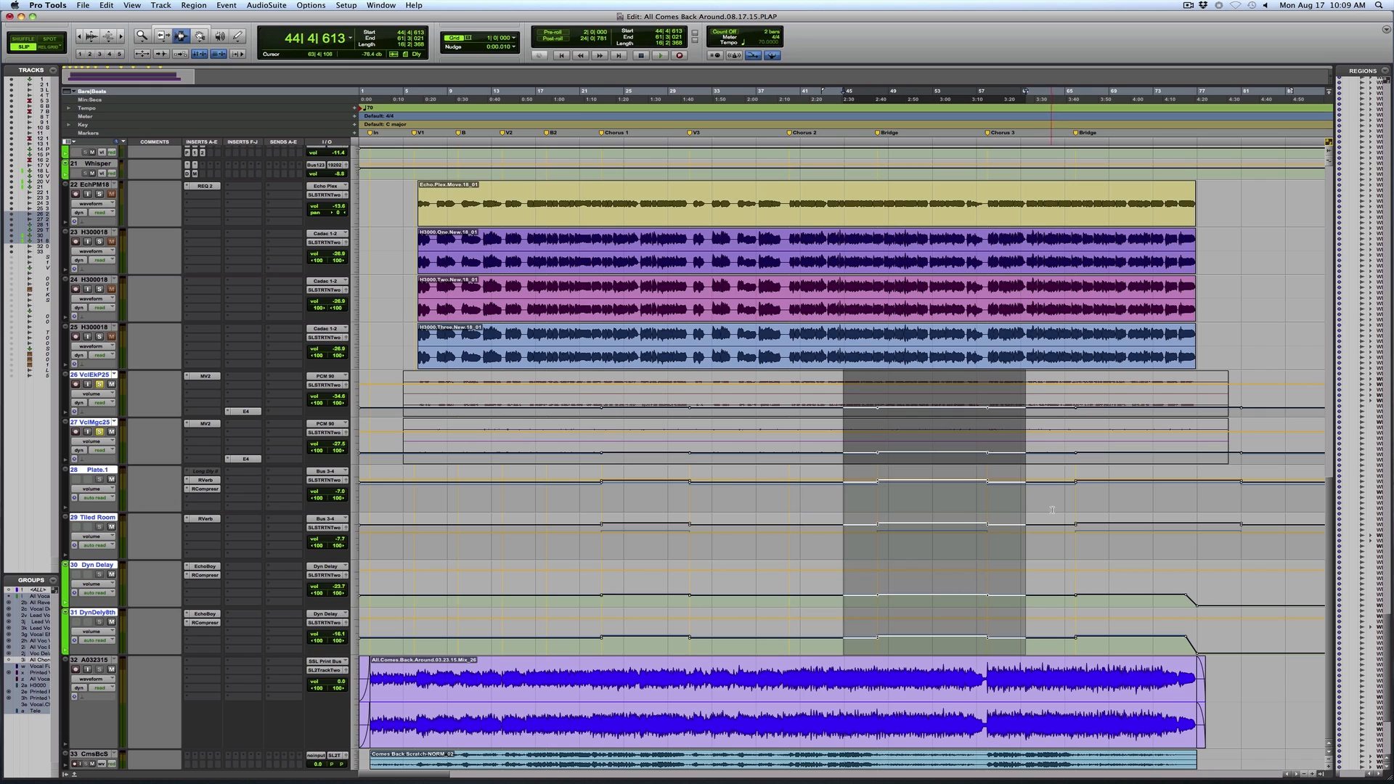
pyautogui.moveTo(1055, 498); pyautogui.dragTo(1261, 517)
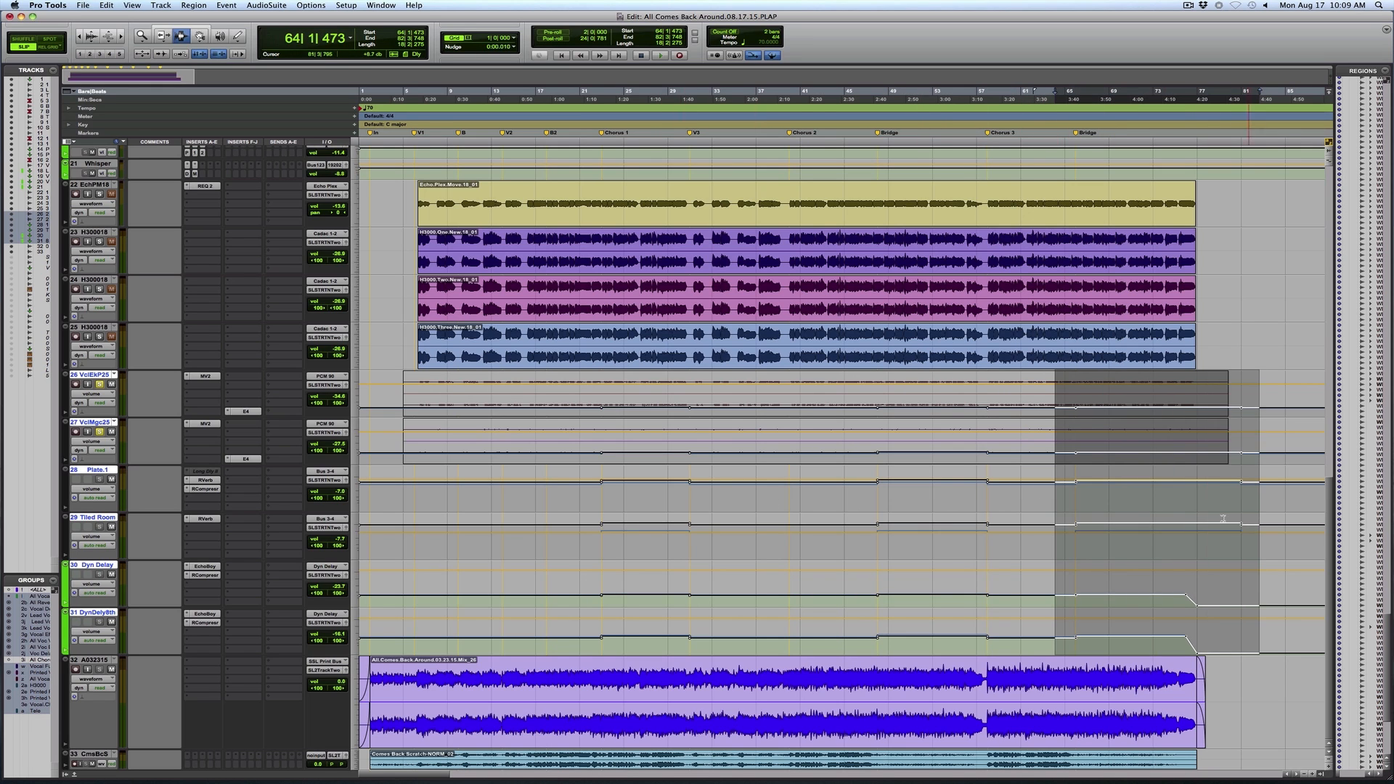
# Play the song's ending from about bar 74 and examine the Dyn Delay tracks' volume fade up close
pyautogui.click(1174, 619)
pyautogui.press('space')
pyautogui.press('F5')
pyautogui.moveTo(1156, 624); pyautogui.dragTo(1272, 629)
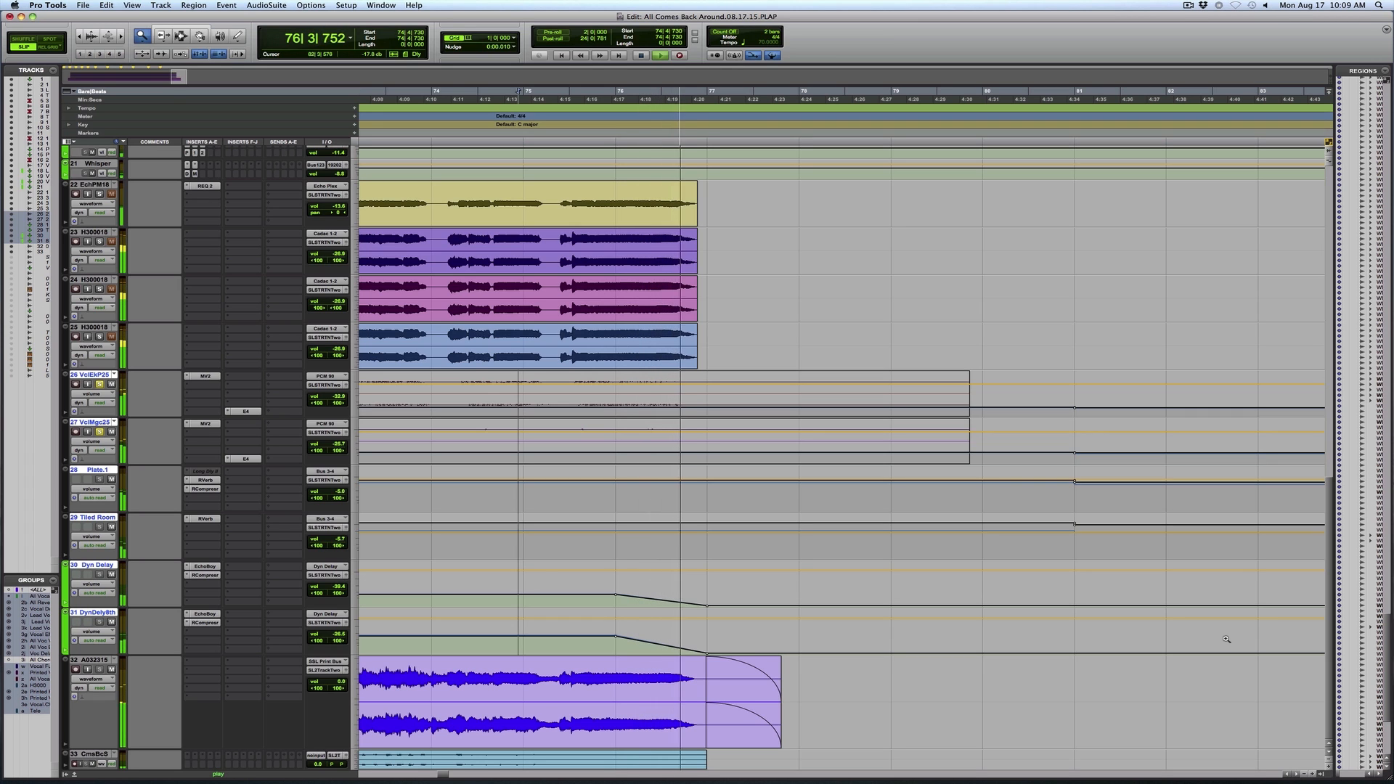
# Stop the ending's playback and clear the solos on the two printed vocal effects tracks, with the whole song in view
pyautogui.press('space')
pyautogui.press('F7')
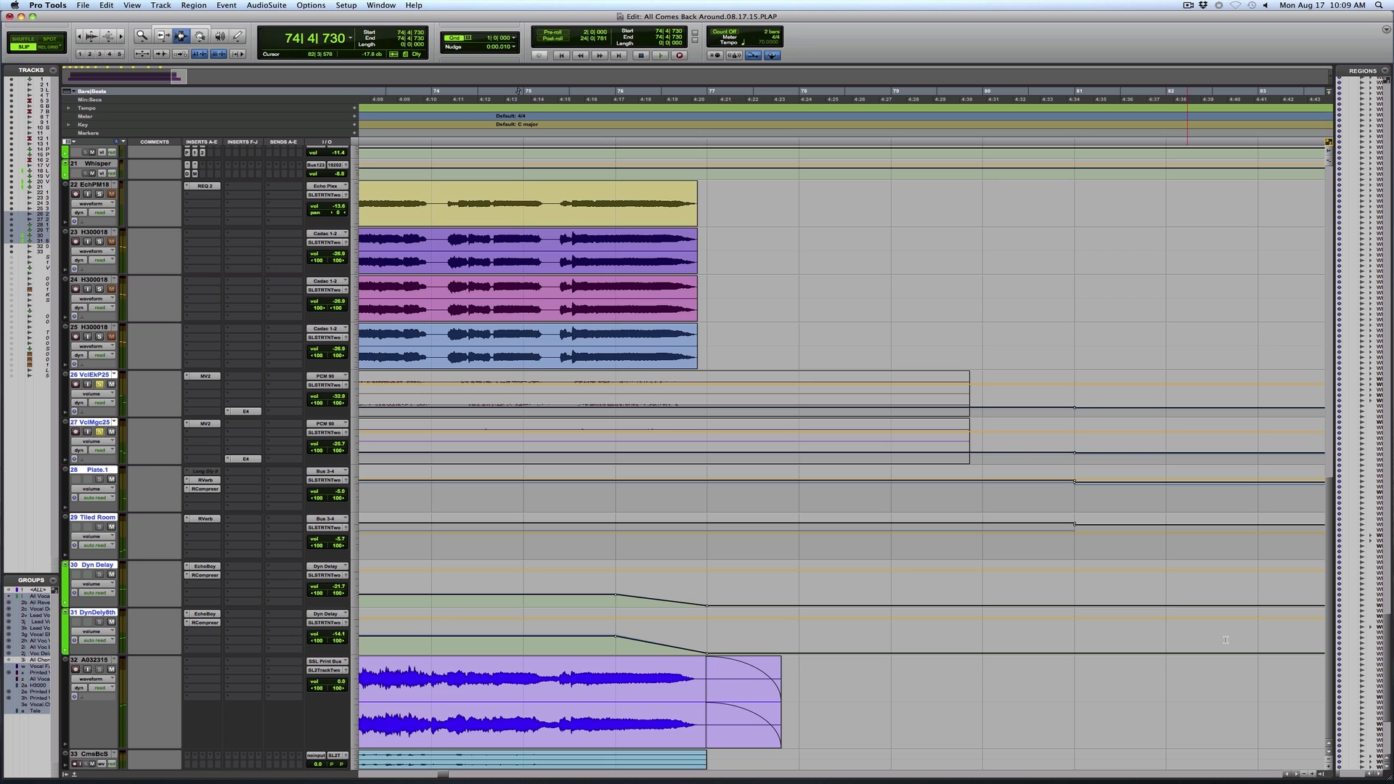
pyautogui.press('r')
pyautogui.press('r')
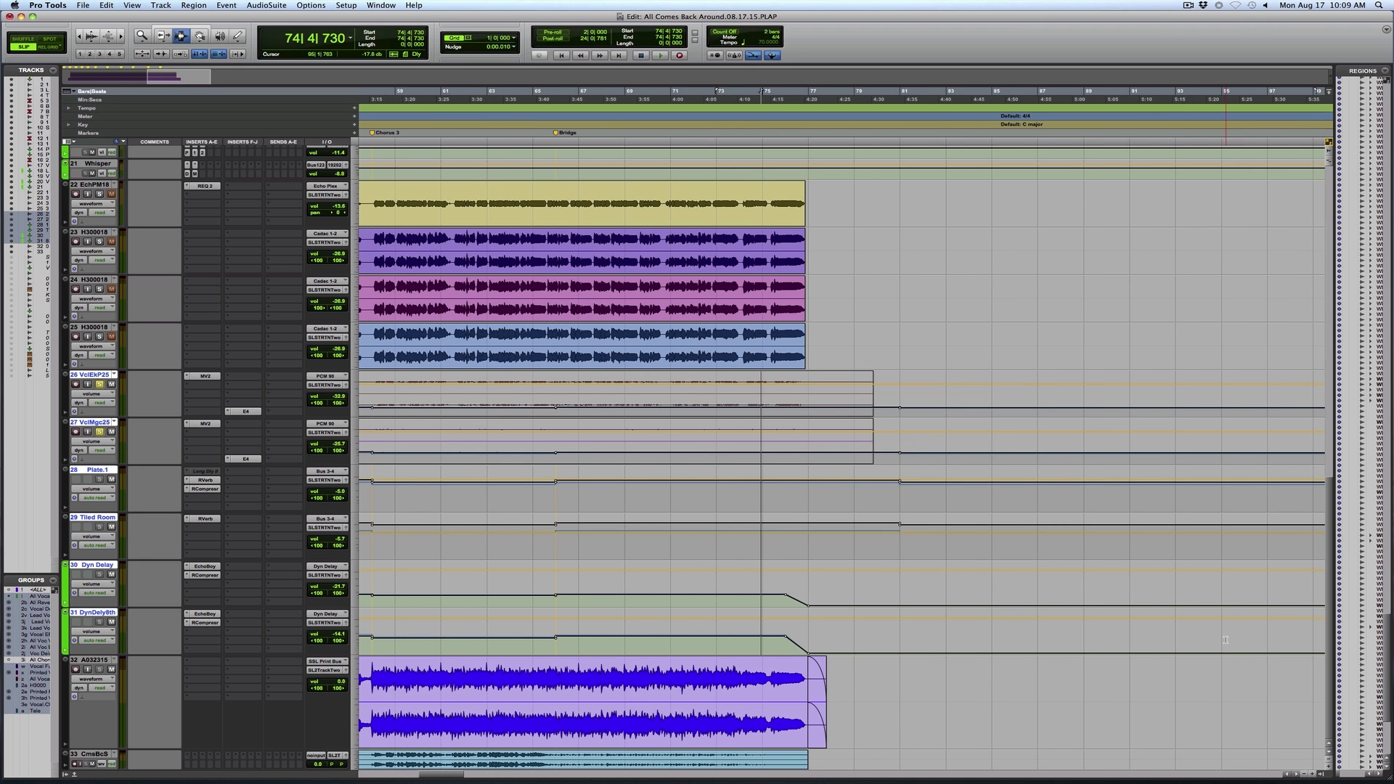
pyautogui.press('r')
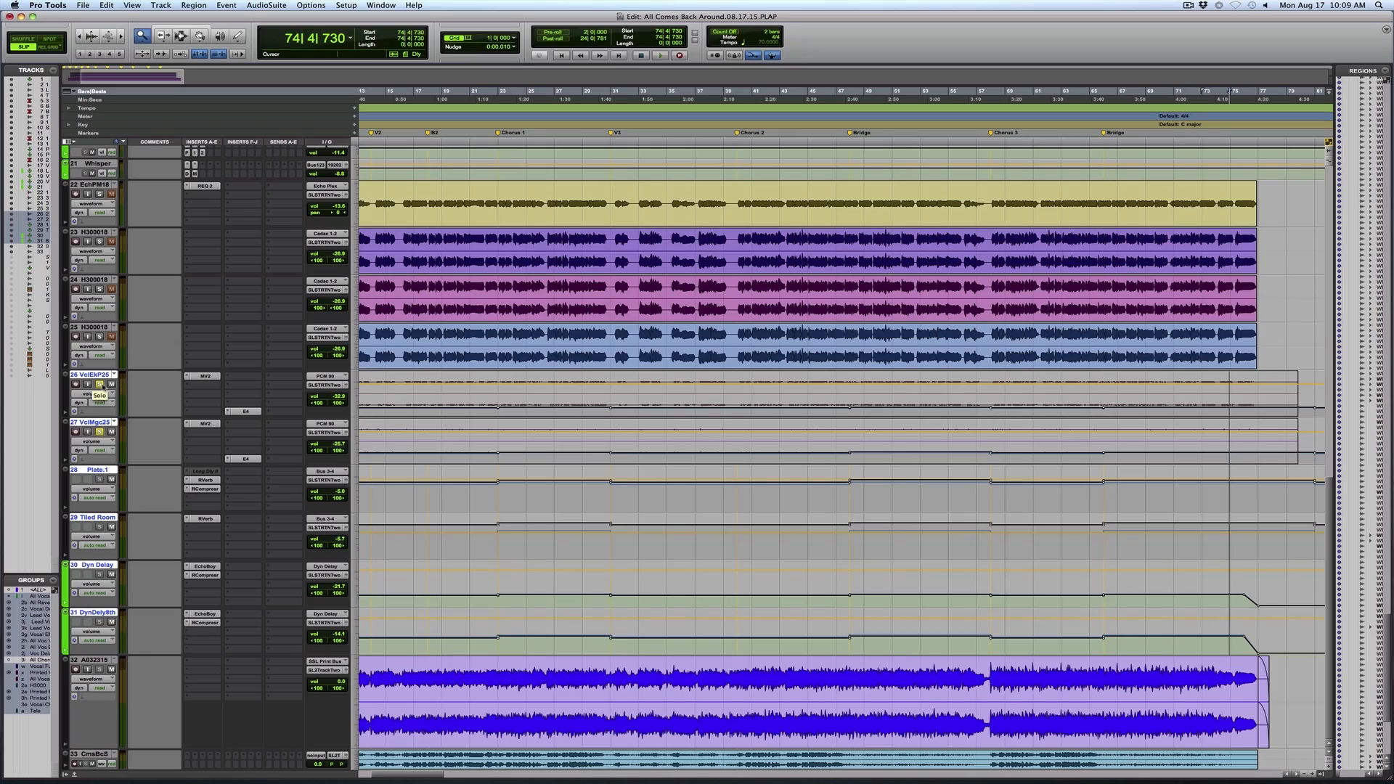
pyautogui.keyDown('alt'); pyautogui.click(483, 340); pyautogui.keyUp('alt')
pyautogui.keyDown('alt'); pyautogui.click(483, 341); pyautogui.keyUp('alt')
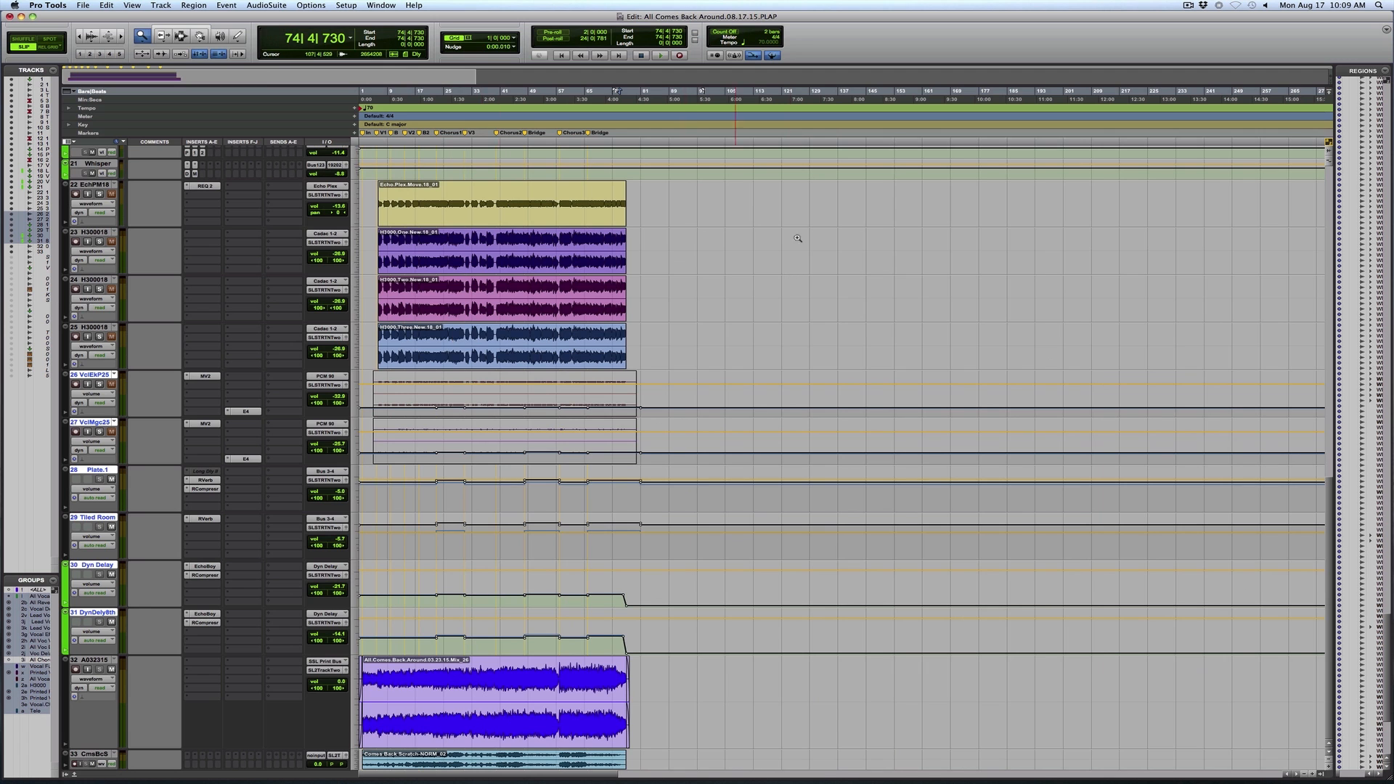
pyautogui.moveTo(453, 224); pyautogui.dragTo(317, 184)
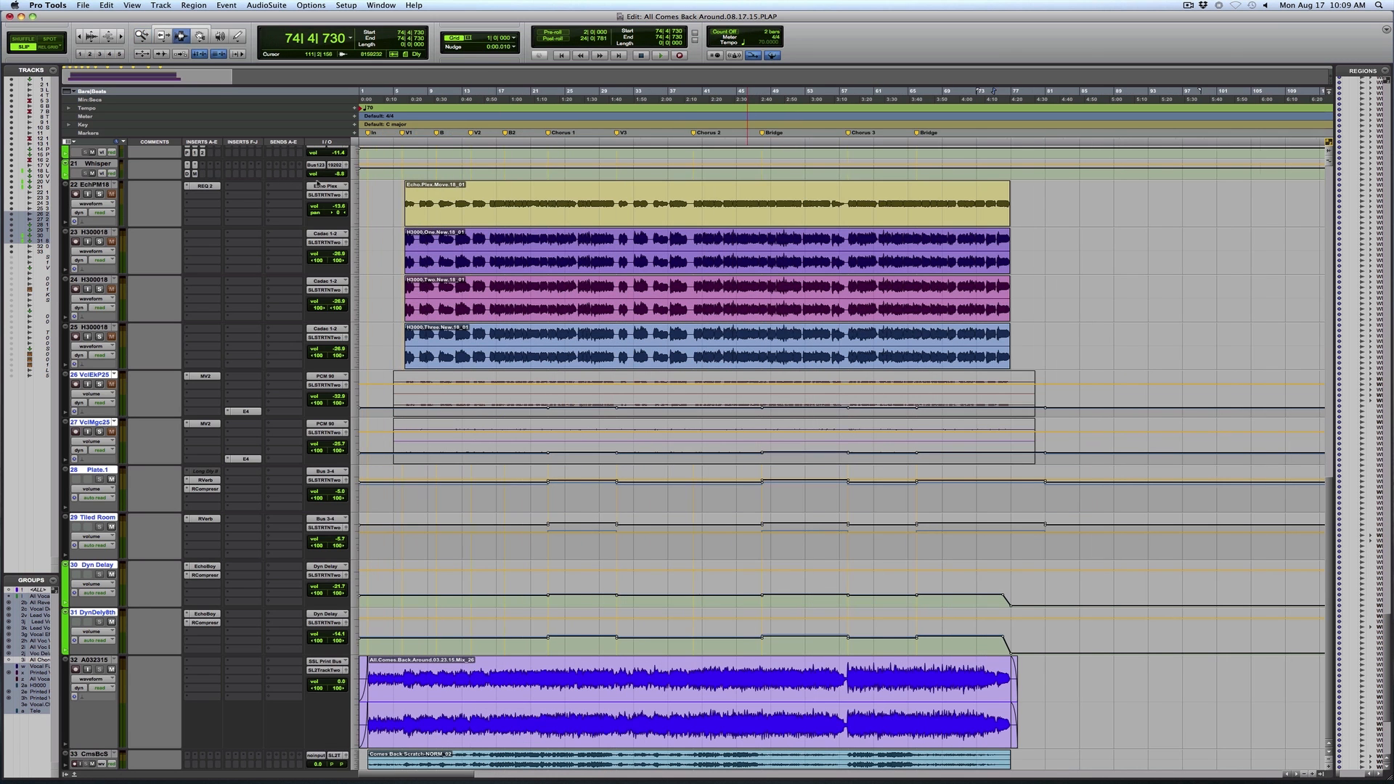
# Clear the vocal comp's solo and return to the instrument tracks above the vocals
pyautogui.click(393, 209)
pyautogui.scroll(8, 338, 238)
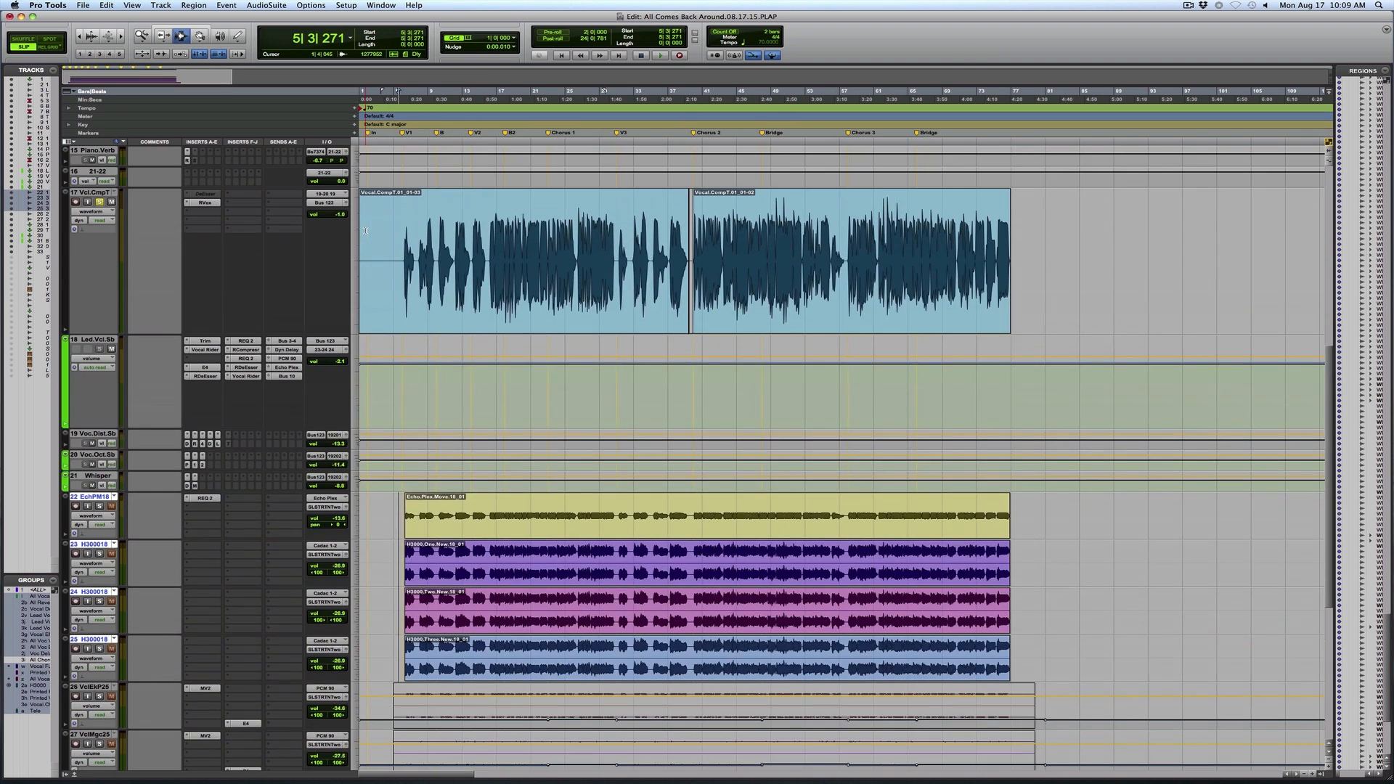
pyautogui.scroll(4, 337, 238)
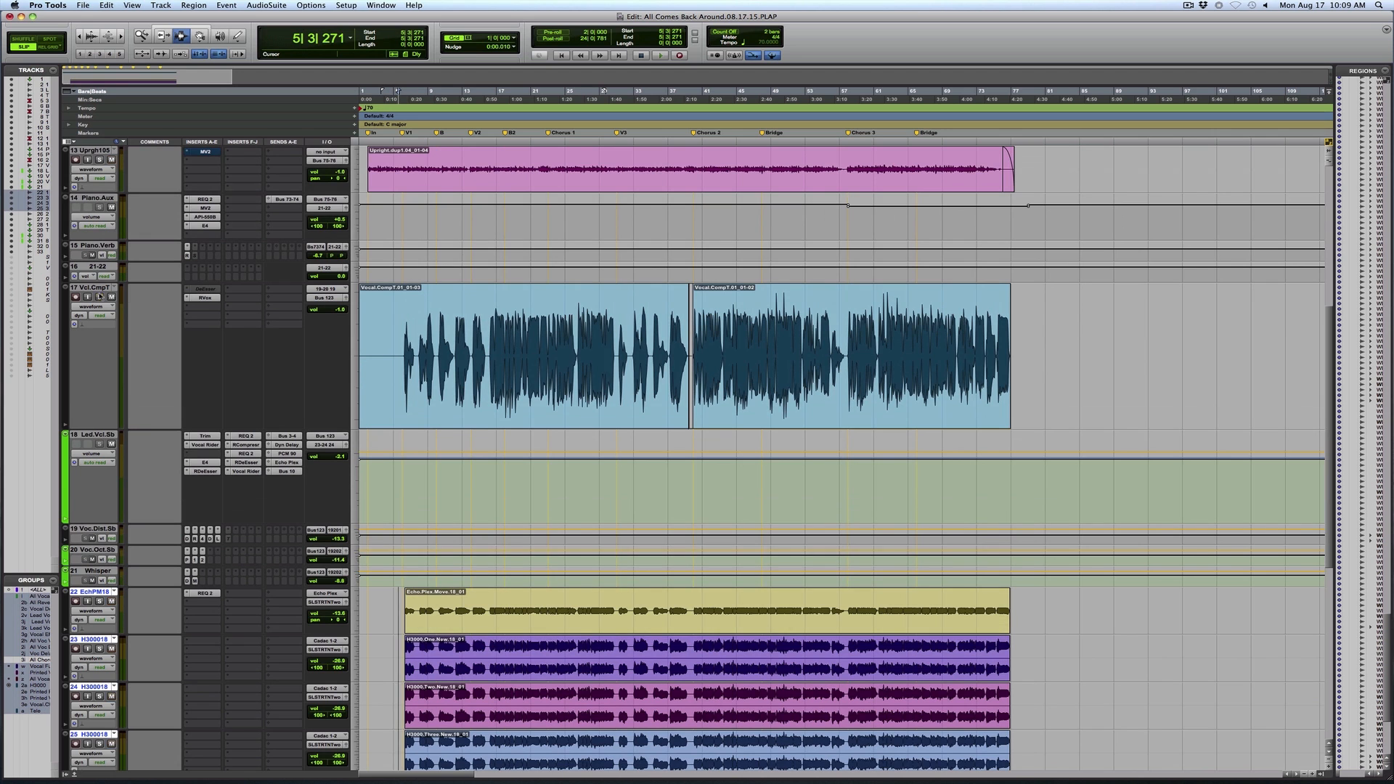
pyautogui.scroll(10, 402, 285)
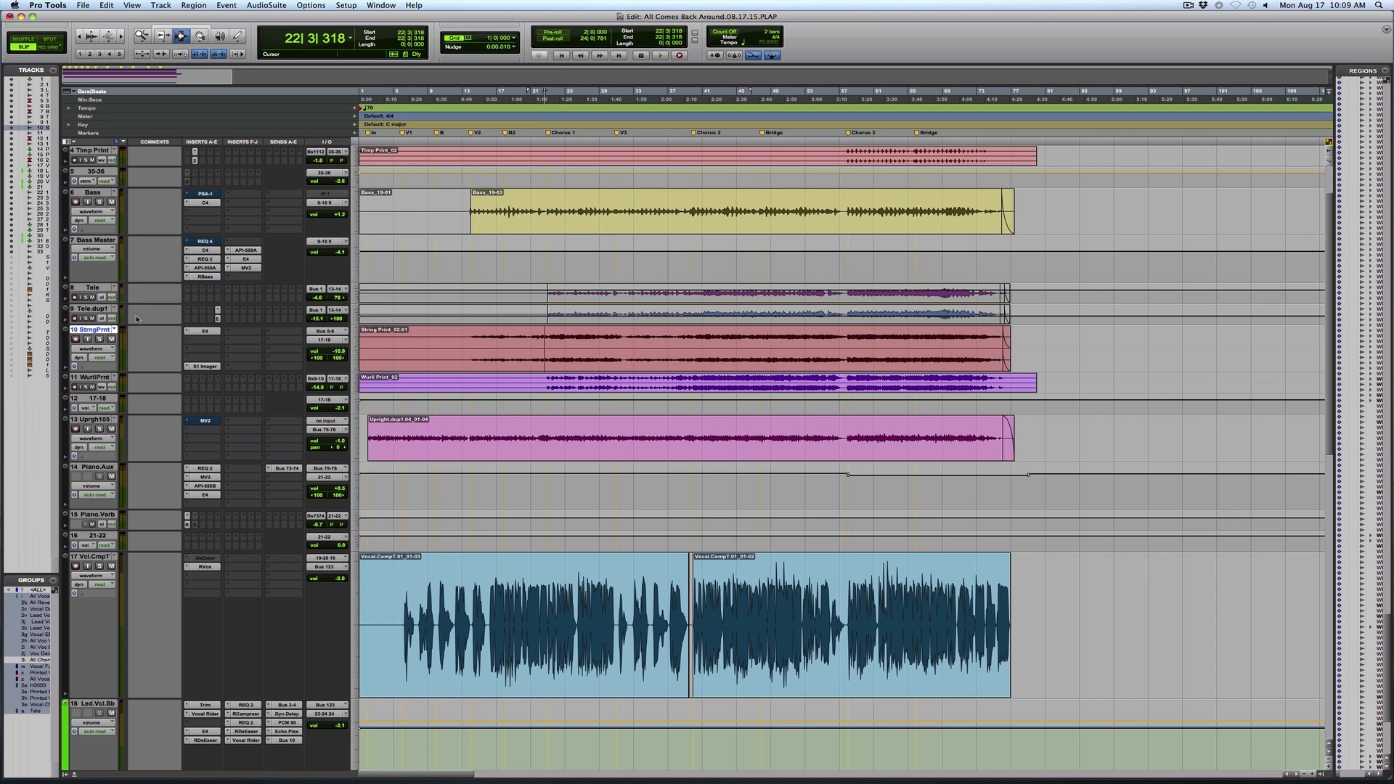
# Solo both Tele tracks, set them to medium height, and play from bar 22 into Chorus 1
pyautogui.click(86, 318)
pyautogui.press('F5')
pyautogui.click(355, 291)
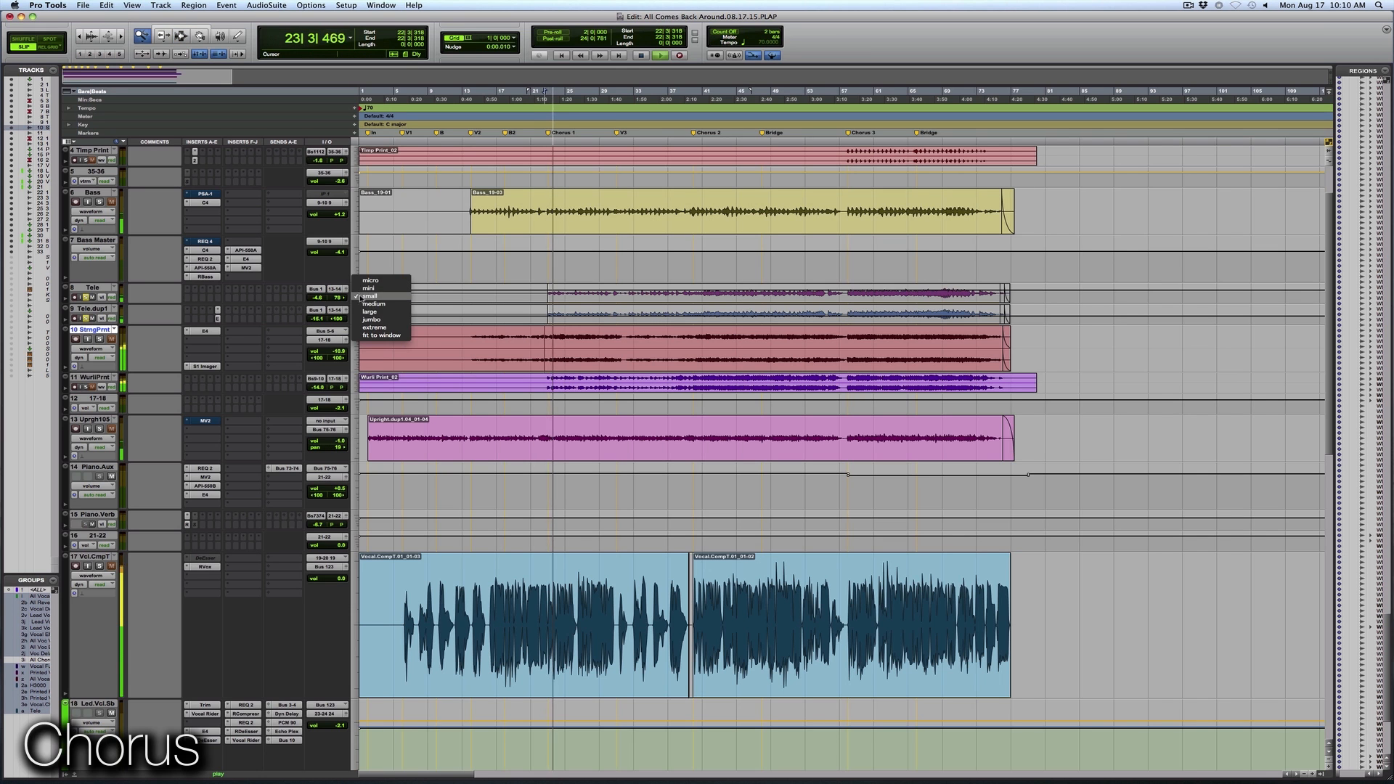
pyautogui.click(381, 303)
pyautogui.moveTo(540, 298); pyautogui.dragTo(686, 302)
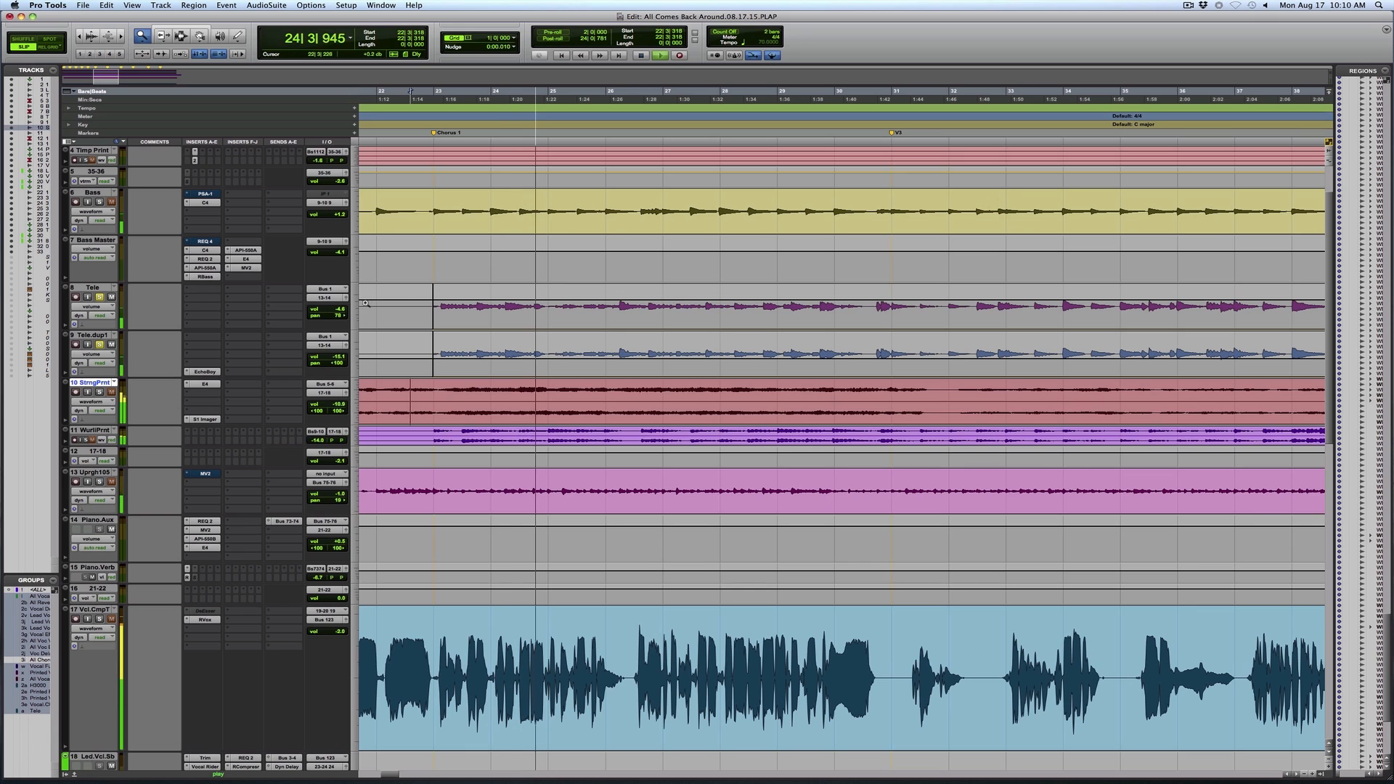
pyautogui.press('F7')
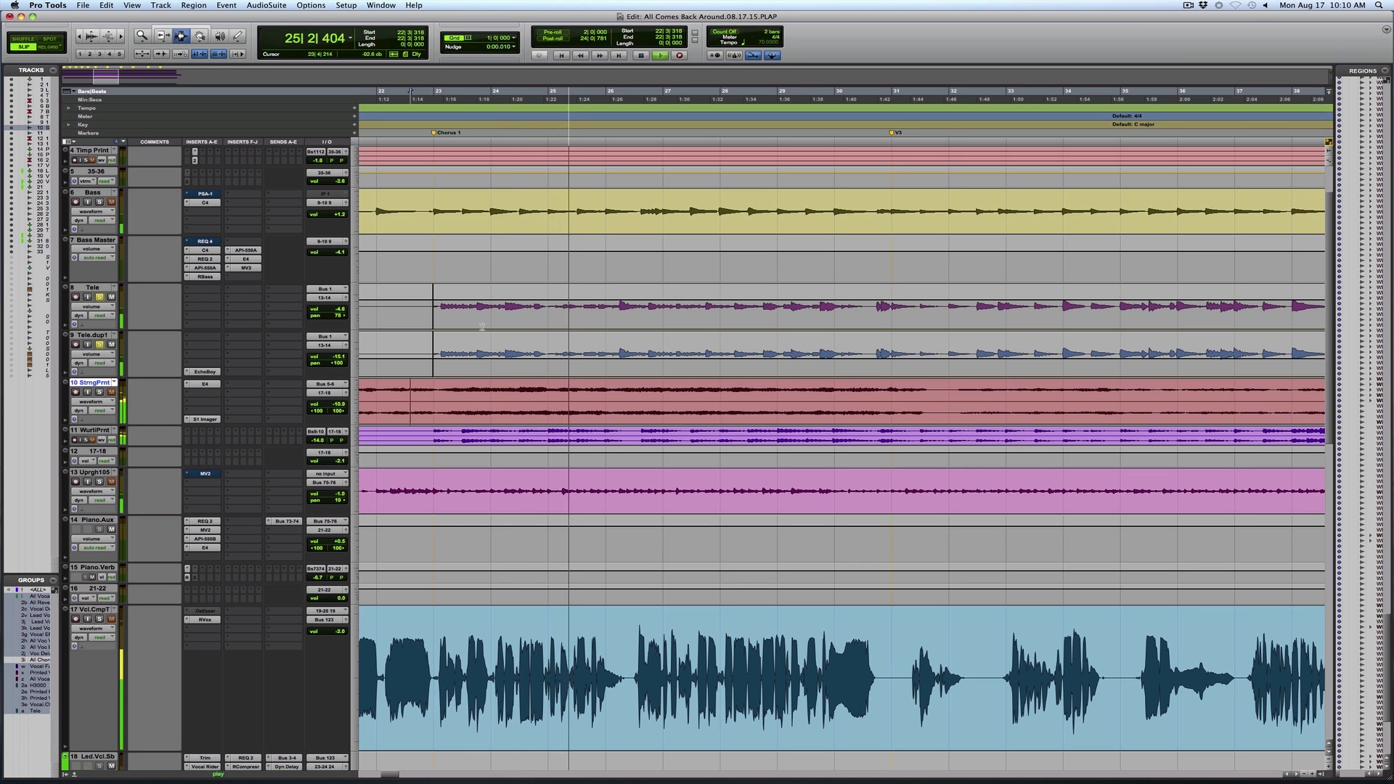
pyautogui.press('space')
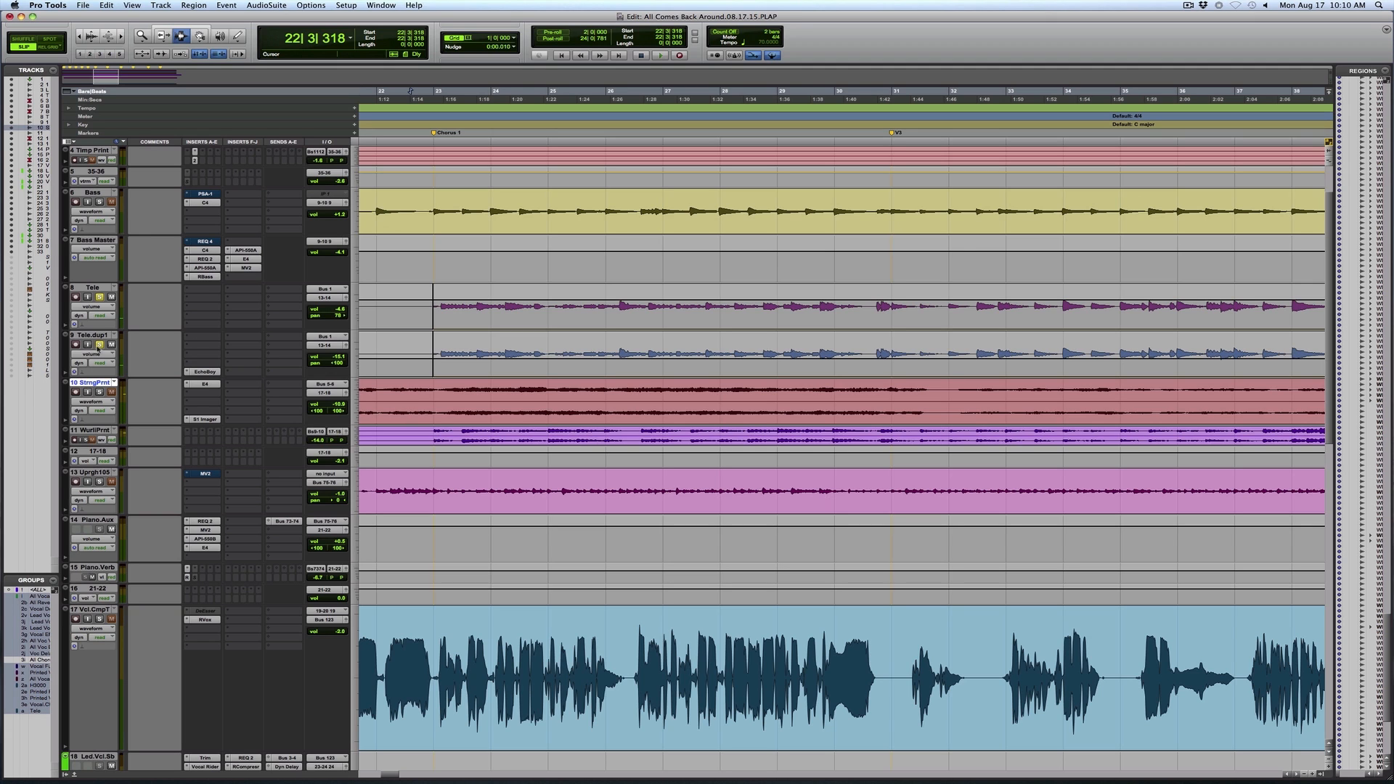
# Play the Tele tracks from bar 26 and examine the EchoBoy settings on Tele.dup1
pyautogui.click(612, 295)
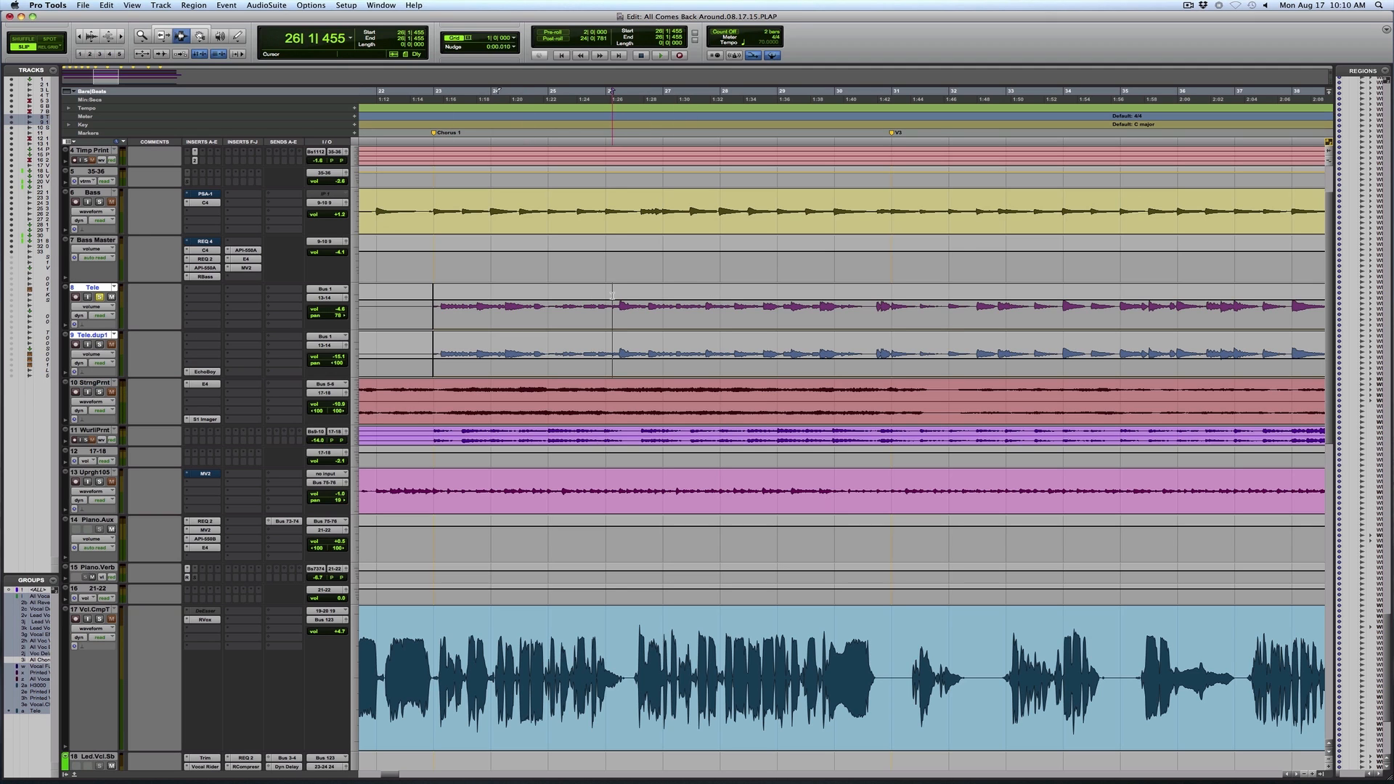
pyautogui.press('space')
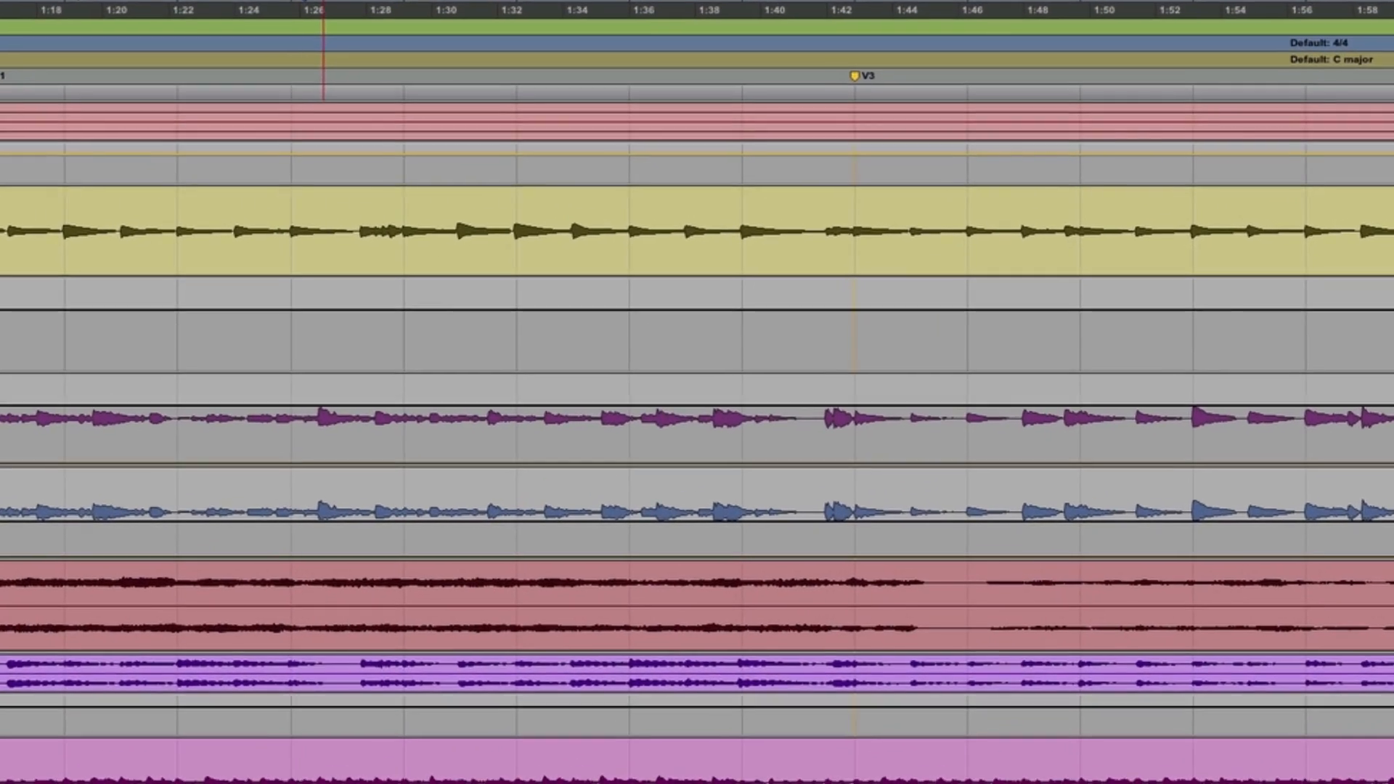
pyautogui.click(205, 371)
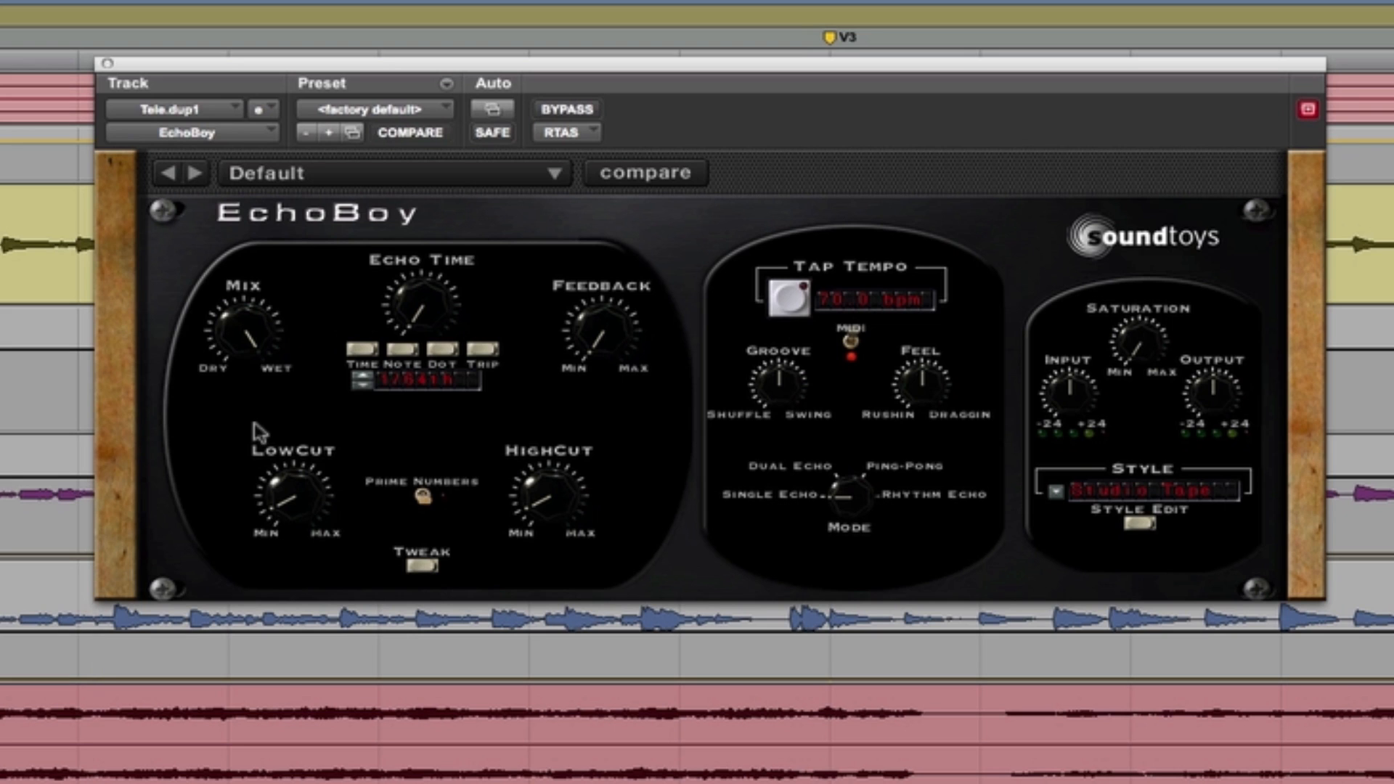
pyautogui.press('space')
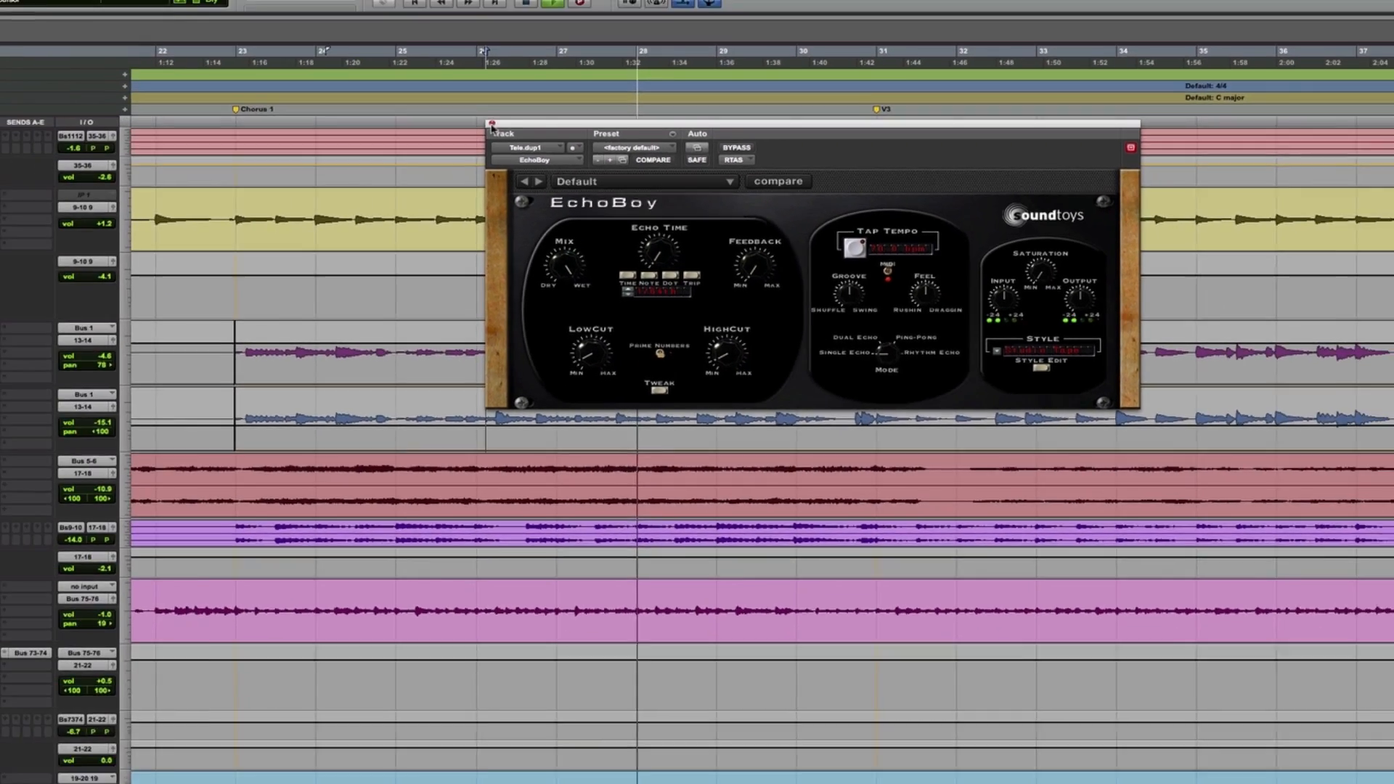
pyautogui.click(367, 104)
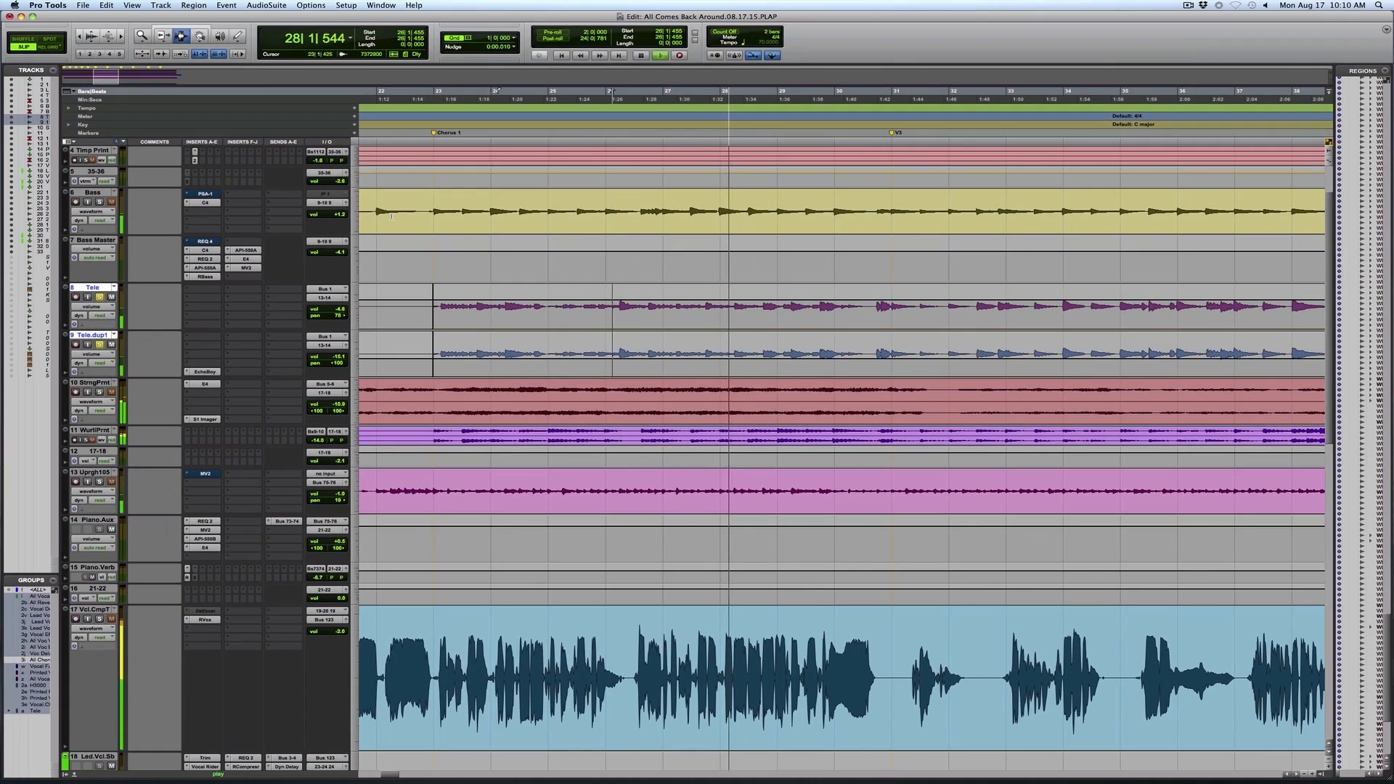
# Audition the printed Wurlitzer track from bar 22 into Chorus 1 and examine its waveform up close
pyautogui.press('r')
pyautogui.press('r')
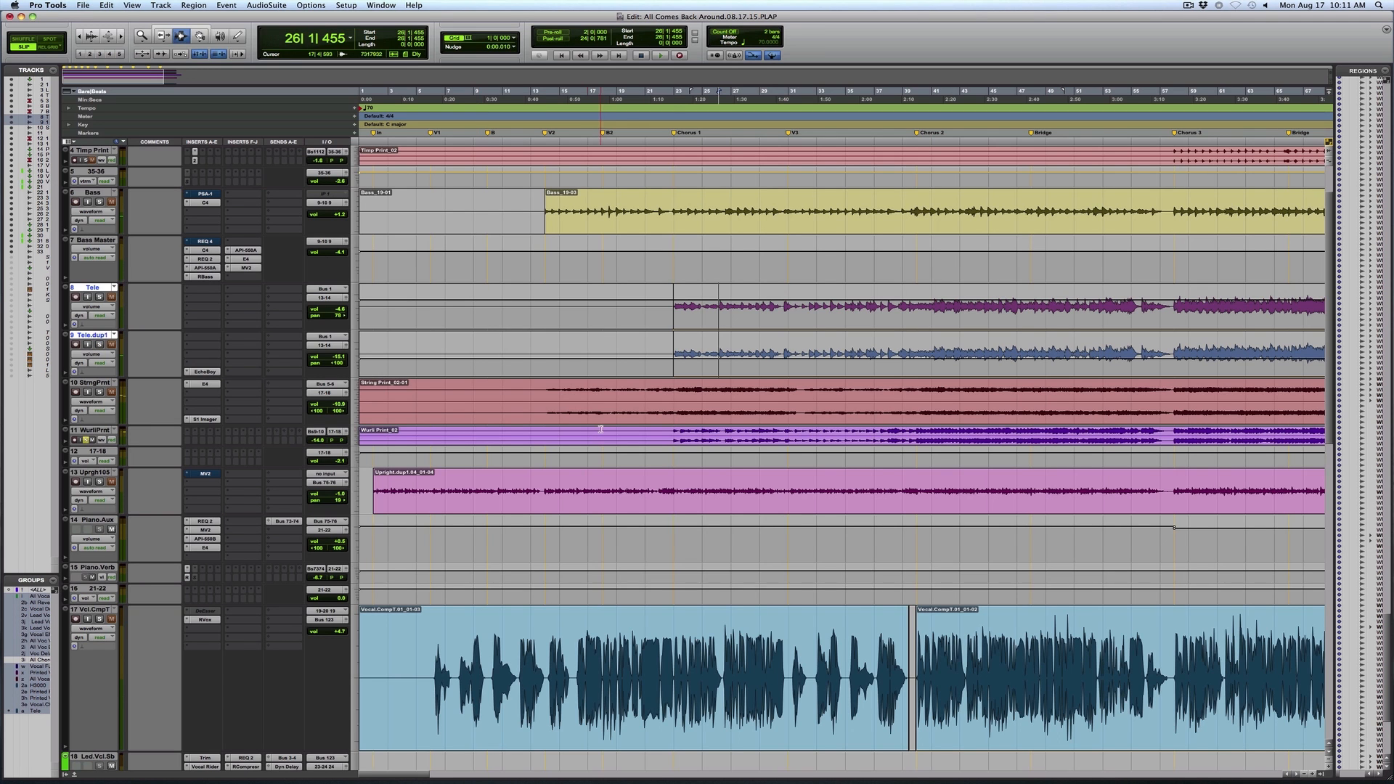
pyautogui.click(671, 441)
pyautogui.press('space')
pyautogui.press('F5')
pyautogui.moveTo(661, 436); pyautogui.dragTo(802, 523)
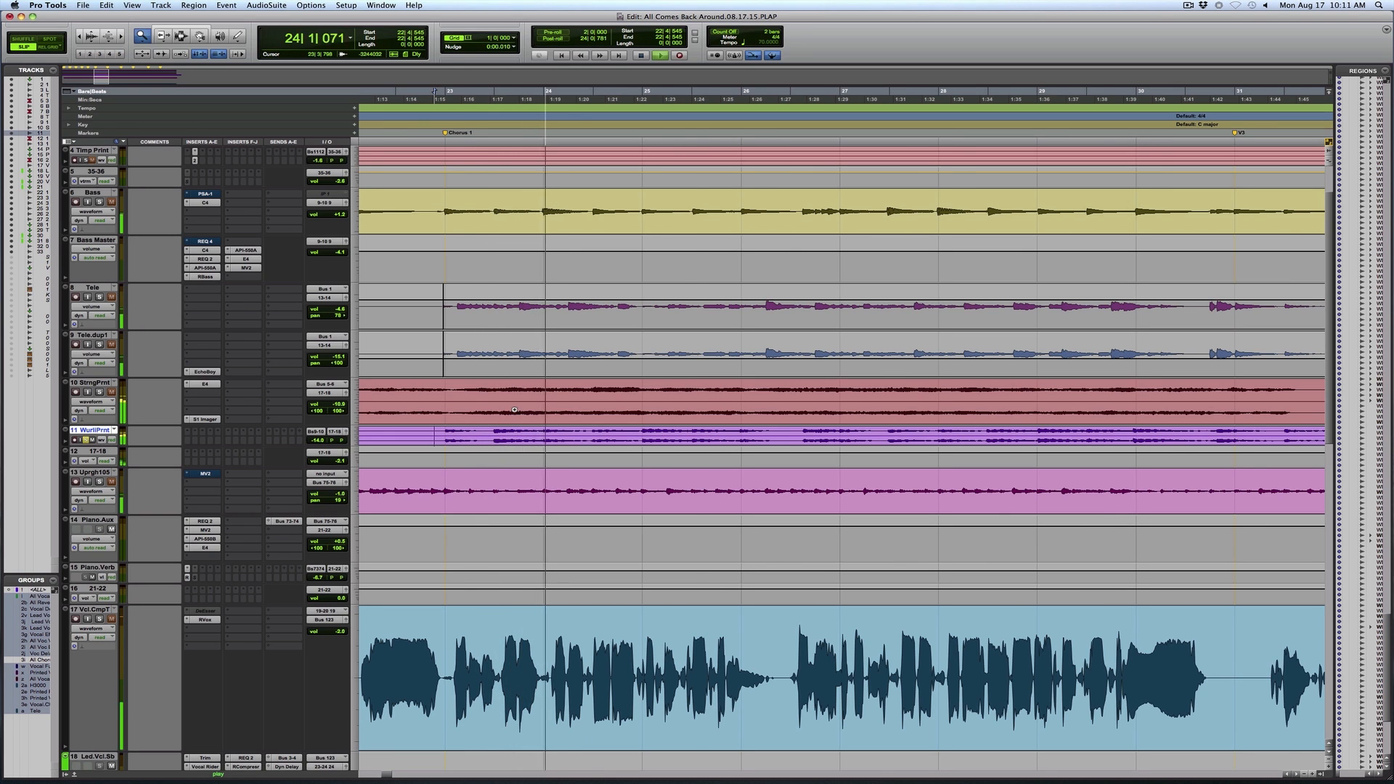
pyautogui.press('r')
pyautogui.moveTo(623, 362); pyautogui.dragTo(919, 445)
pyautogui.press('F7')
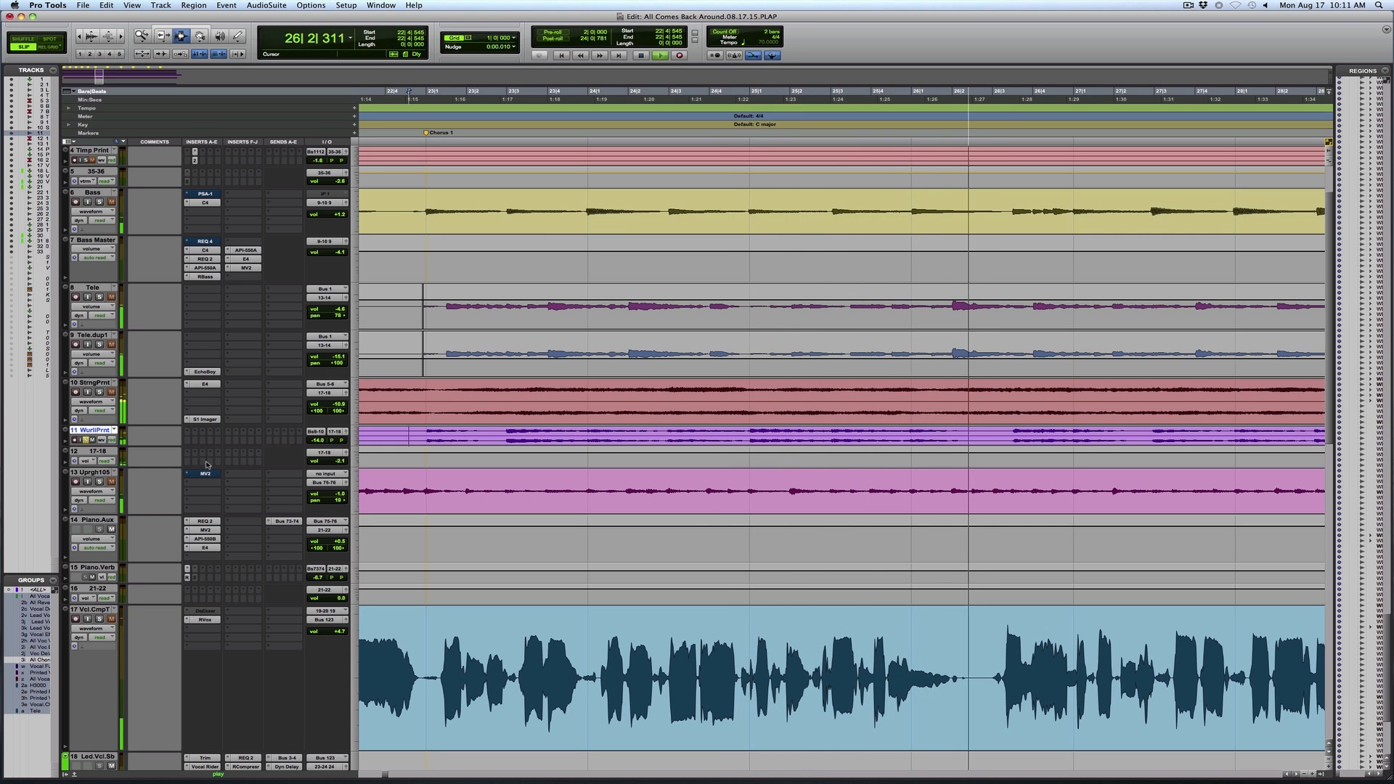
# Solo the upright piano track alongside the Wurlitzer print and listen through the end of Chorus 1
pyautogui.click(99, 481)
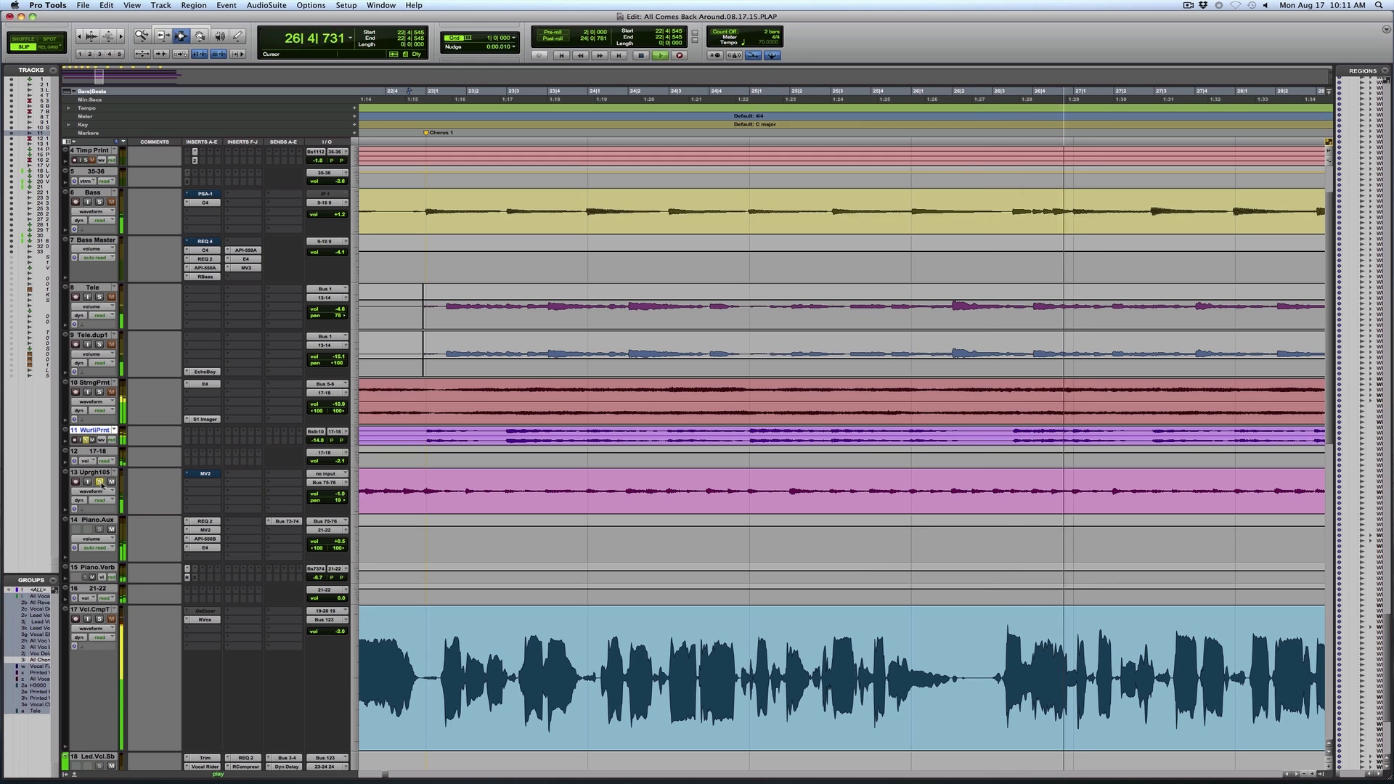
pyautogui.press('r')
pyautogui.press('r')
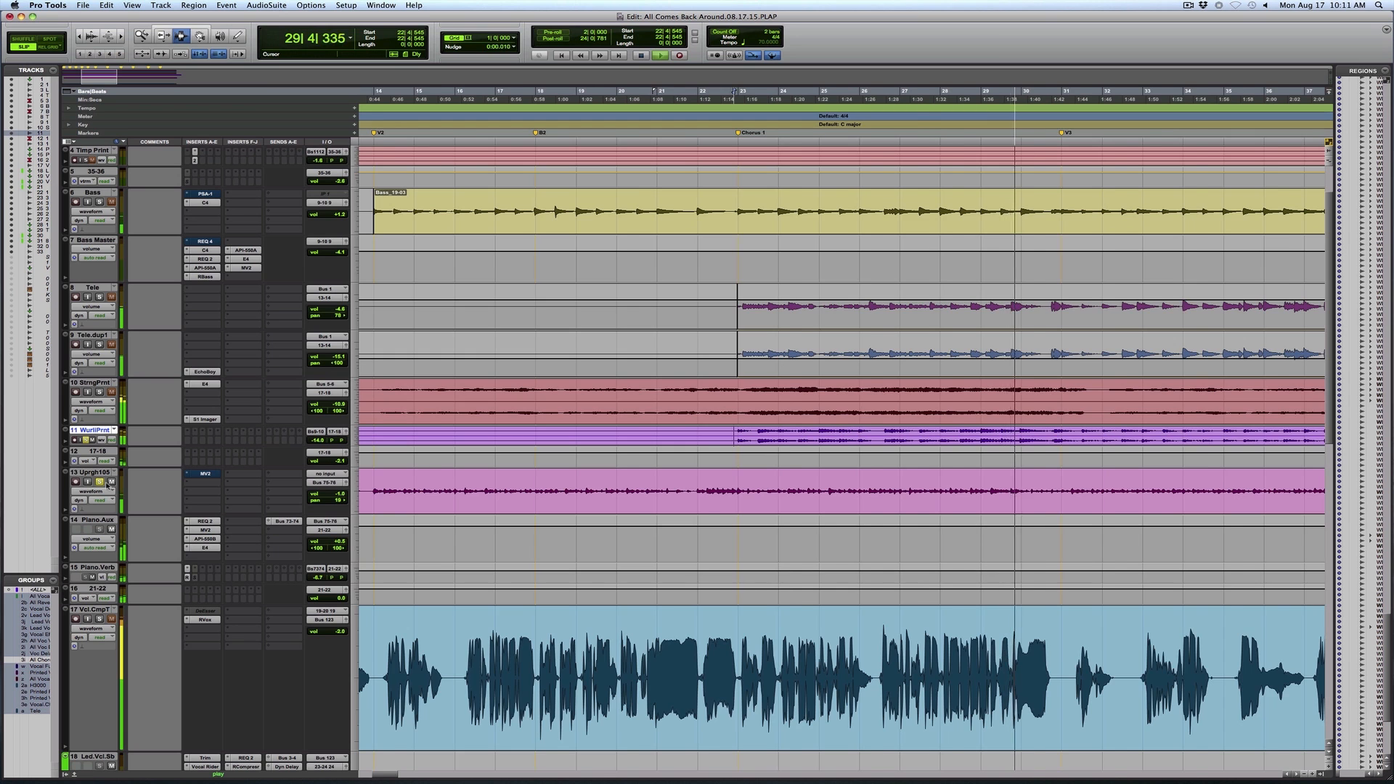
pyautogui.press('r')
pyautogui.press('F5')
pyautogui.moveTo(788, 489); pyautogui.dragTo(1329, 494)
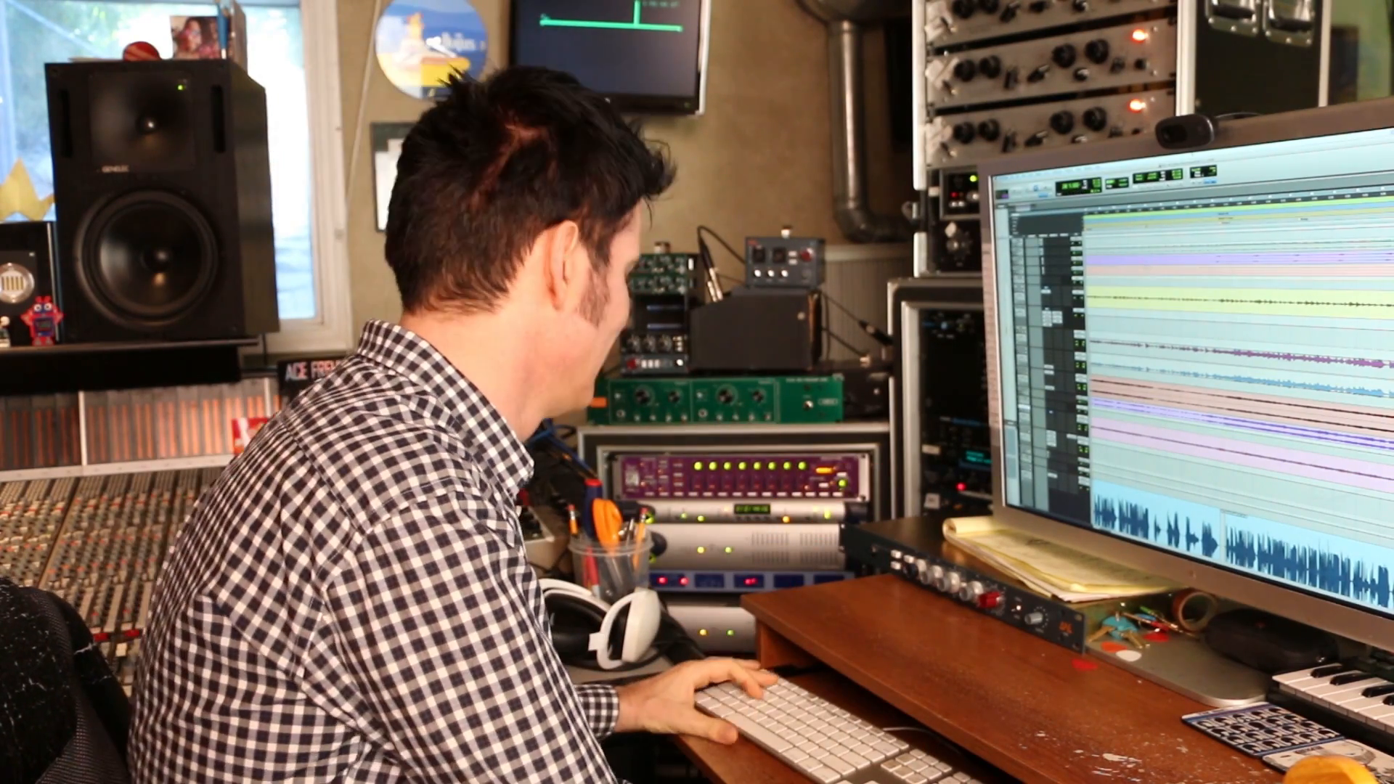
# Examine the EQ 3 7-Band on Loop One.1 and compare the loop with the EQ bypassed and active
pyautogui.press('r')
pyautogui.press('r')
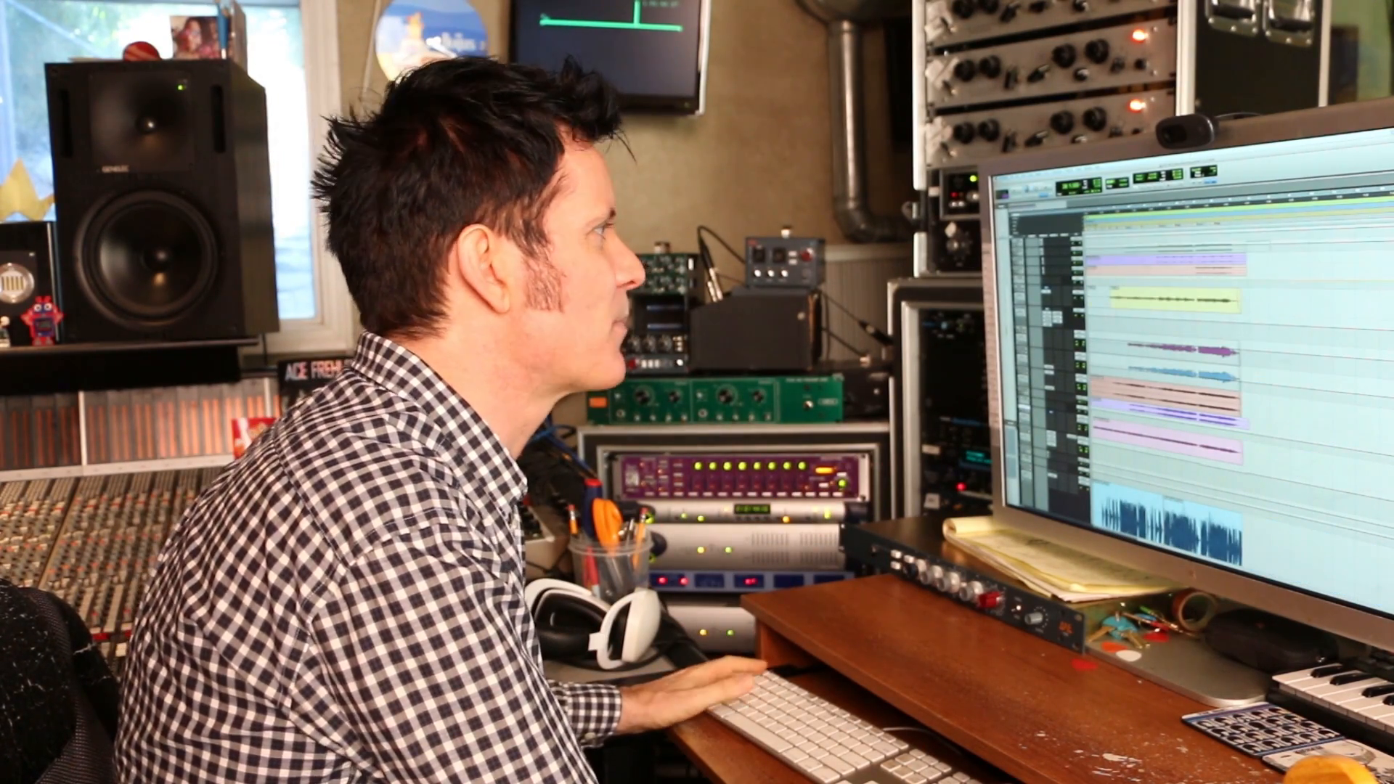
pyautogui.press('t')
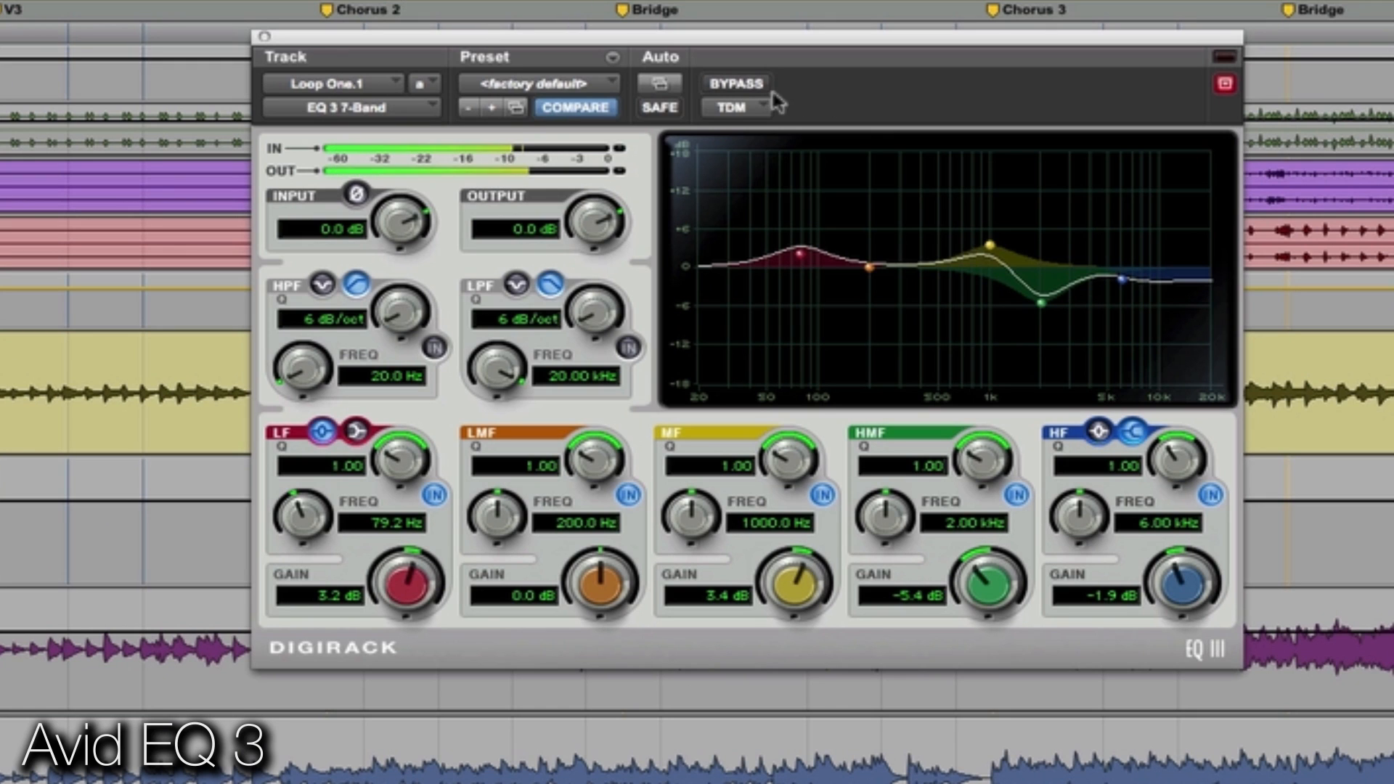
pyautogui.click(756, 88)
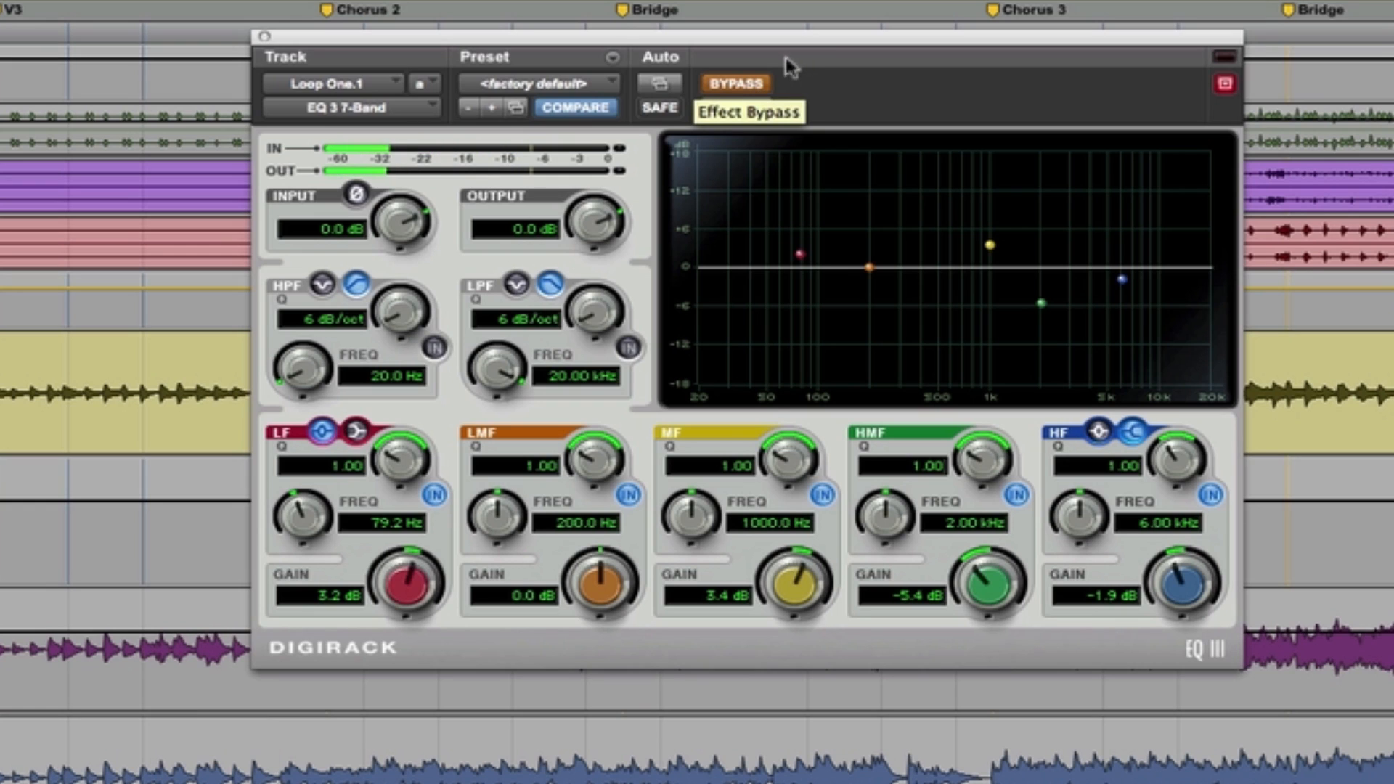
pyautogui.click(738, 91)
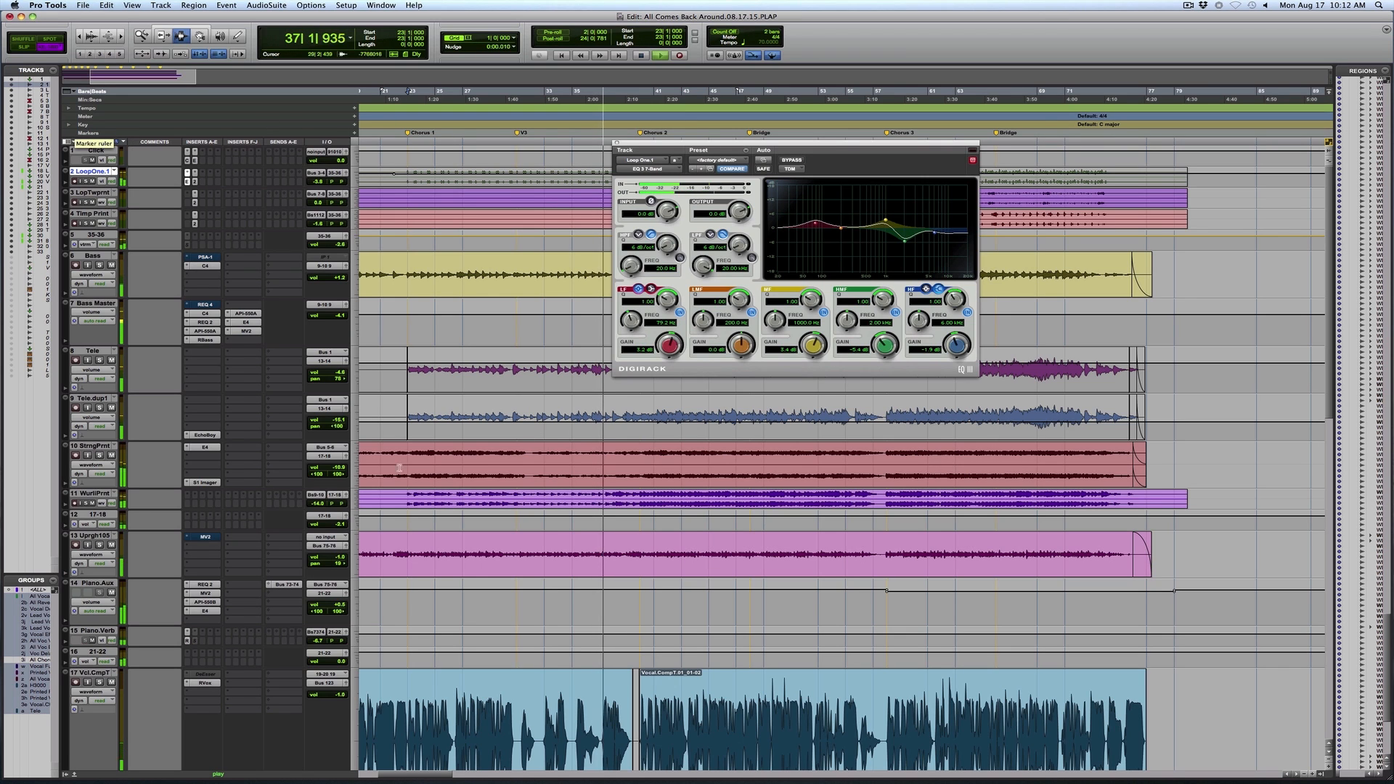
# Close the EQ 3 plug-in and audition the two loop tracks in solo during Chorus 2
pyautogui.click(100, 456)
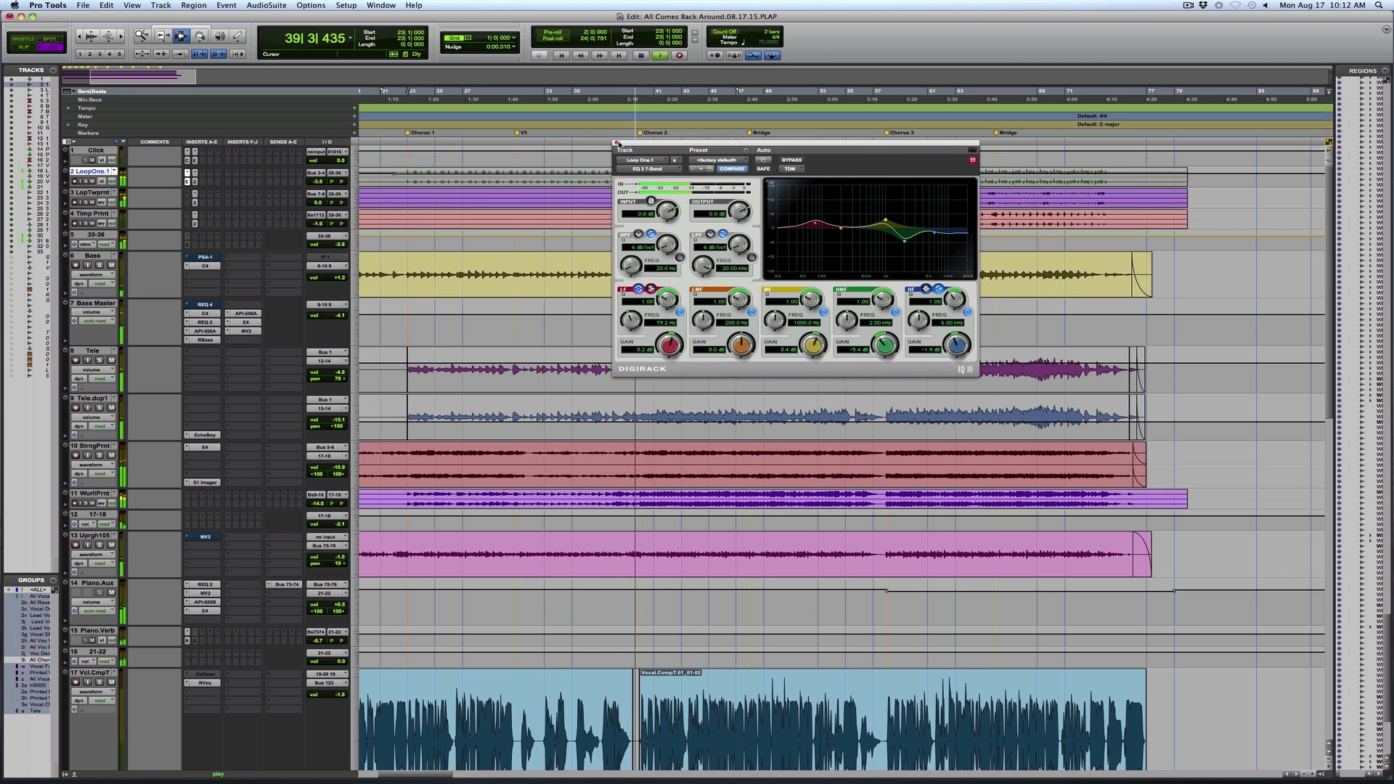
pyautogui.click(617, 143)
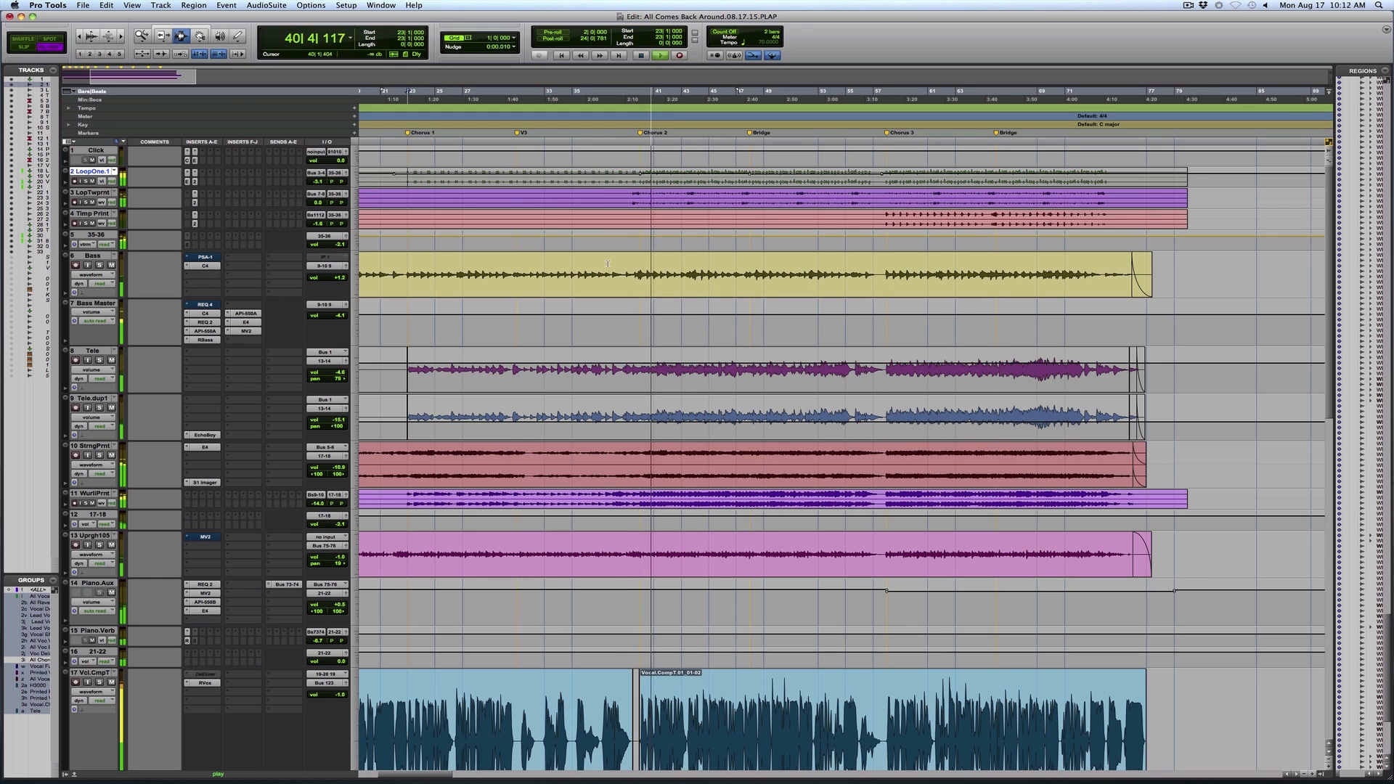
pyautogui.click(86, 203)
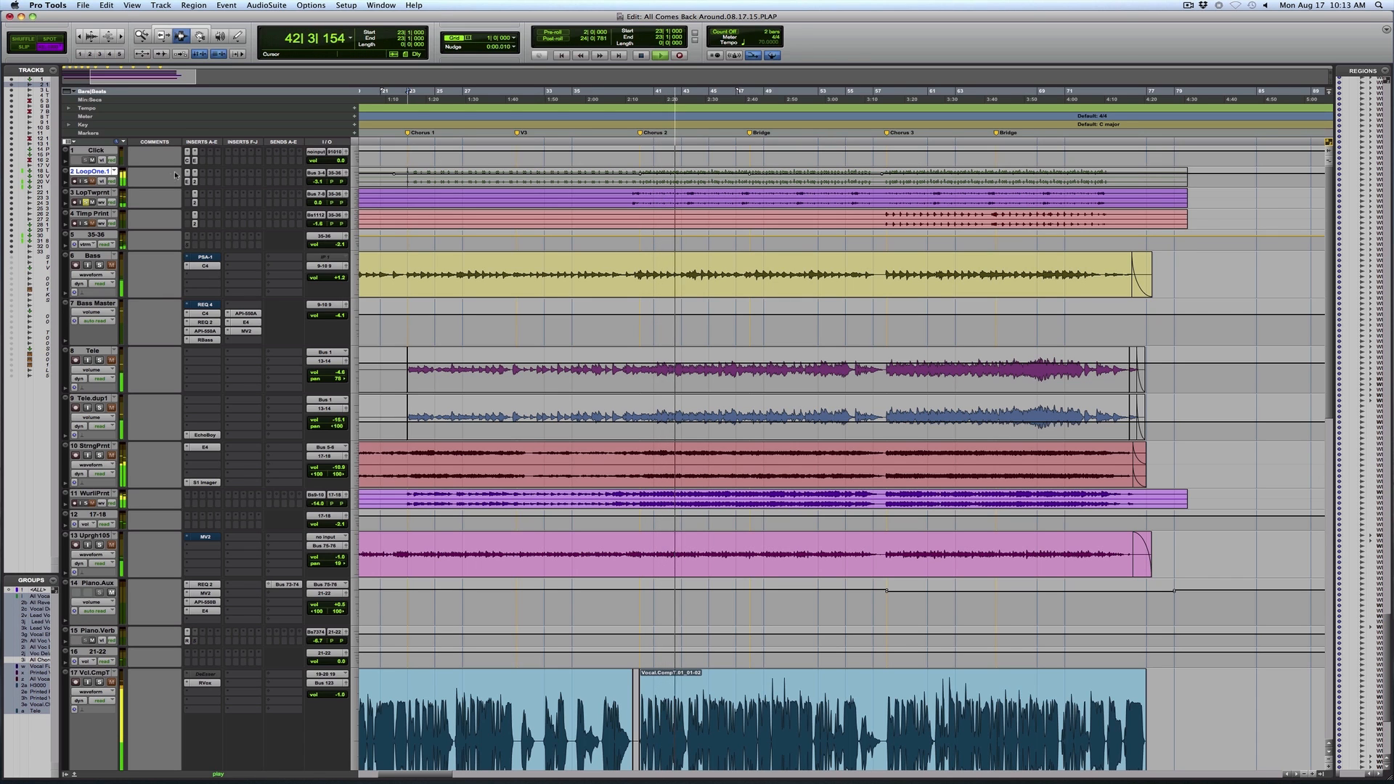
pyautogui.click(85, 181)
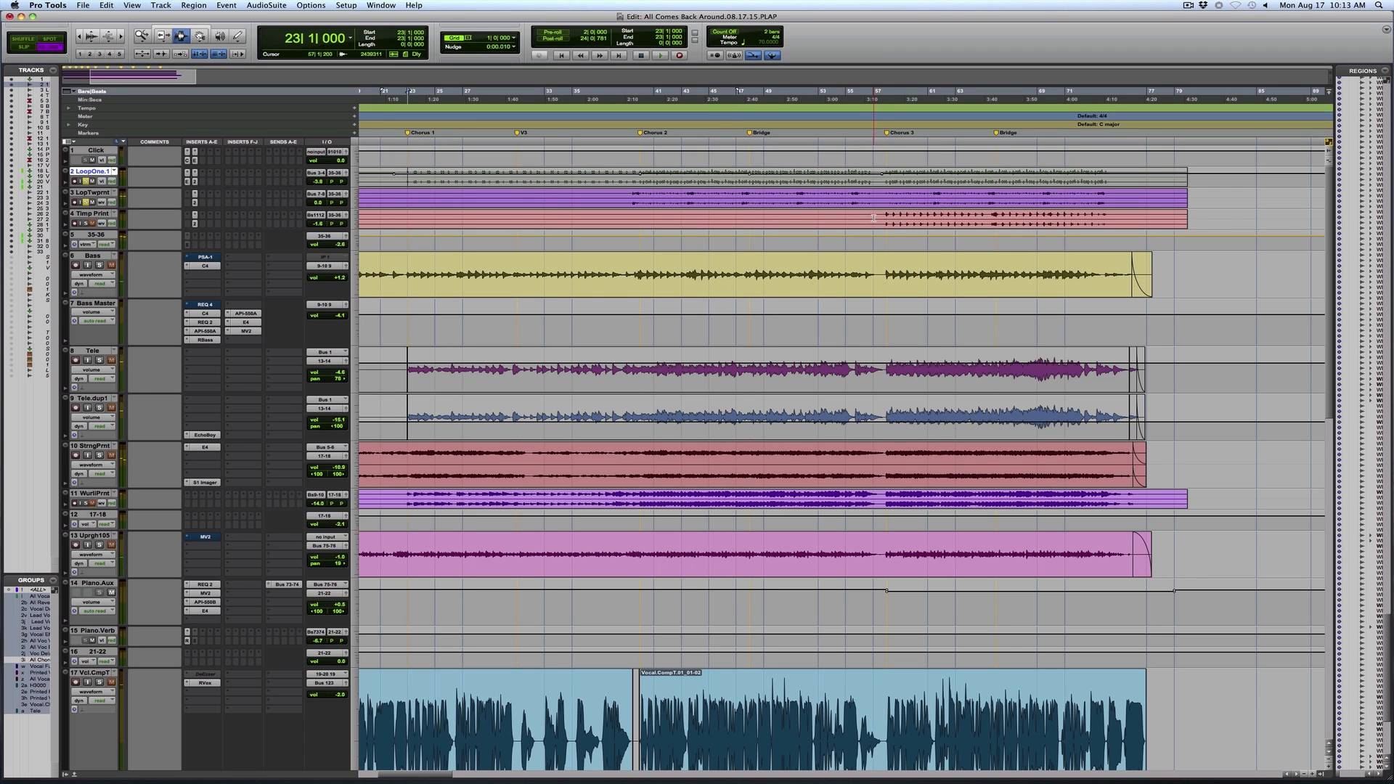
# Play from bar 57 through Chorus 3, auditioning the printed timpani track and the bass with their waveforms up close
pyautogui.press('space')
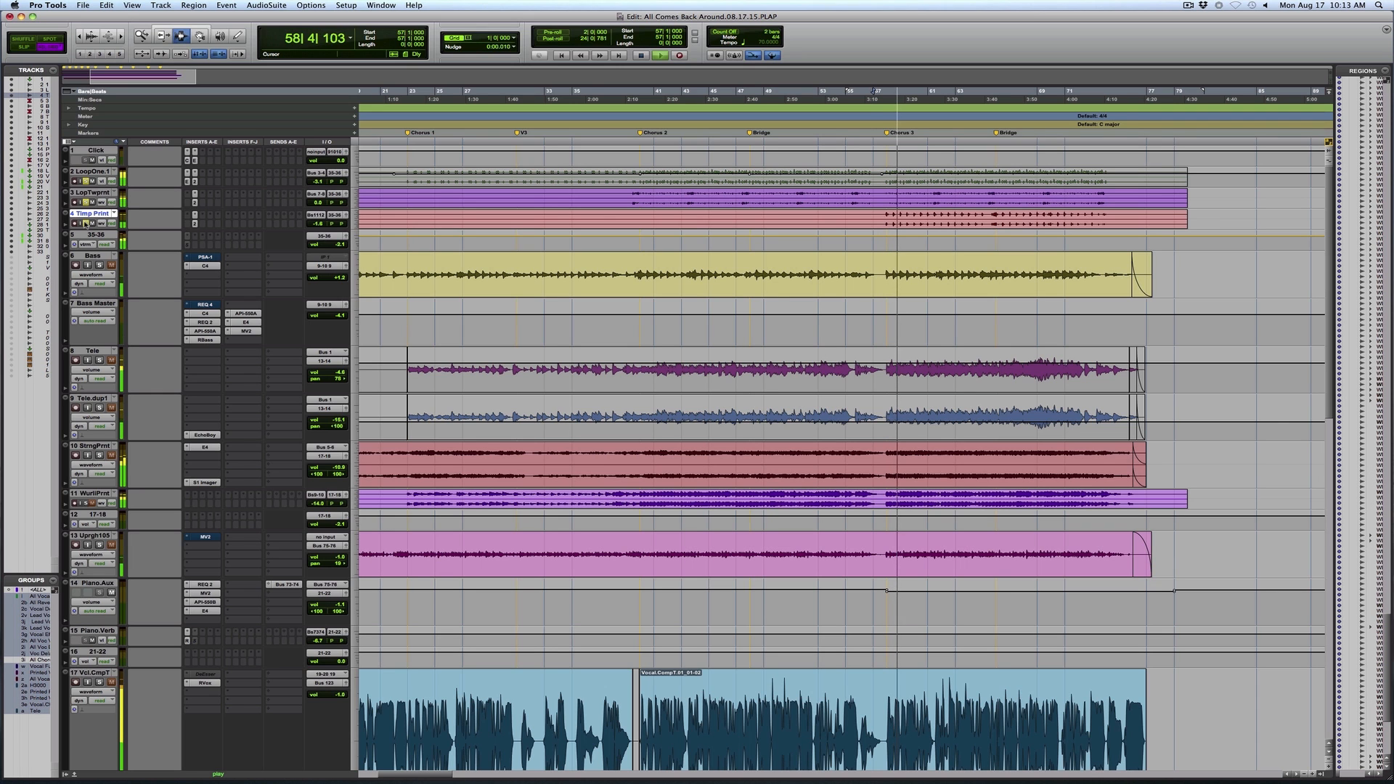
pyautogui.press('F5')
pyautogui.click(824, 238)
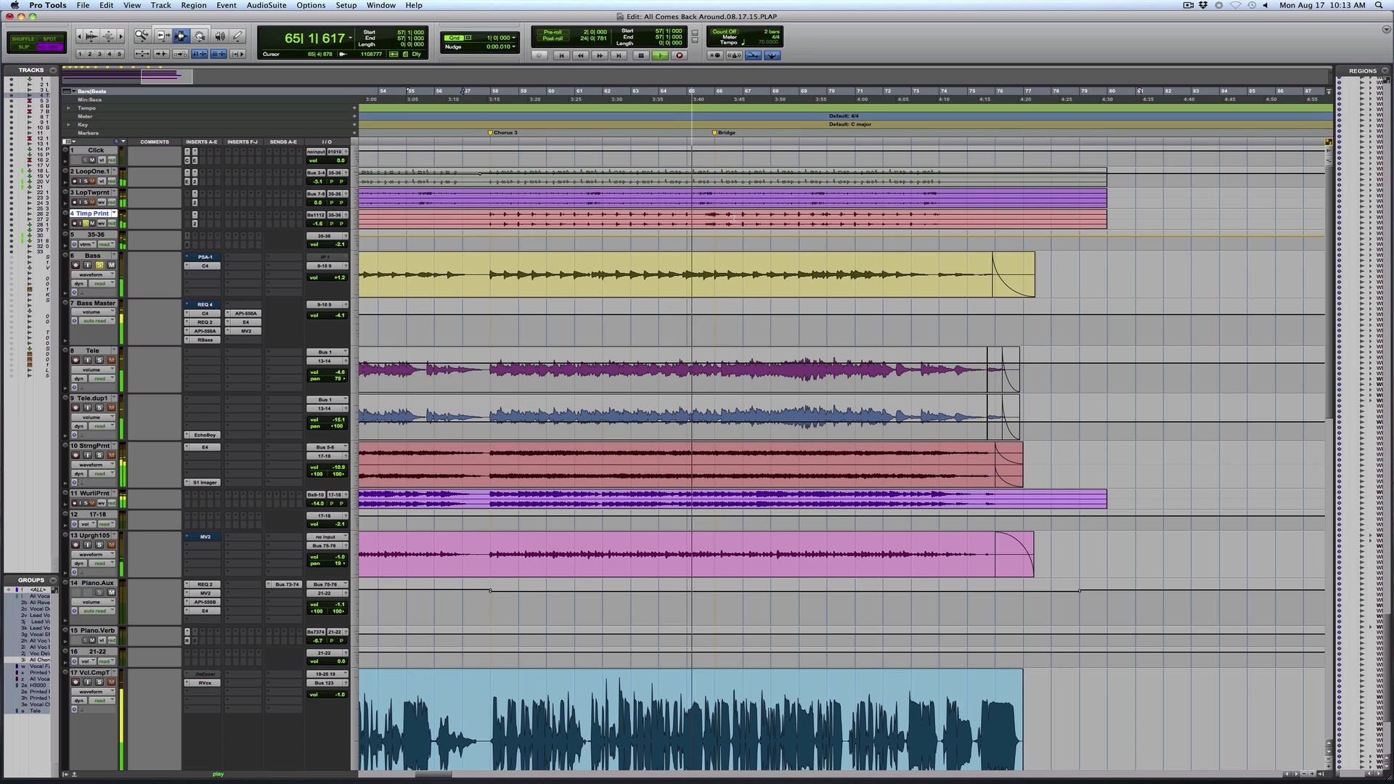
pyautogui.press('F5')
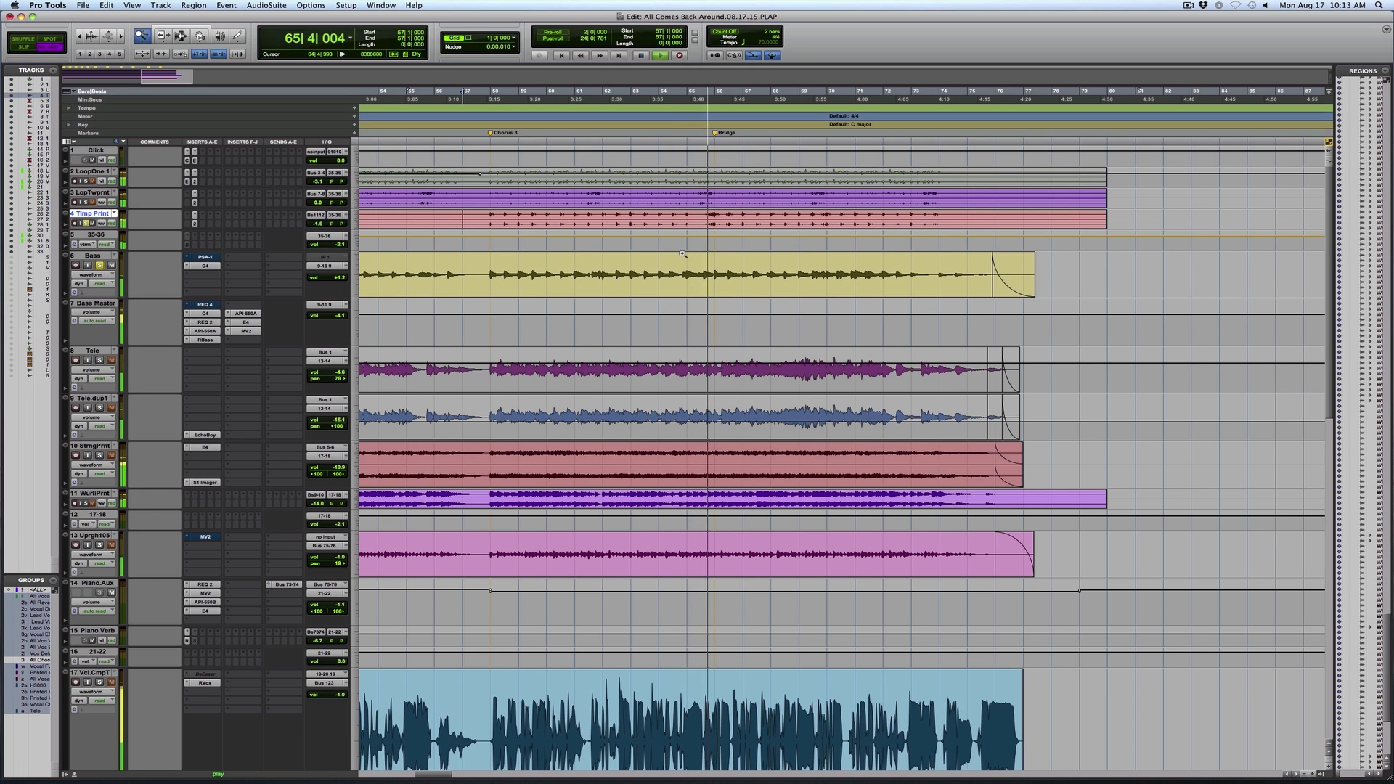
pyautogui.press('F7')
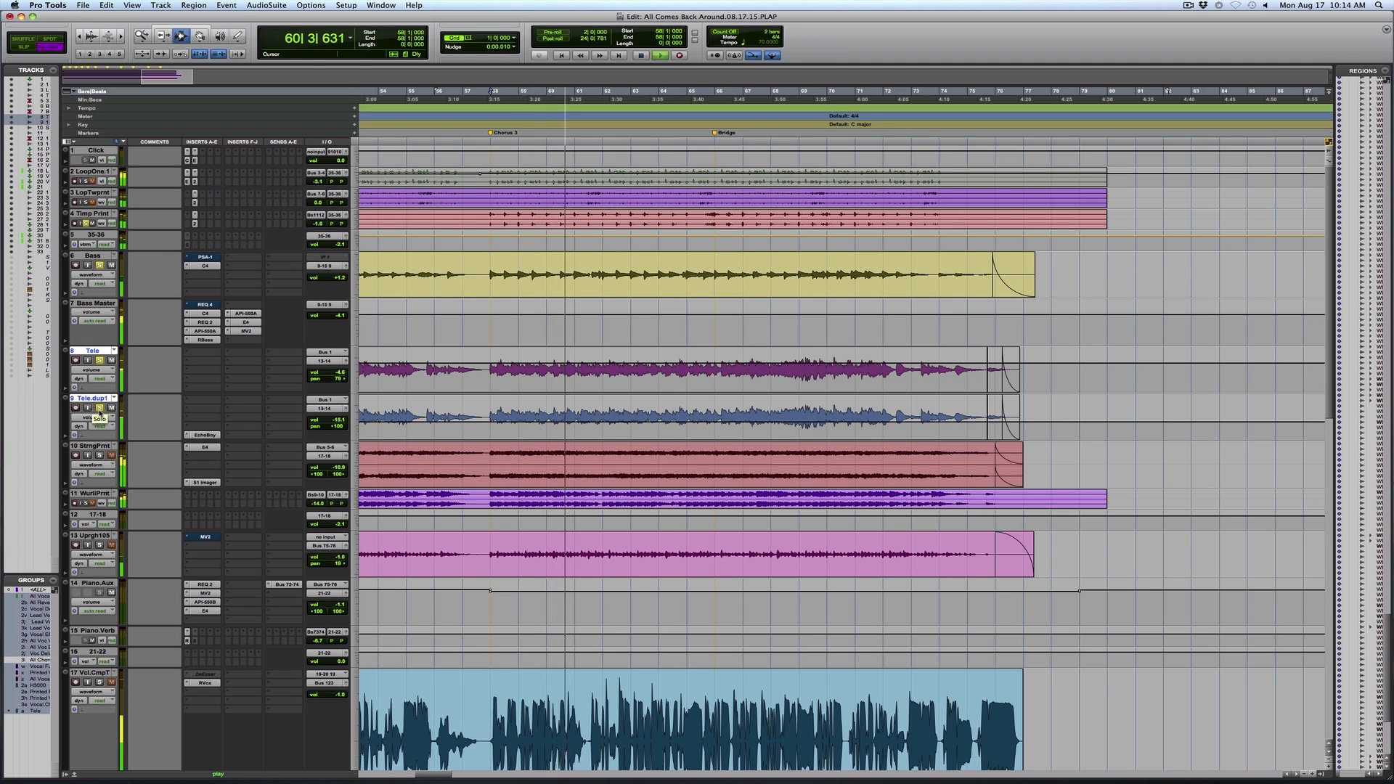
# Add the string print, Wurlitzer print and upright piano to the soloed tracks one by one while Chorus 3 plays
pyautogui.click(100, 455)
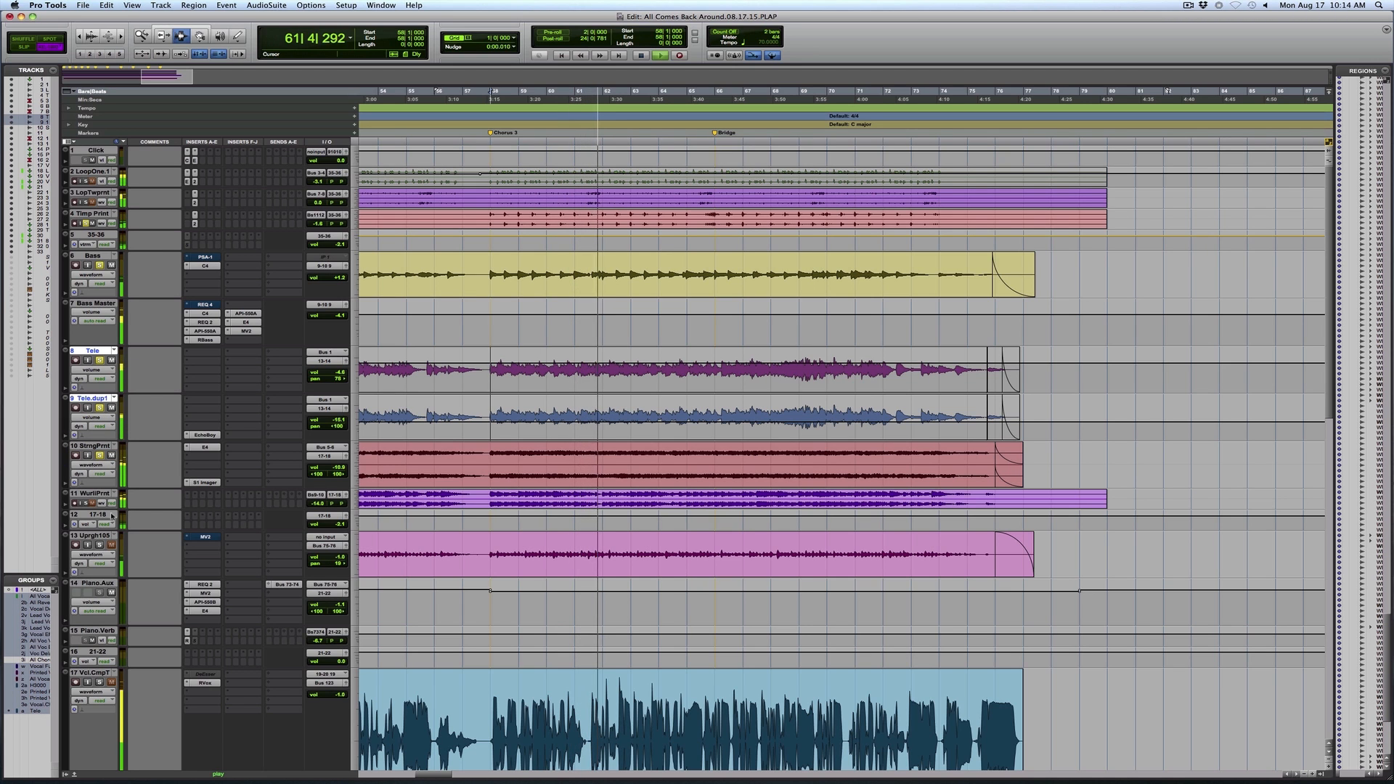
pyautogui.click(85, 503)
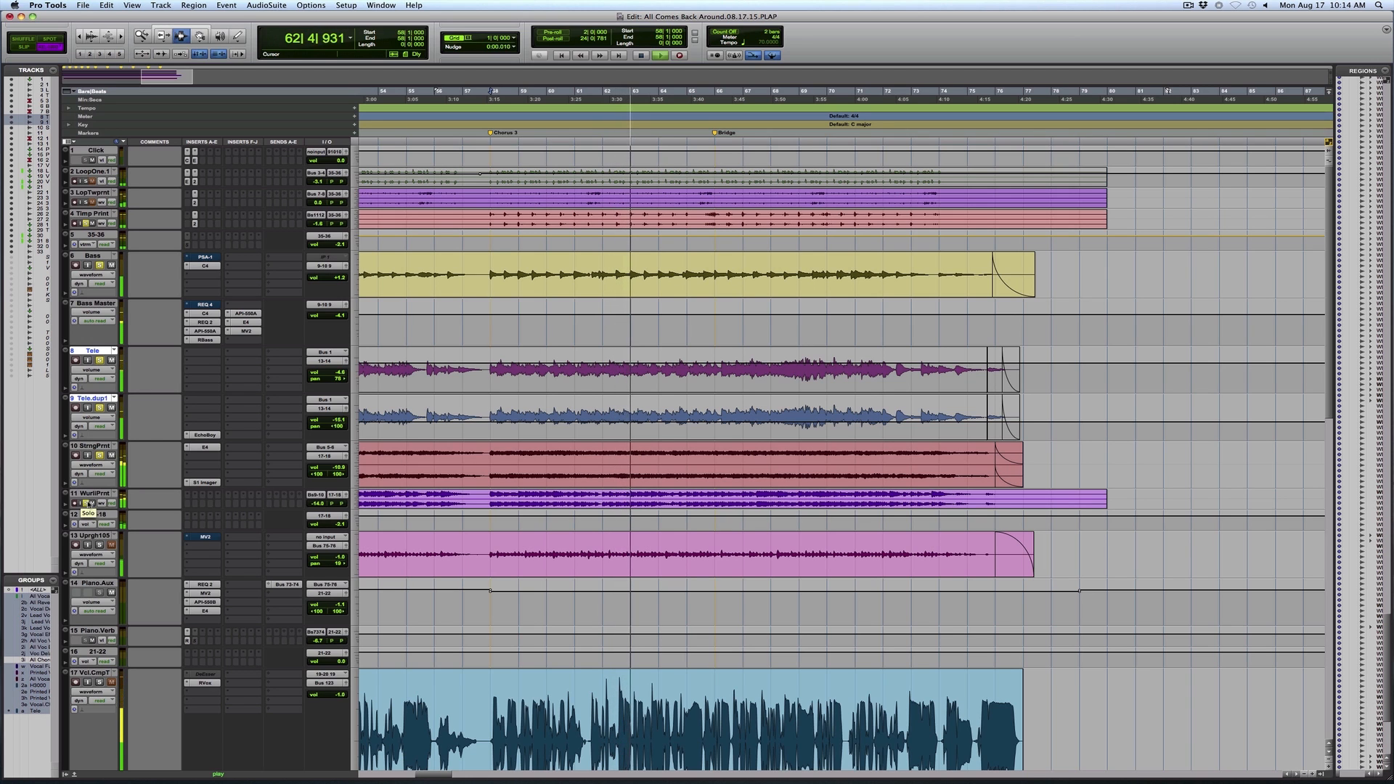
pyautogui.click(100, 545)
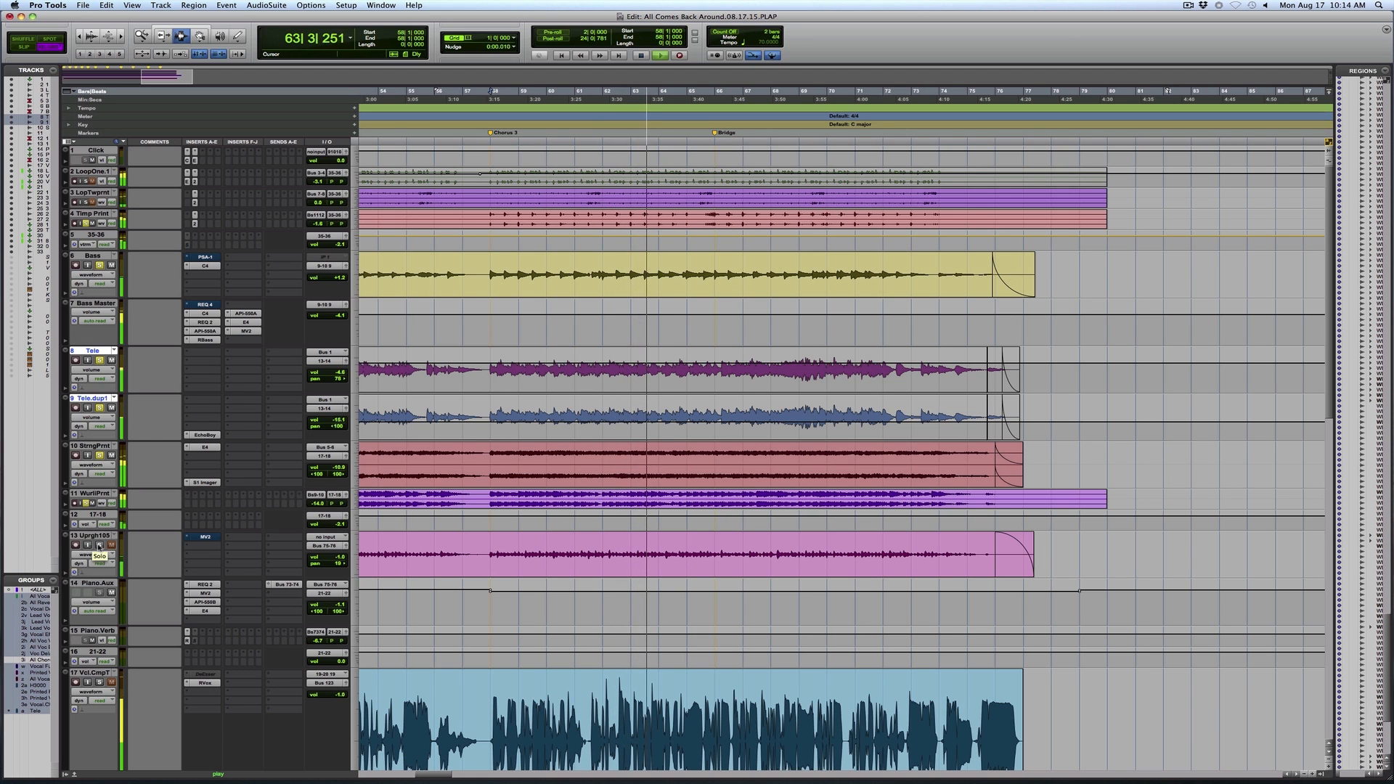
pyautogui.press('super+bracketleft')
pyautogui.press('super+bracketleft')
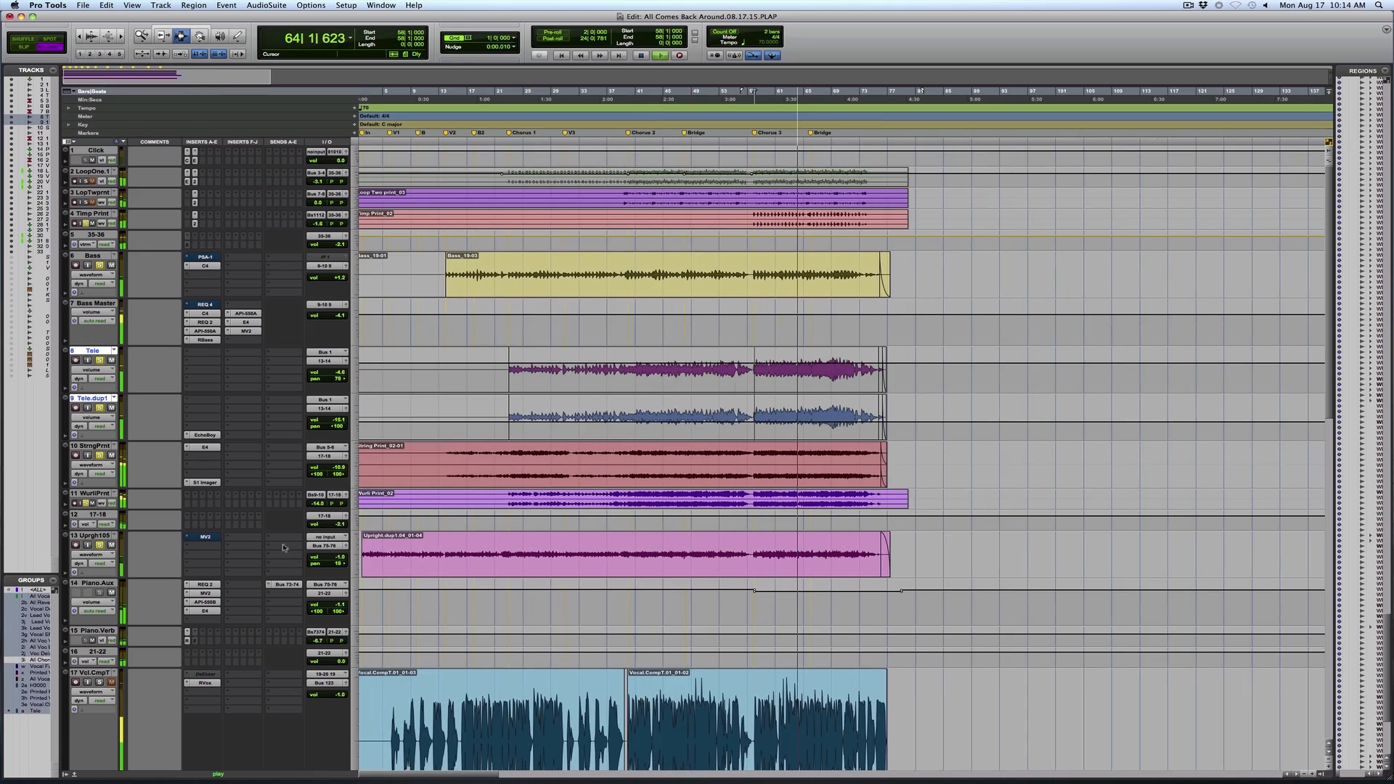
pyautogui.press('super+bracketright')
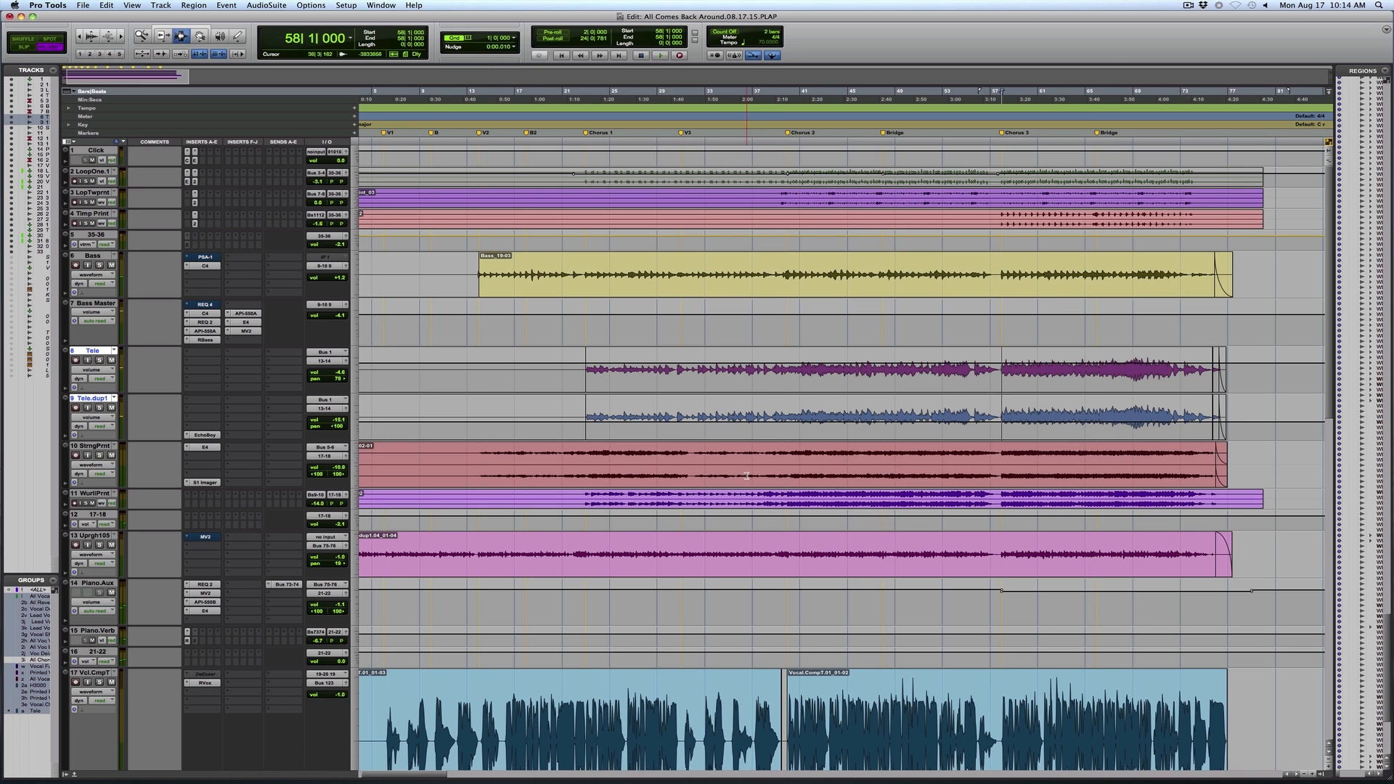
# Place the playback position at bar 5 on the vocal comp track and look over the instrument and vocal tracks
pyautogui.scroll(-5, 747, 476)
pyautogui.scroll(-3, 747, 476)
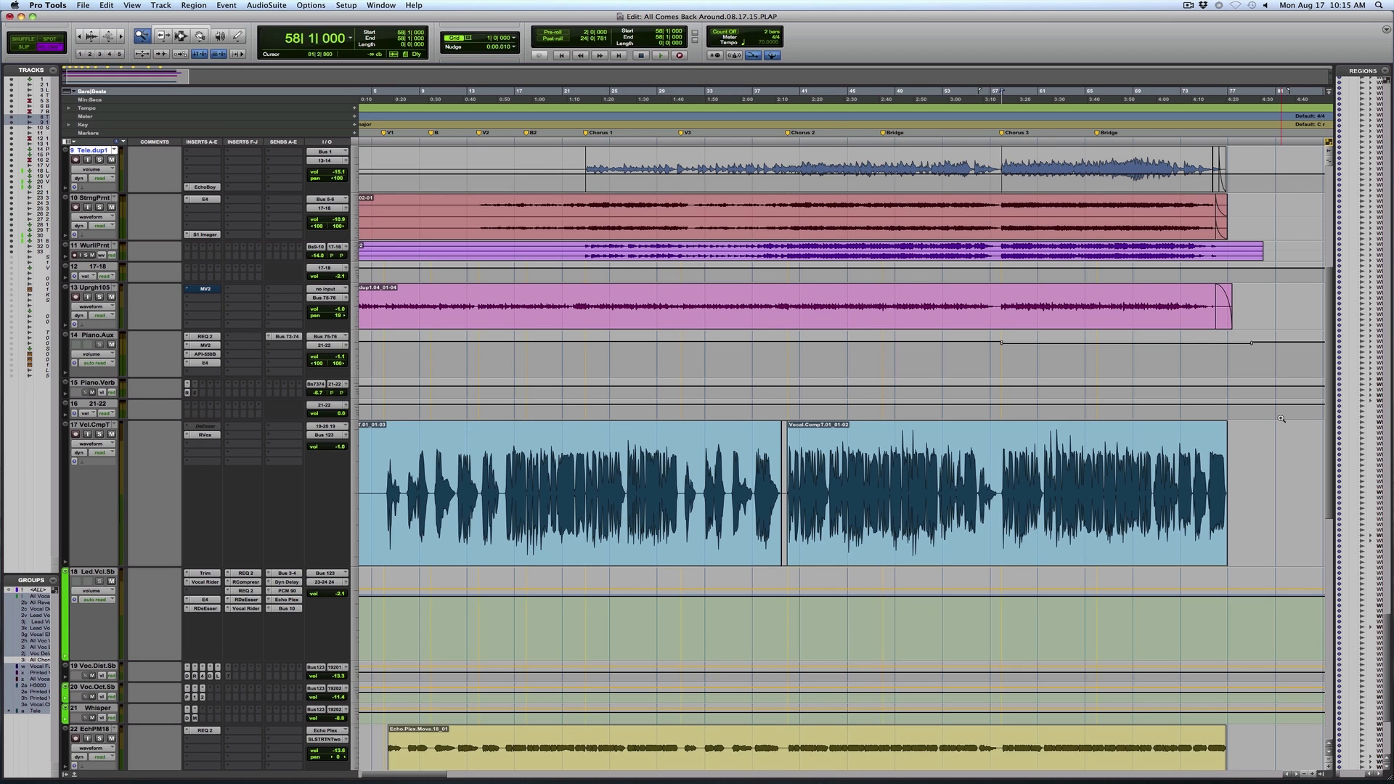
pyautogui.moveTo(1253, 492); pyautogui.dragTo(270, 628)
pyautogui.click(410, 496)
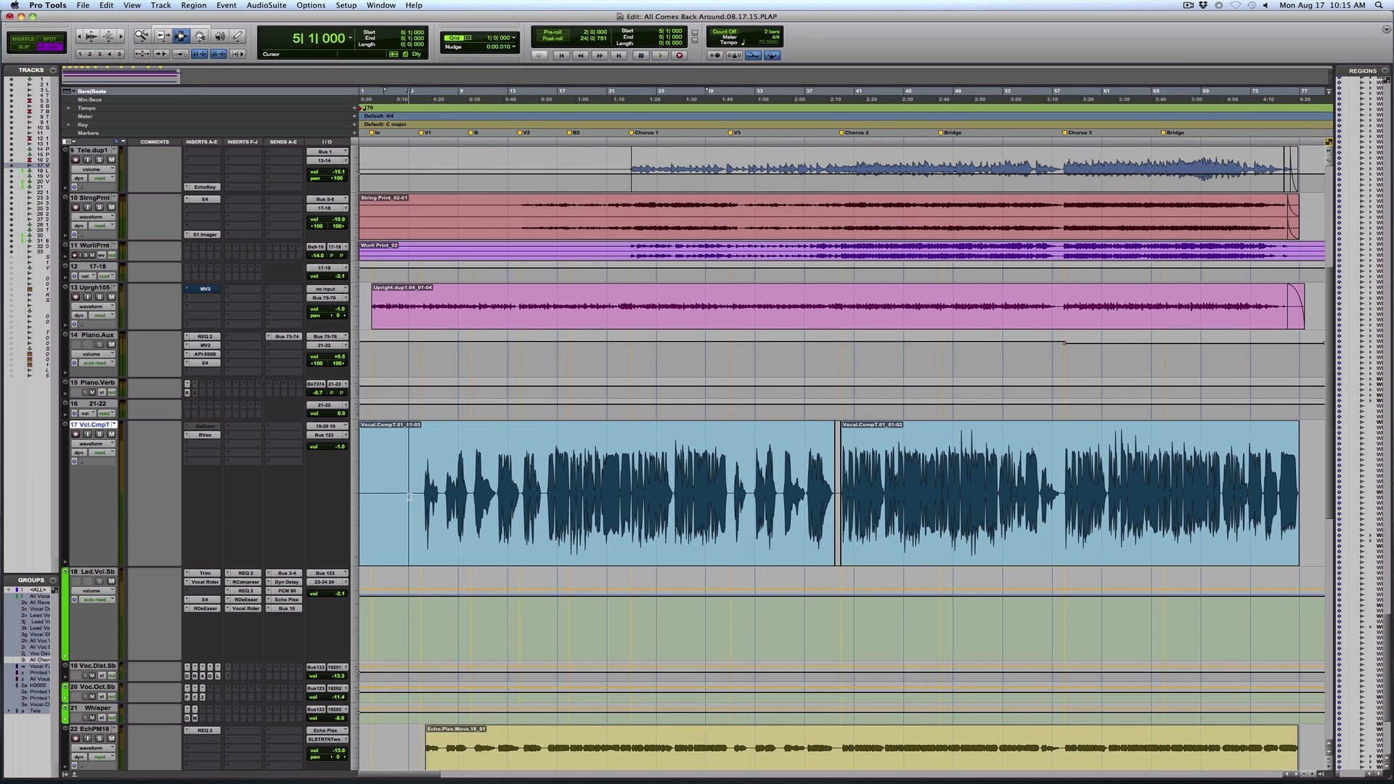
pyautogui.scroll(5, 784, 464)
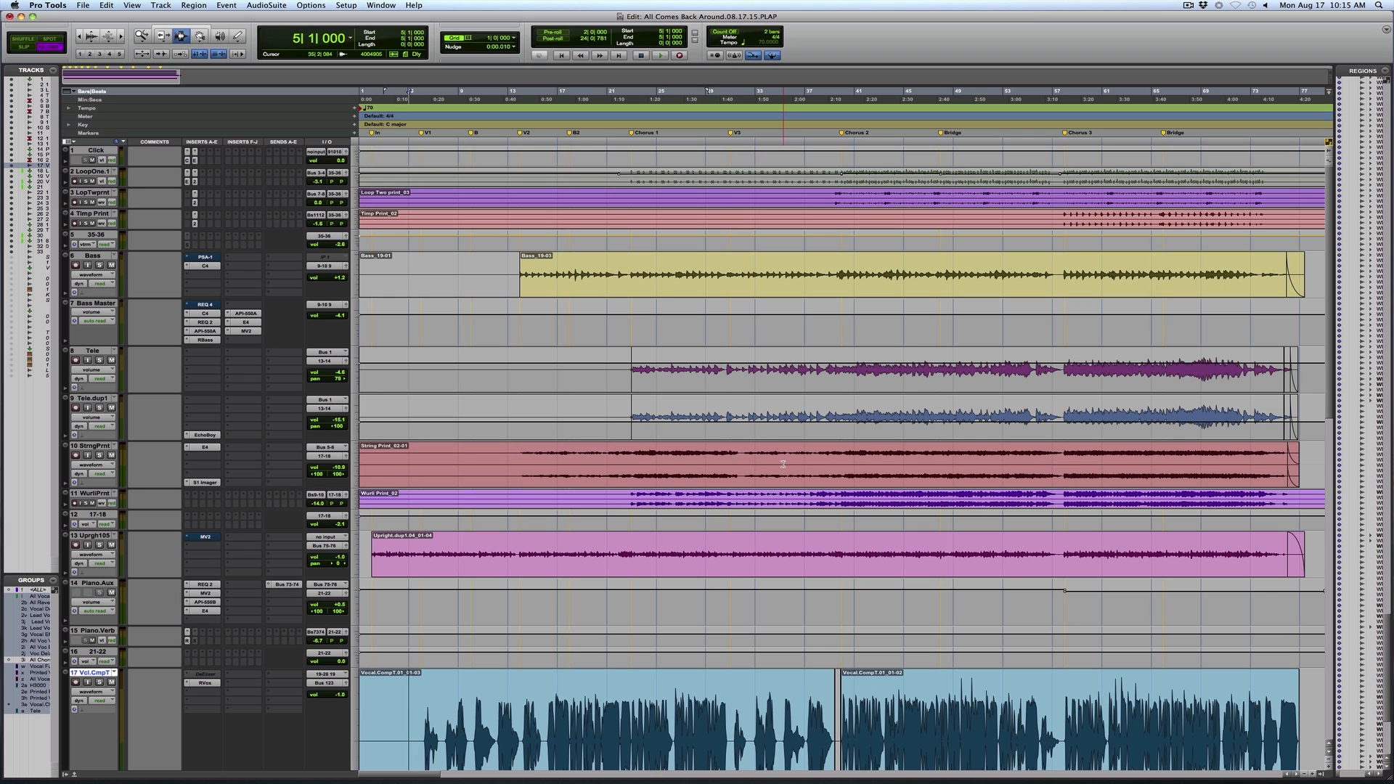
pyautogui.scroll(-1, 783, 463)
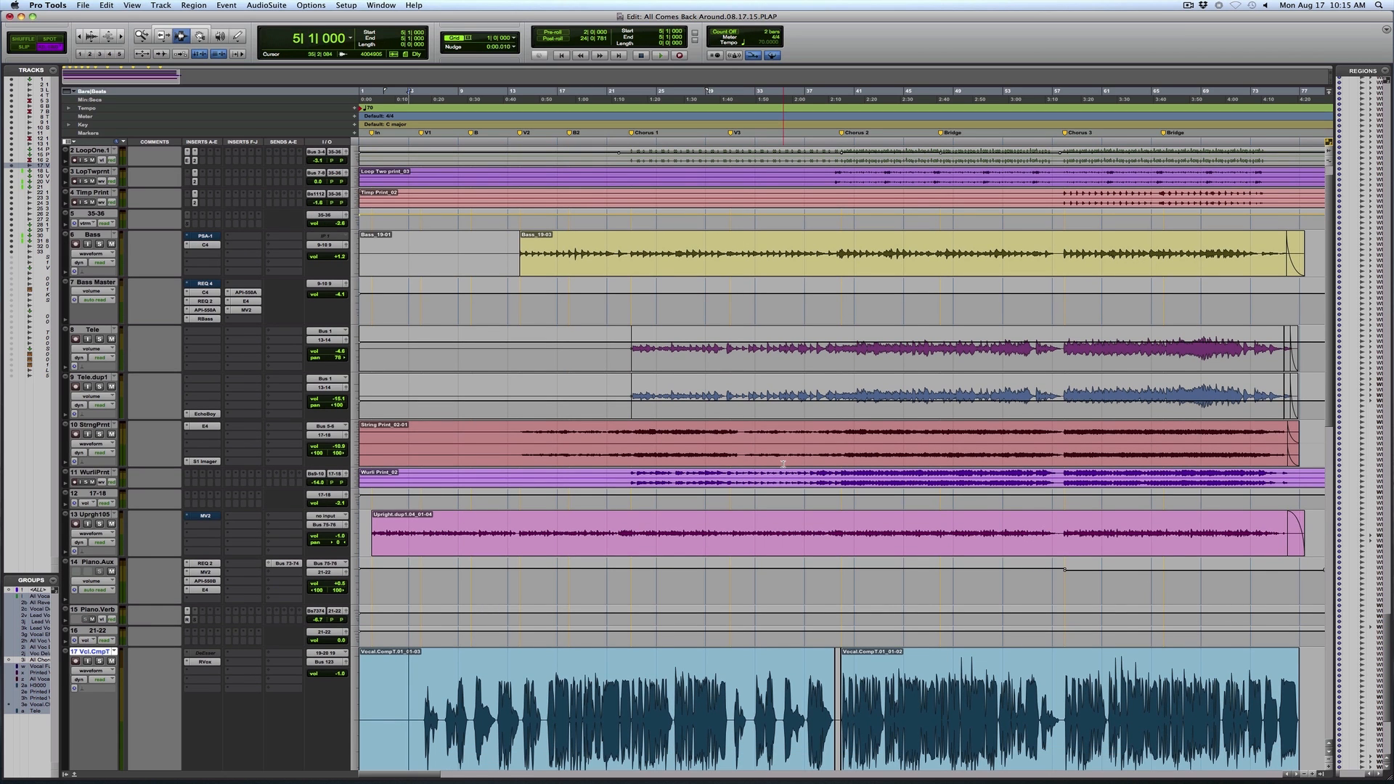